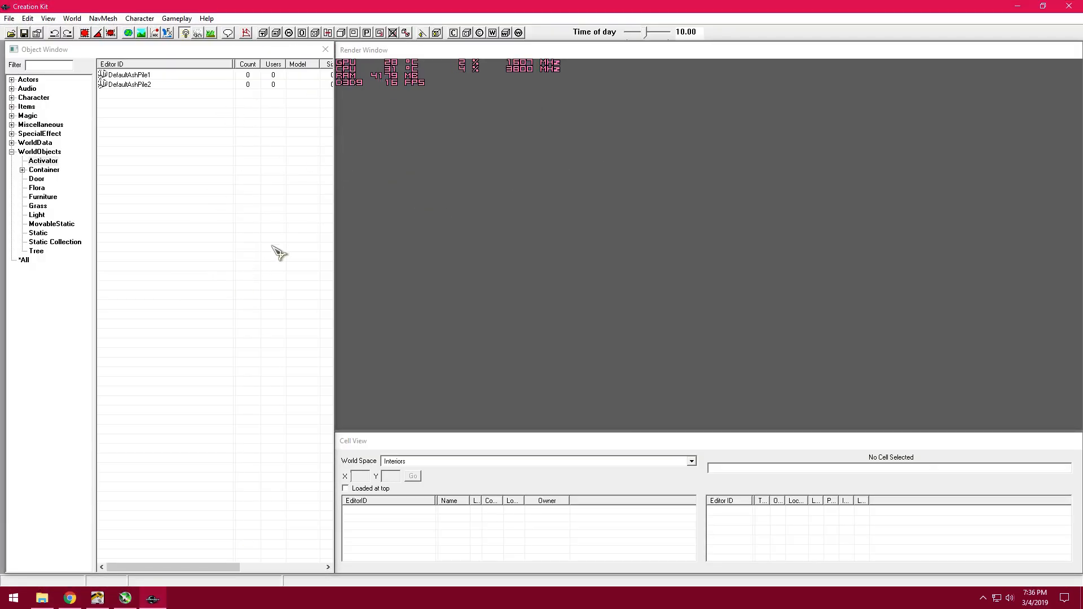
Step: Switch to File Explorer, examine the contents of Skyrim's Data folder, and return to the Creation Kit
left_click(1021, 6)
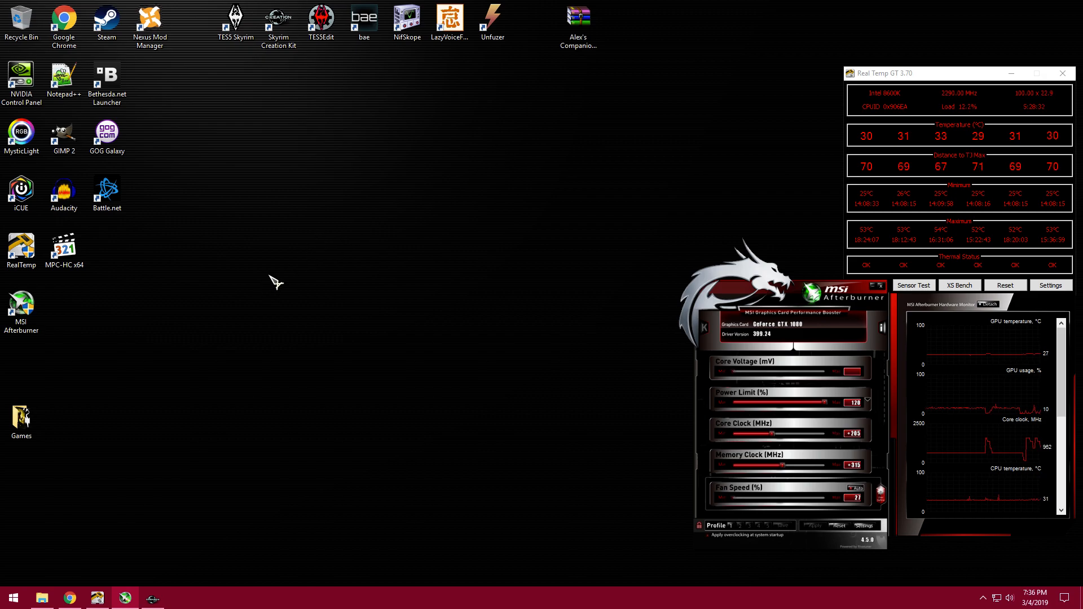
mouse_move(167, 597)
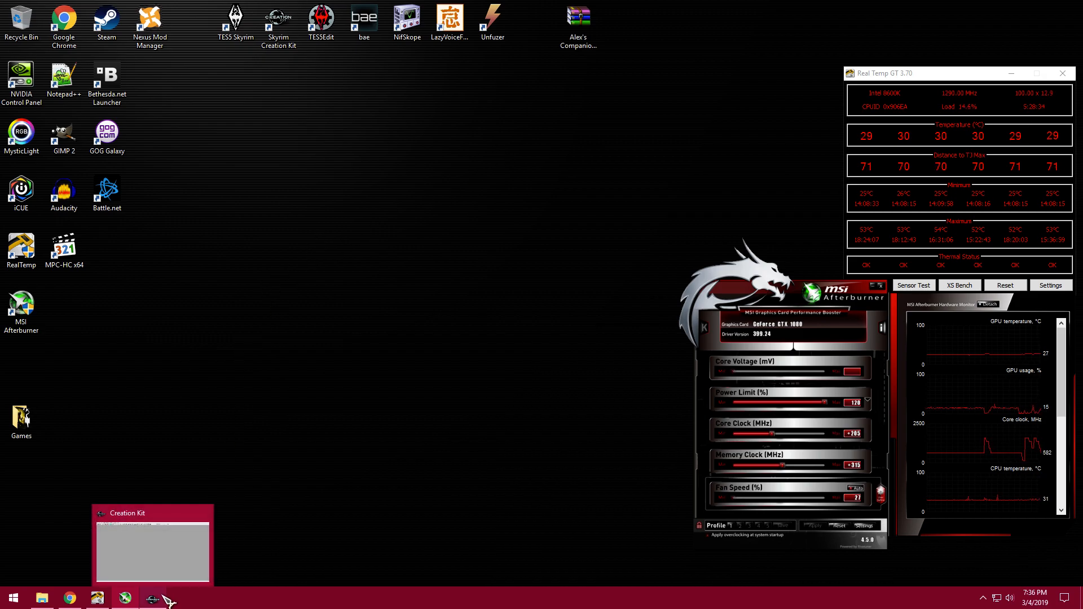
left_click(45, 601)
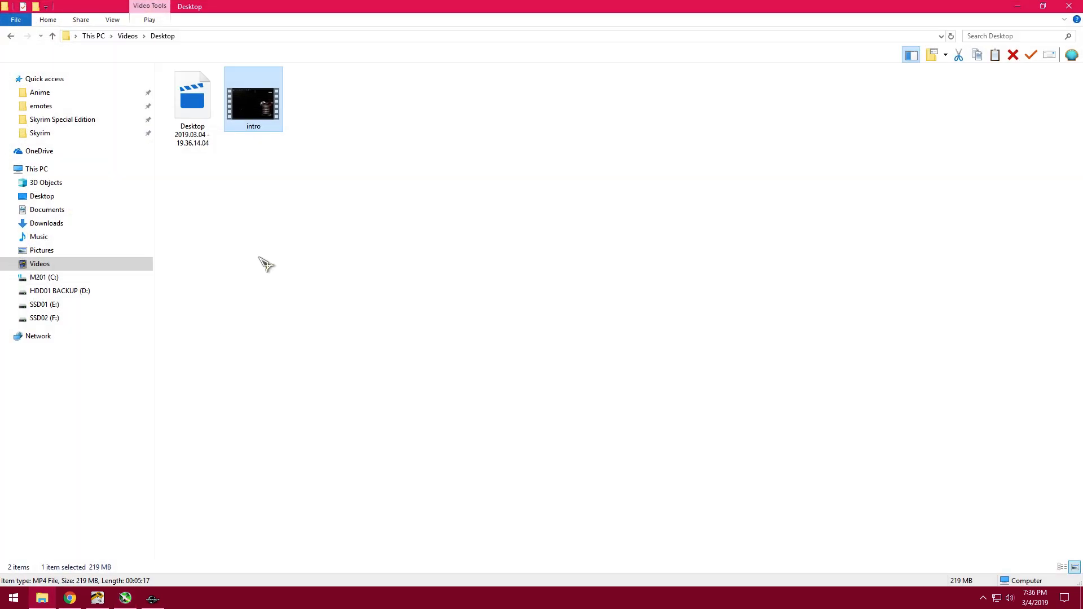
left_click(50, 134)
double_click(216, 102)
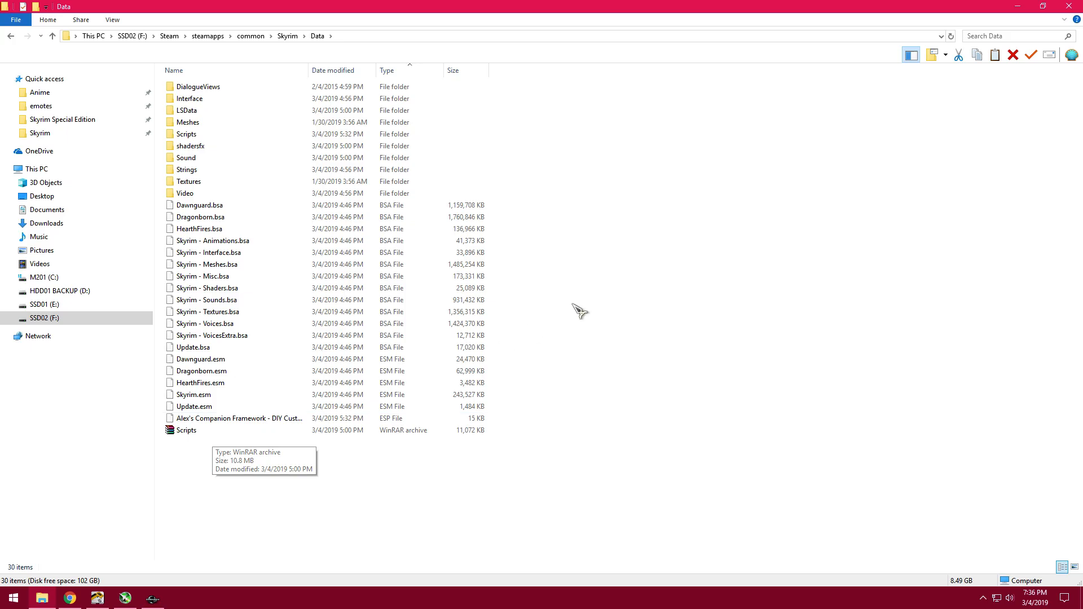
left_click(1069, 6)
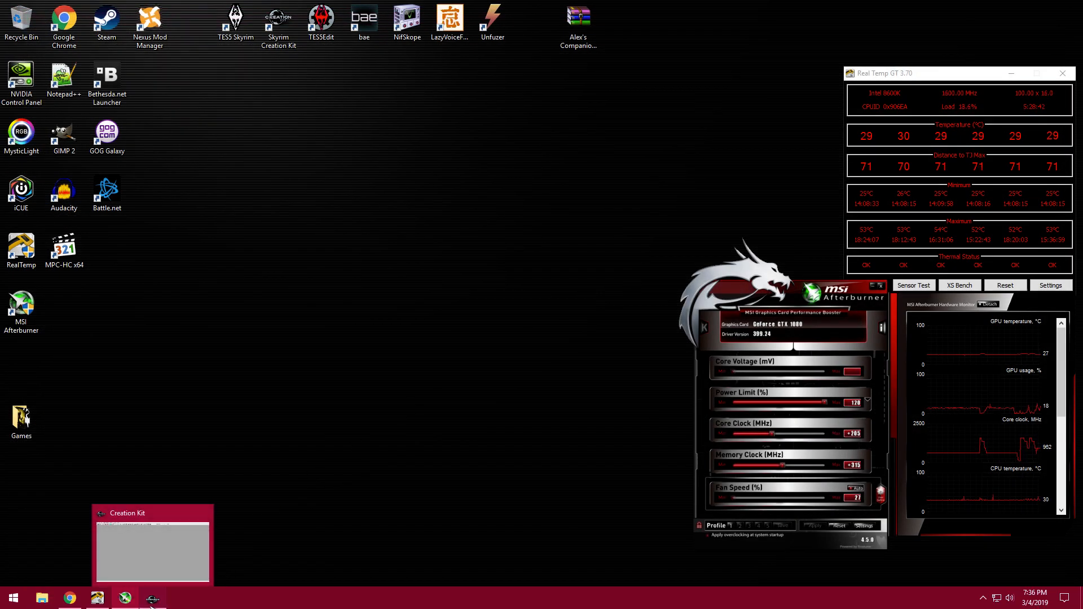
left_click(152, 600)
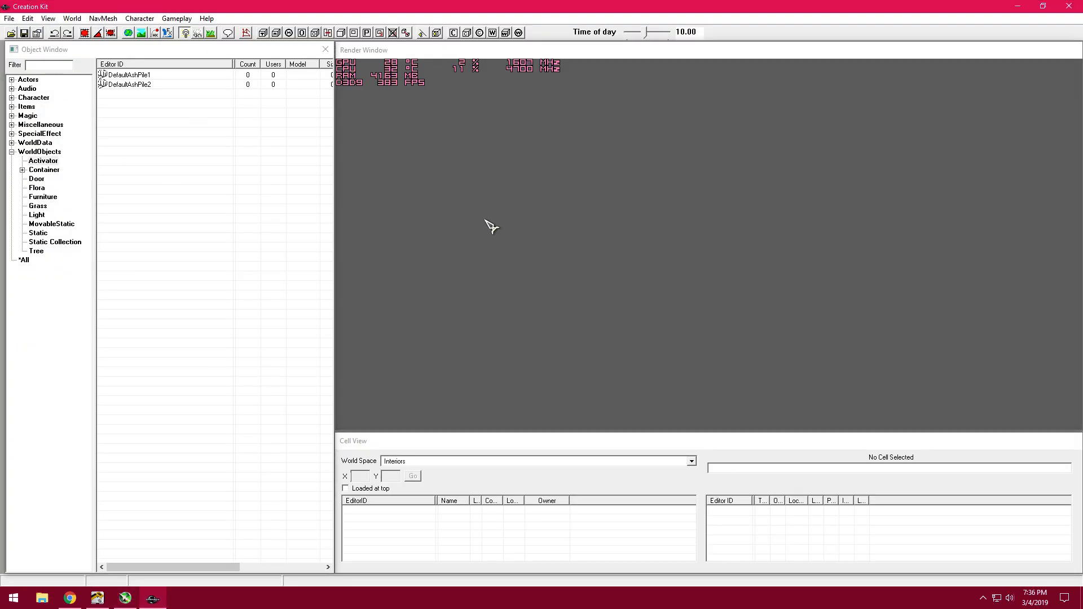
Step: Open the plugin and master file list and set the Alex's Companion Framework plugin as the active file
left_click(12, 33)
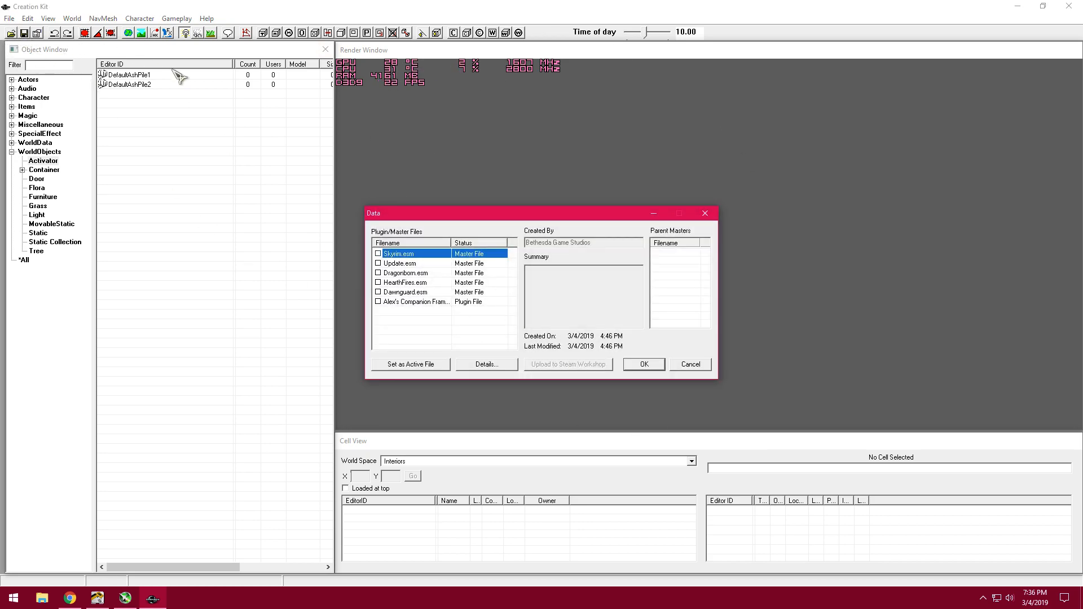
left_click(706, 213)
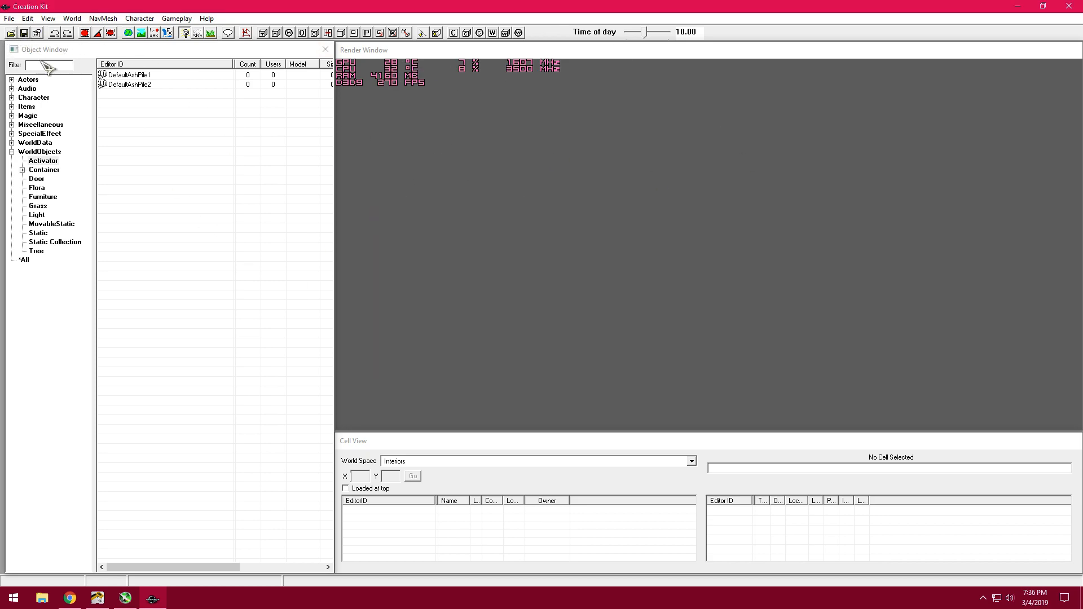
left_click(11, 34)
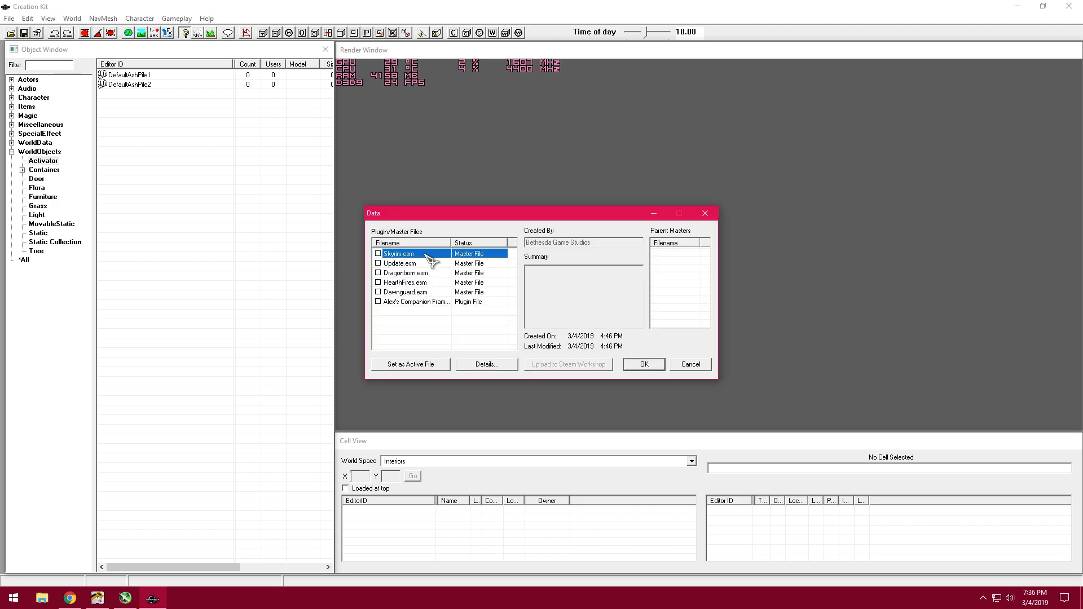
left_click(425, 303)
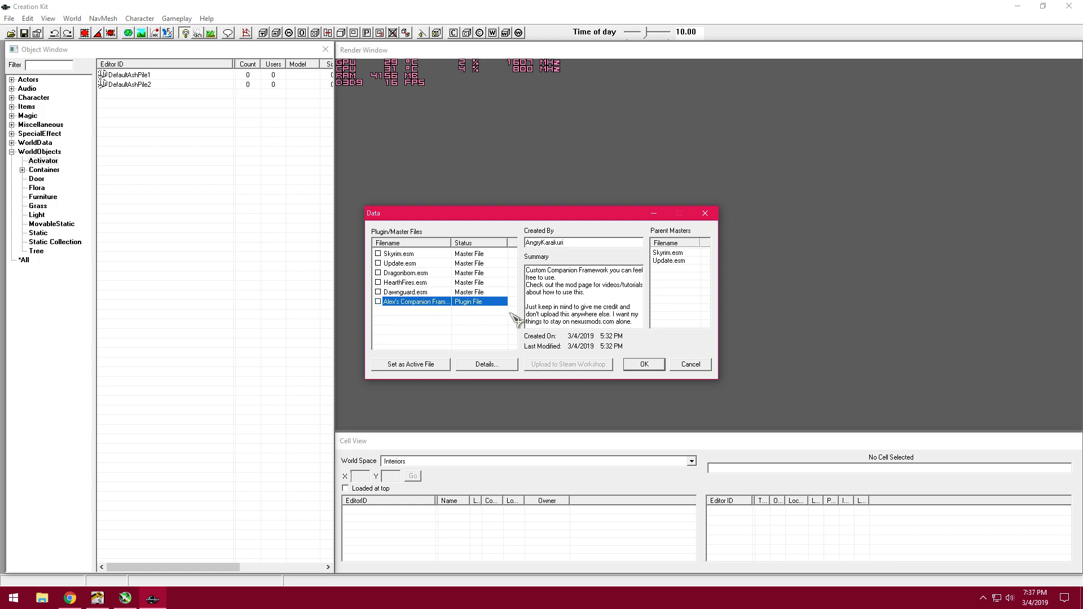
left_click_drag(452, 242, 486, 243)
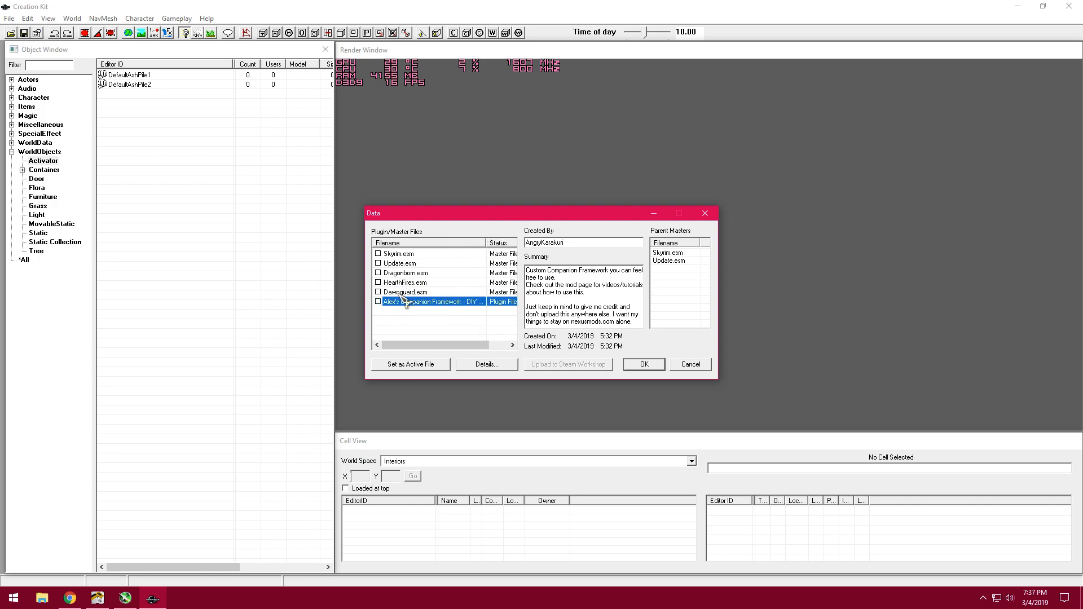
left_click(415, 364)
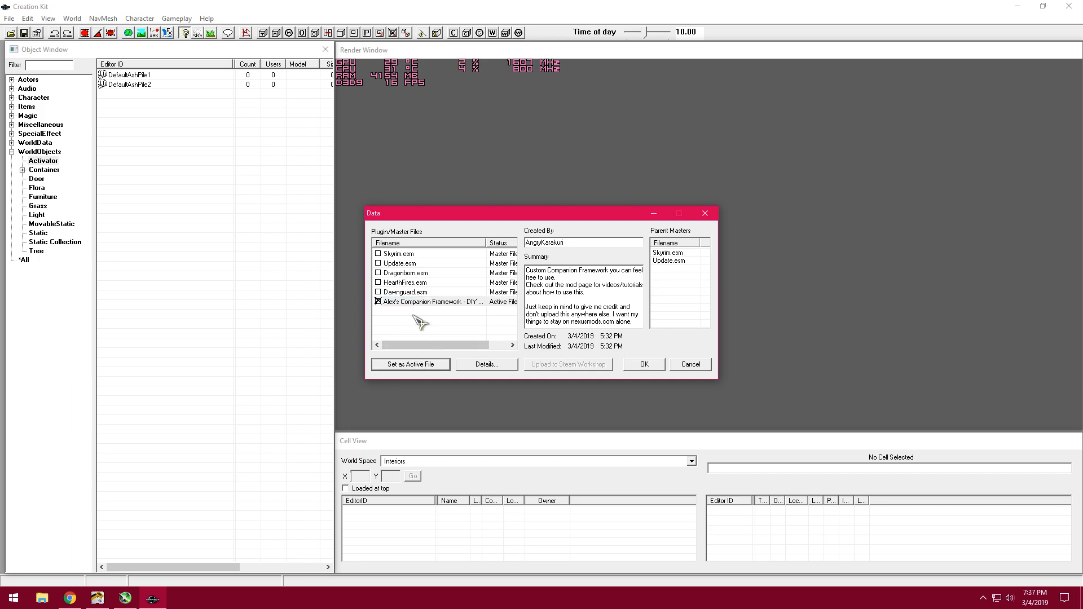
double_click(420, 301)
left_click(415, 364)
mouse_move(434, 343)
left_mouse_down()
mouse_move(469, 345)
mouse_move(413, 343)
left_mouse_up()
left_click(422, 303)
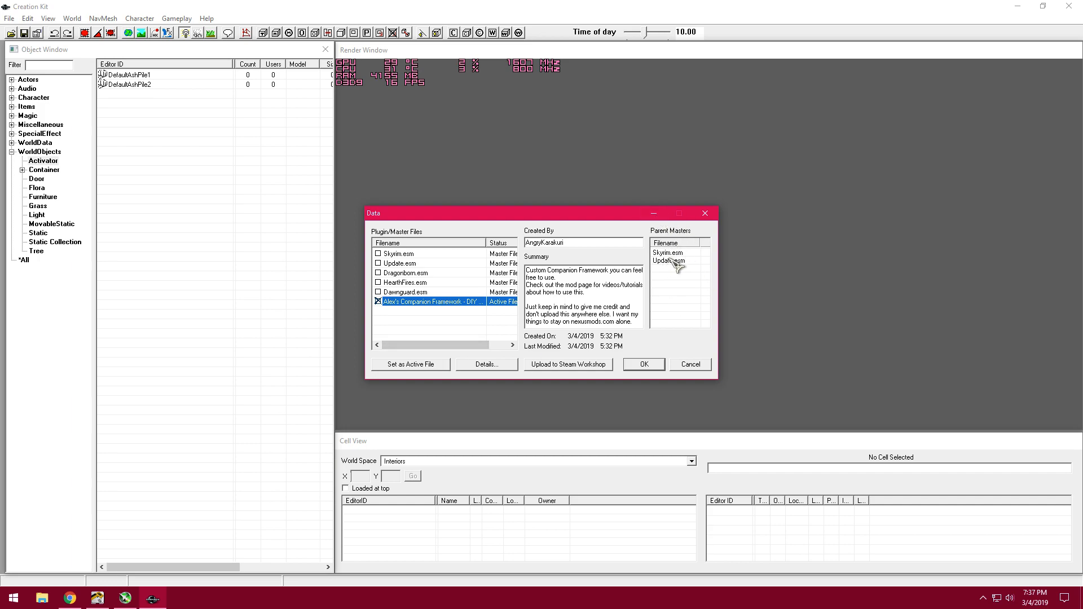
double_click(425, 264)
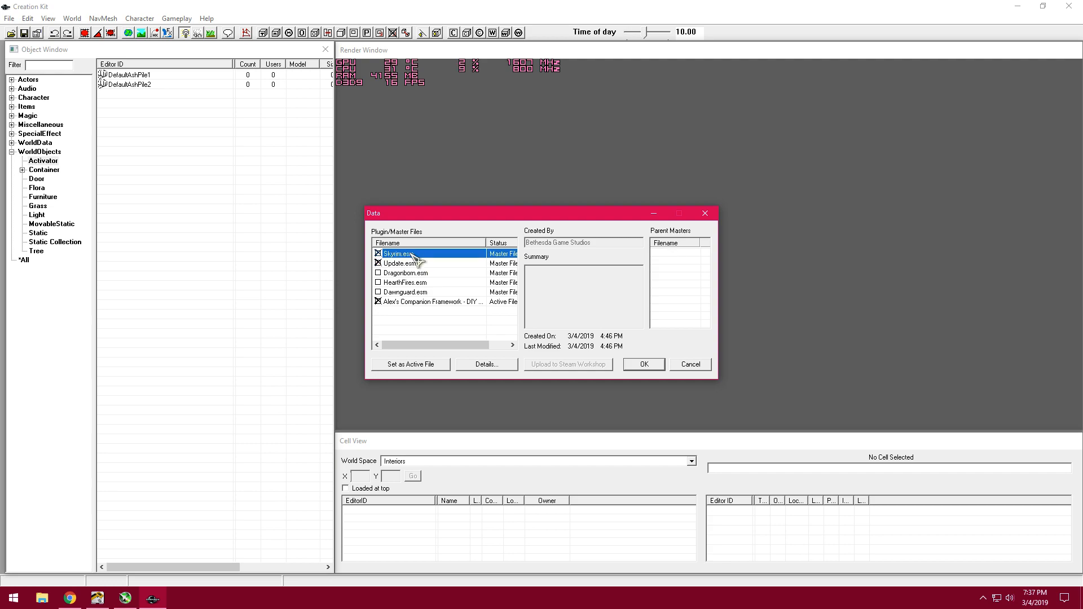
left_click(417, 303)
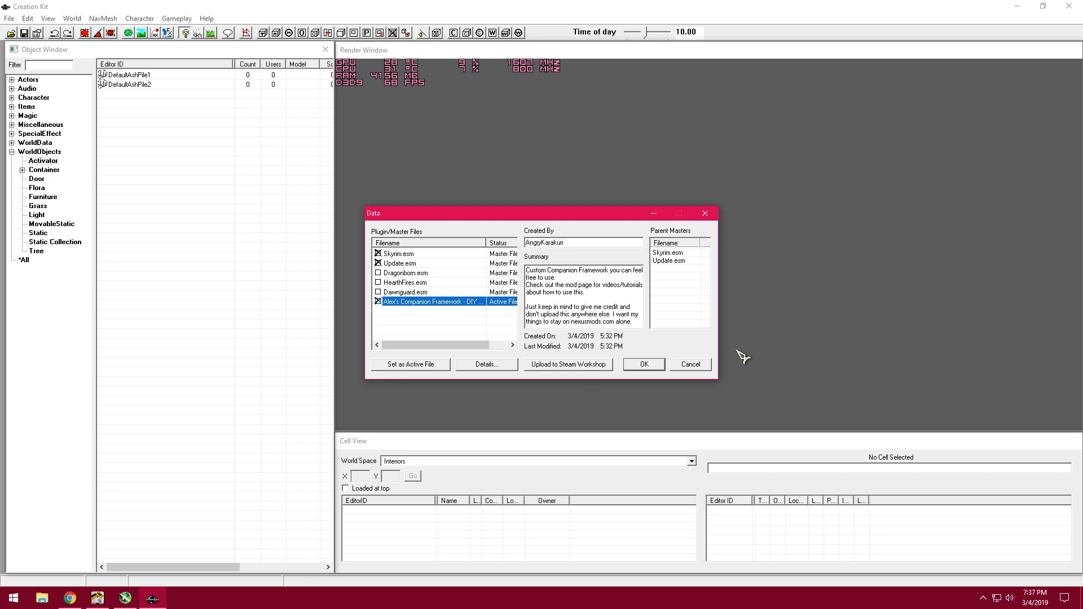
double_click(413, 263)
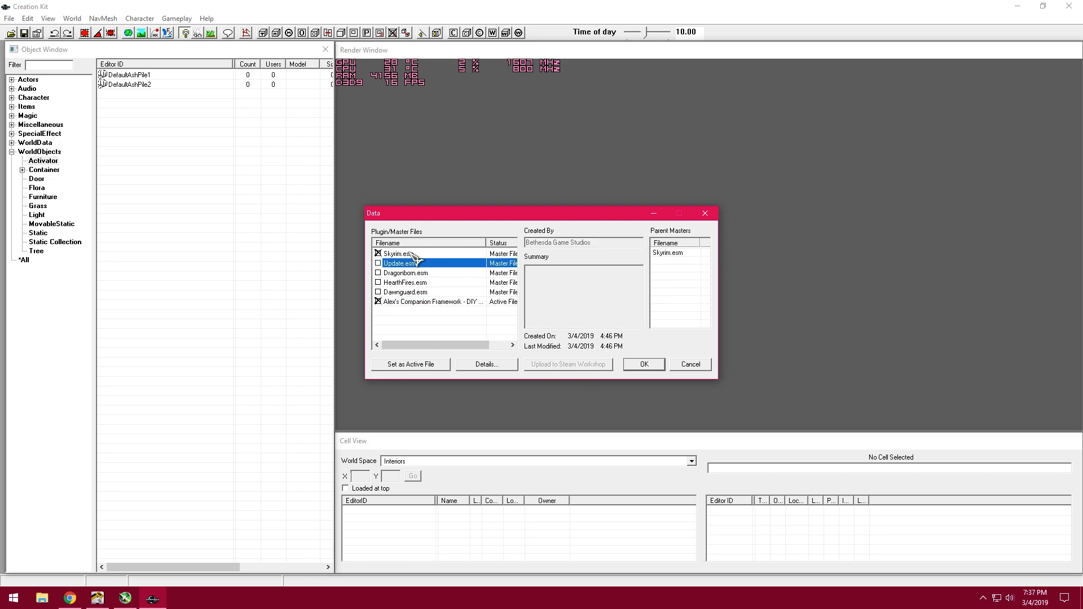
double_click(415, 254)
Step: Load the active Alex's Companion Framework plugin
left_click(408, 303)
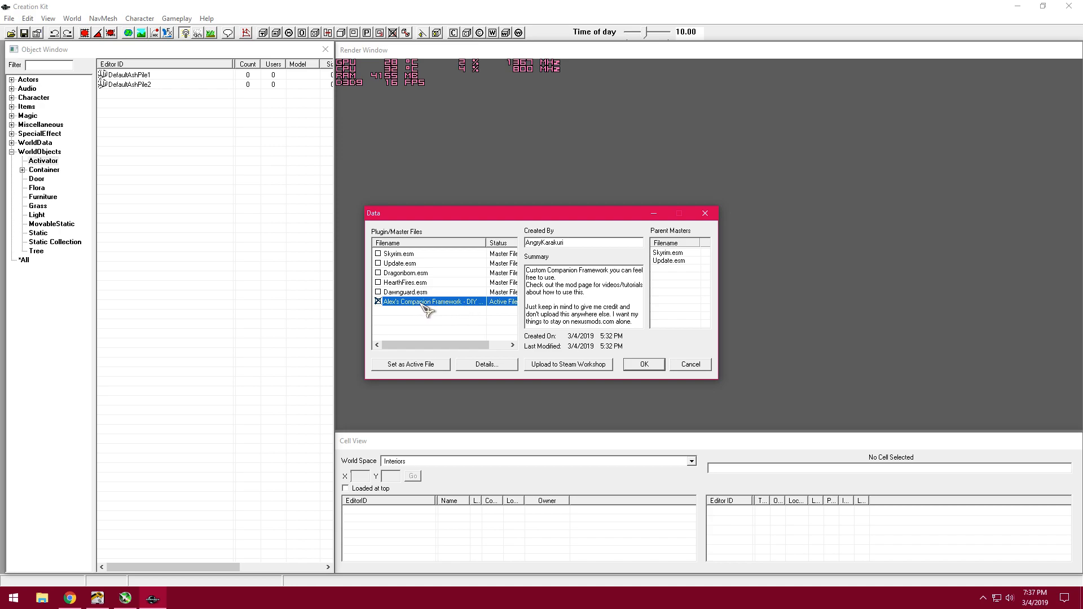
left_click(644, 365)
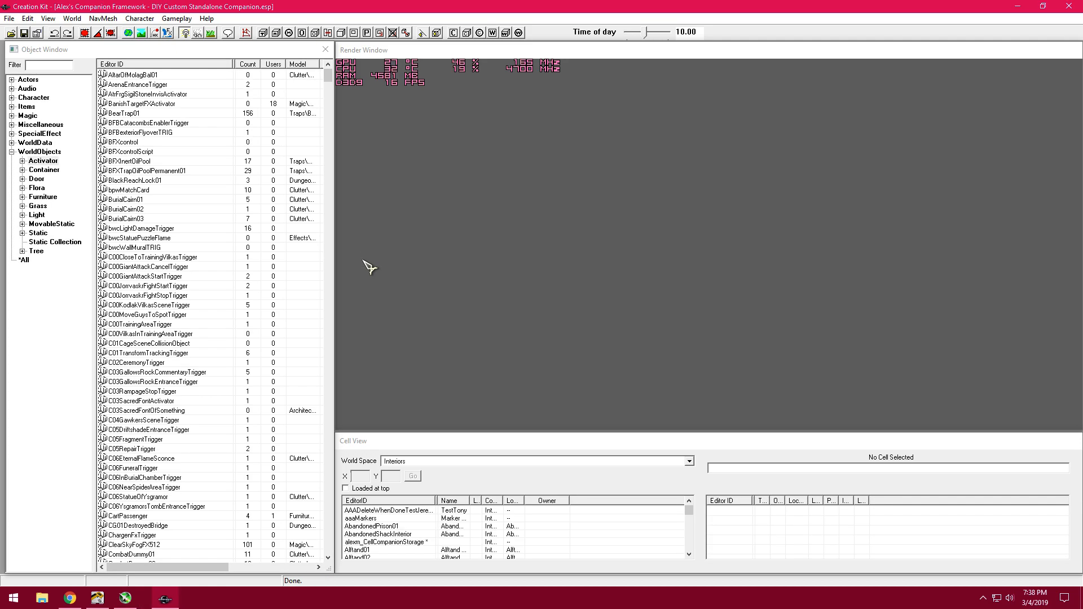
left_click(57, 66)
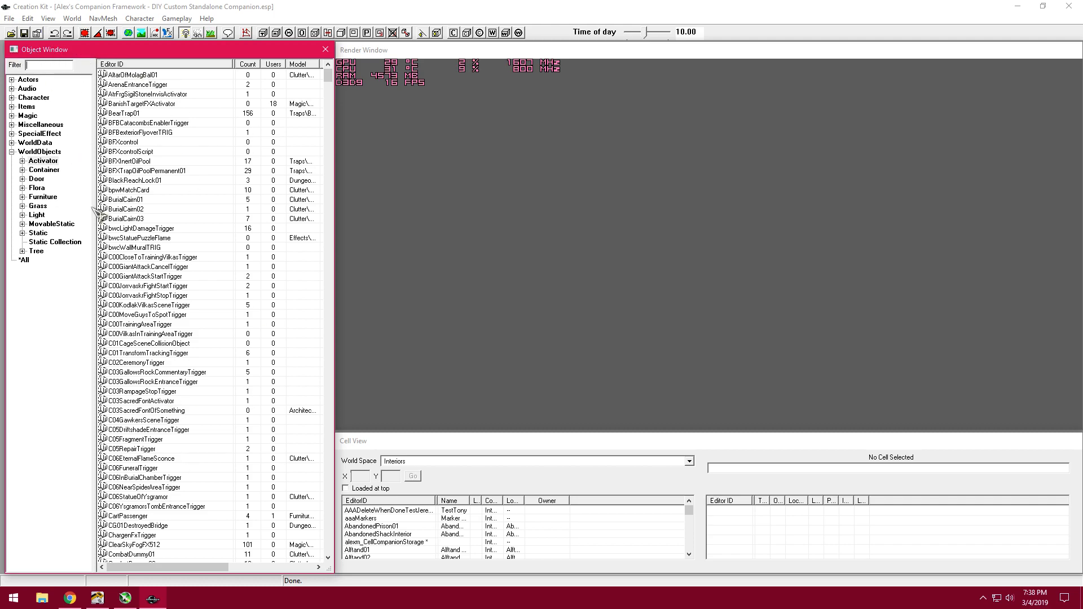
left_click(32, 261)
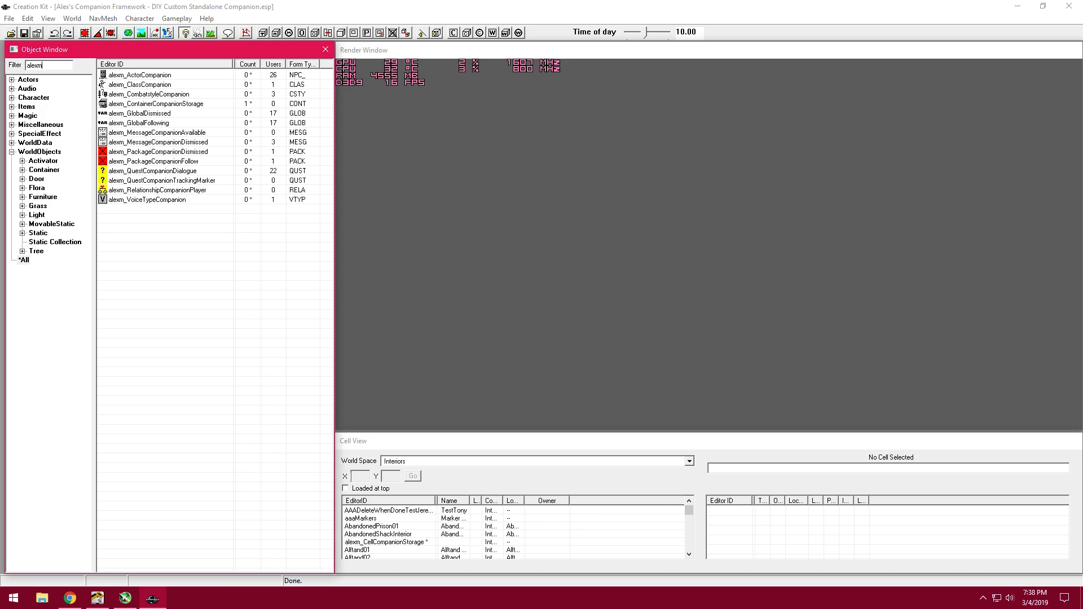
left_click(23, 260)
Step: Examine the companion's actor, class, combat style and storage container records, viewing the settings of alexm_ClassCompanion
left_click(177, 76)
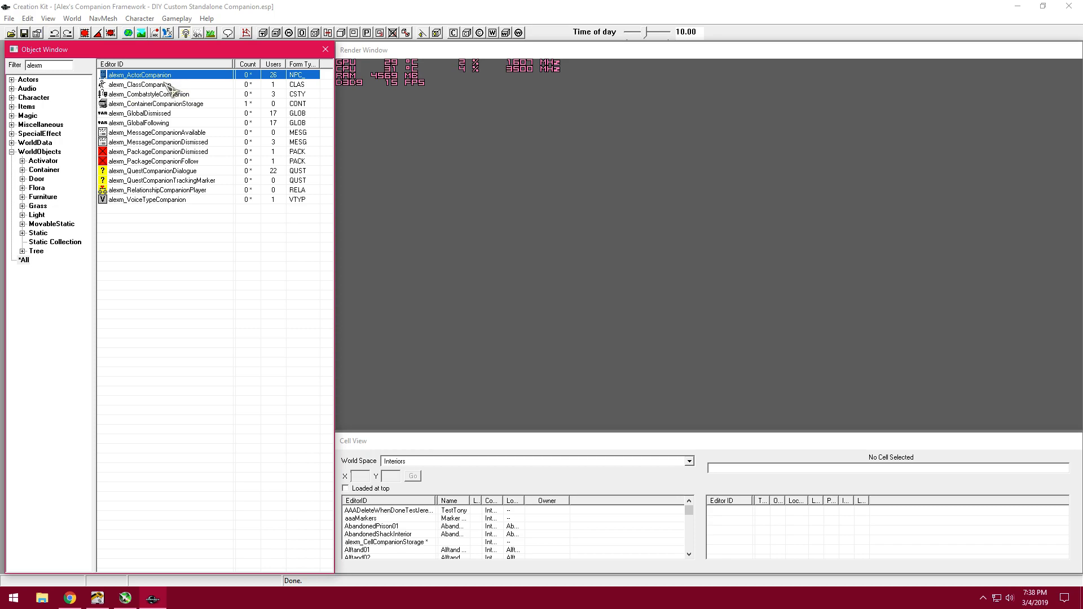
left_click(135, 86)
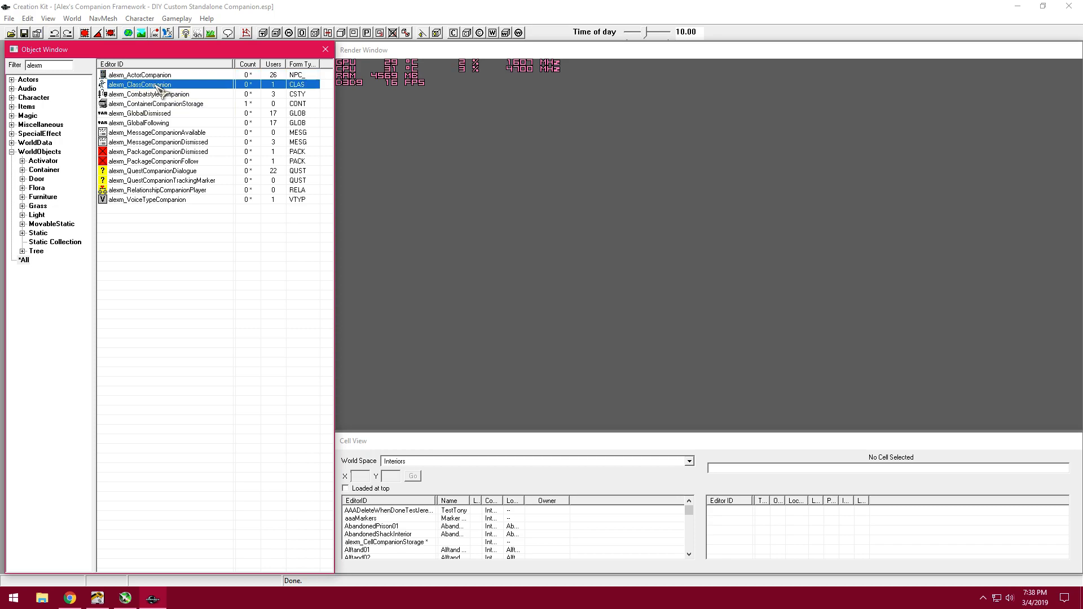
double_click(157, 86)
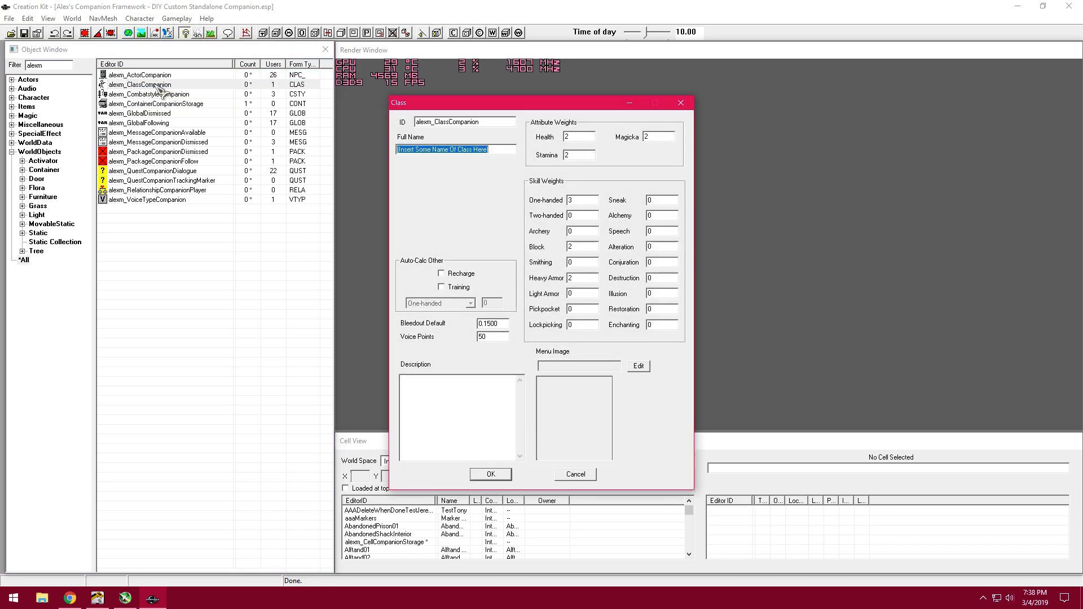
left_click(681, 103)
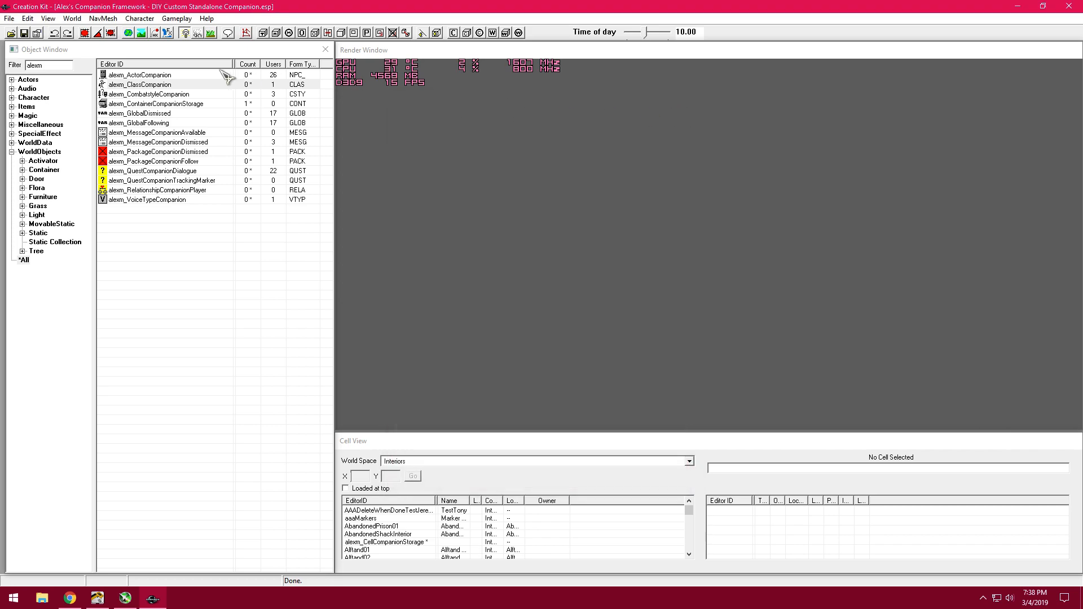
left_click(164, 75)
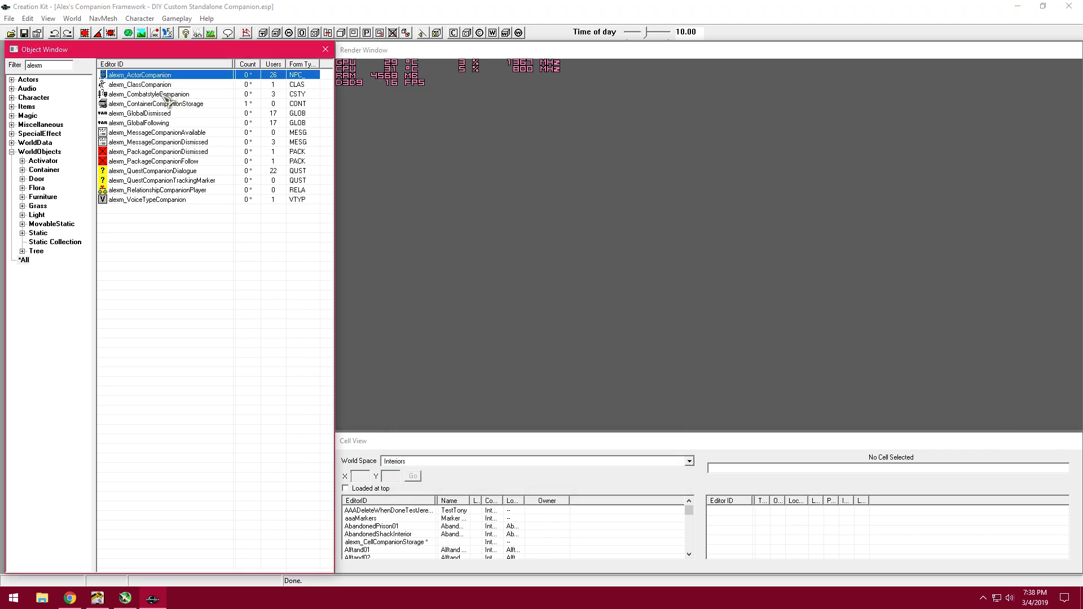
left_click(154, 94)
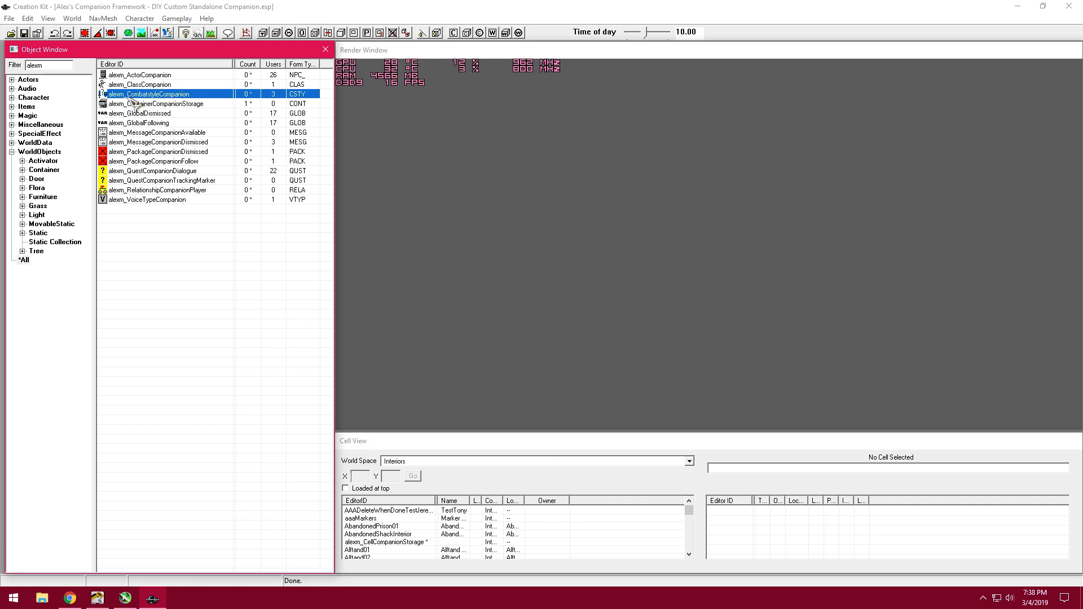
left_click(148, 103)
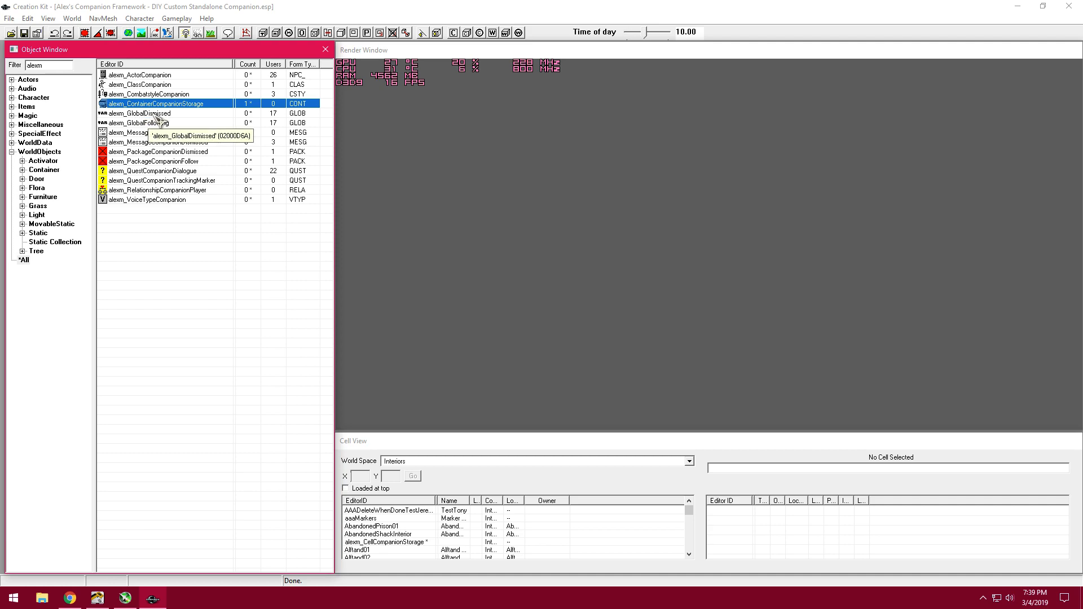
Step: Examine the companion's global variables, message records and AI package records for the dismissed, following and available states
left_click(170, 122)
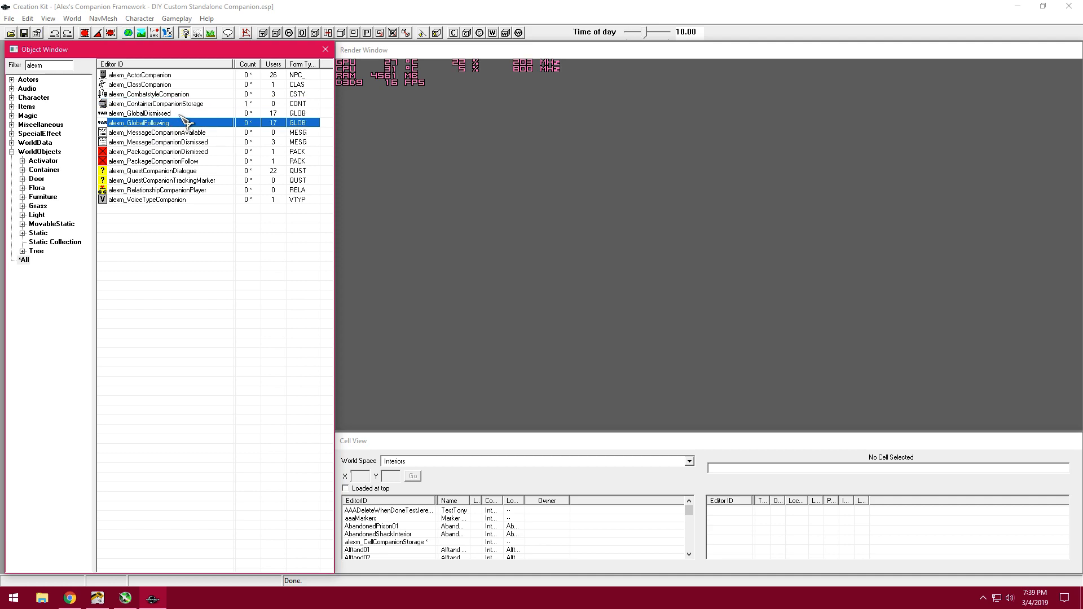
left_click(178, 115)
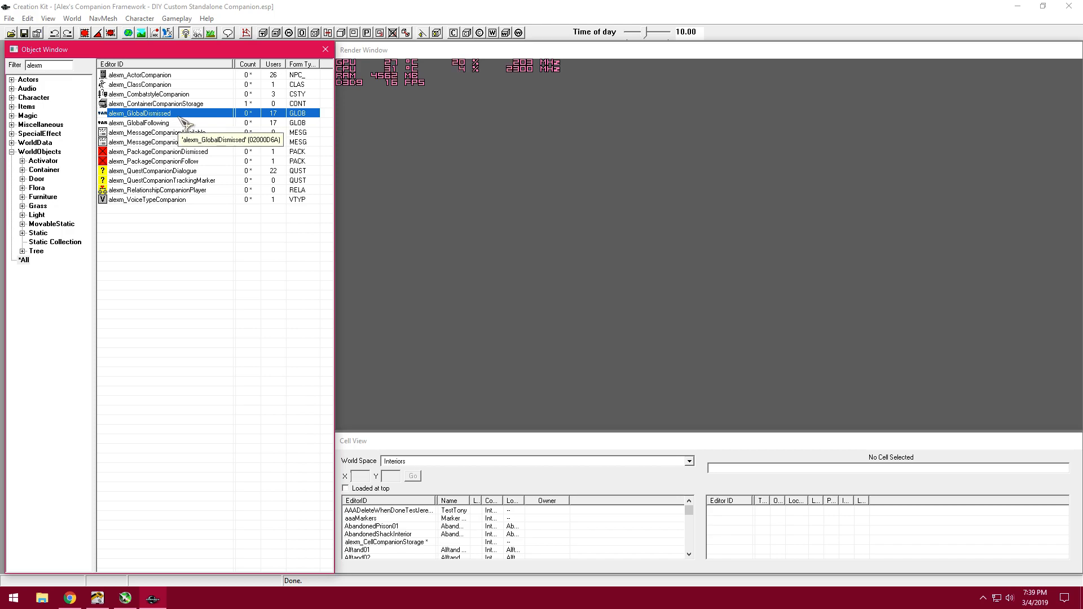
left_click(181, 123)
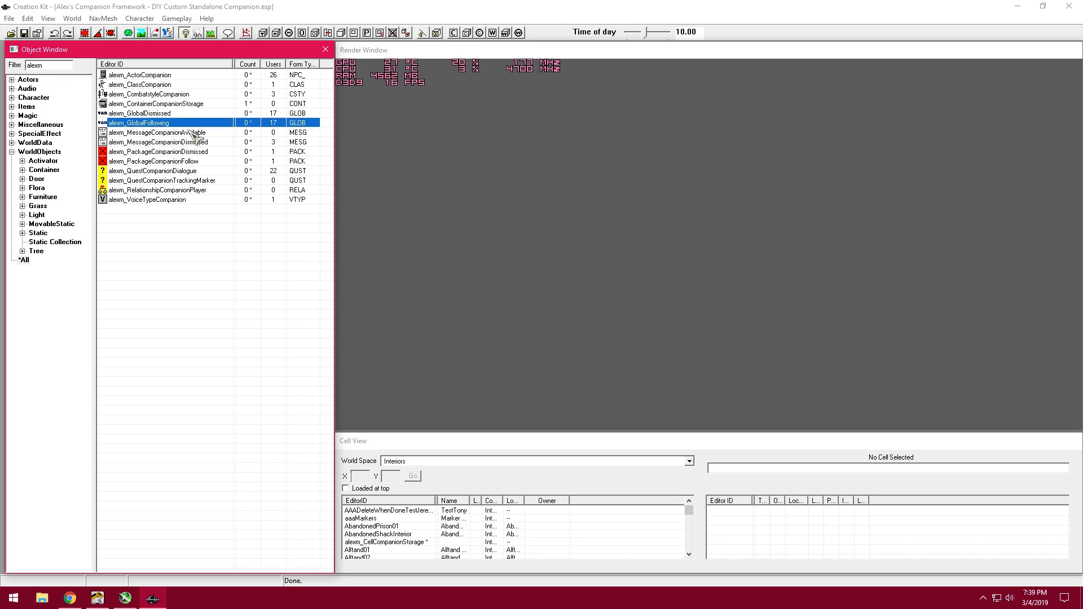
left_click(193, 133)
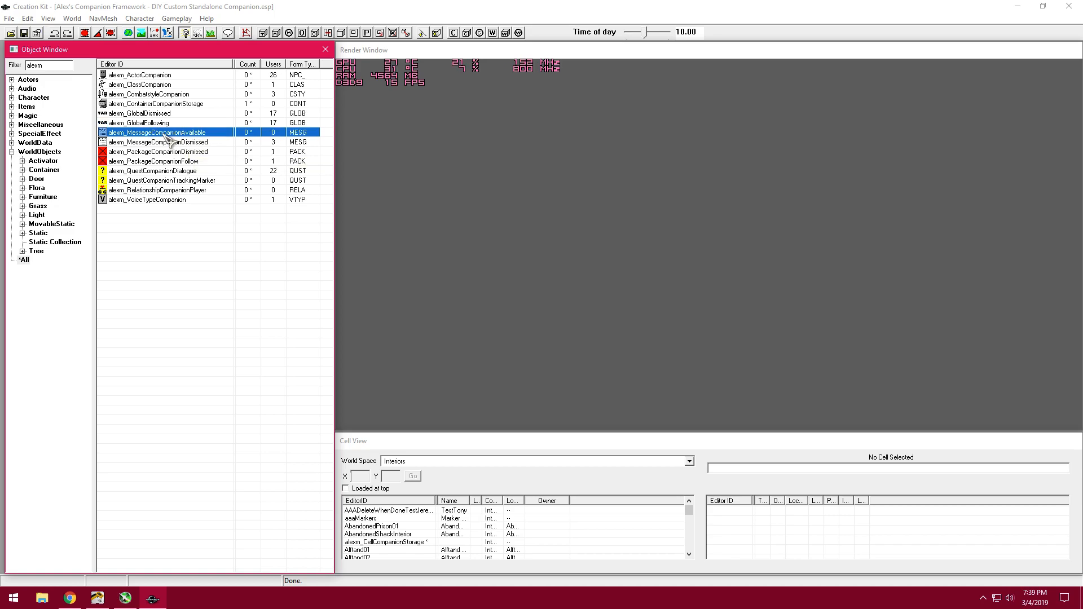
left_click(199, 142)
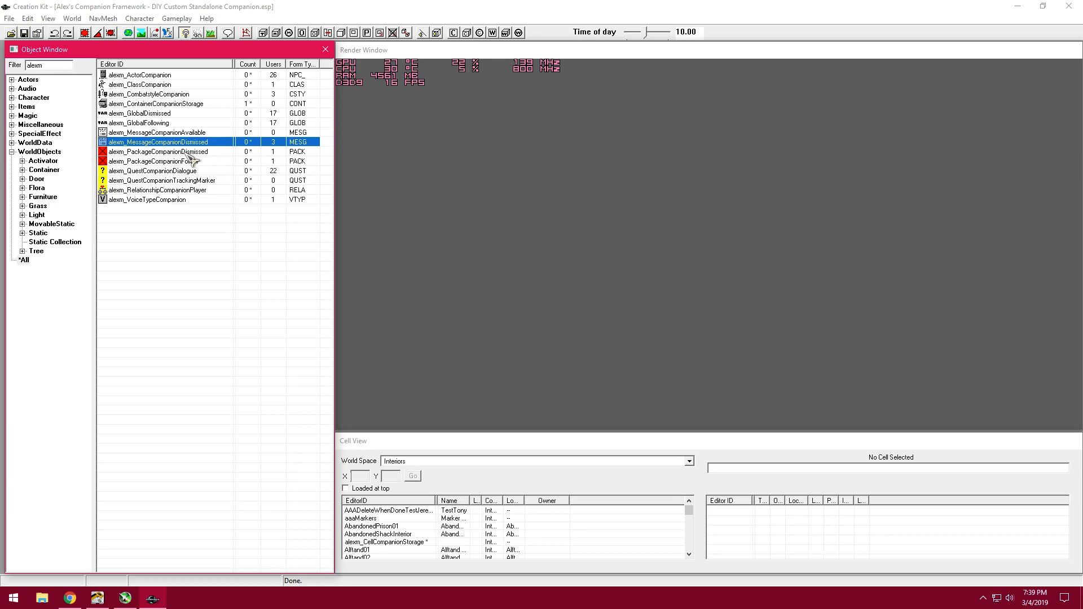
left_click(192, 153)
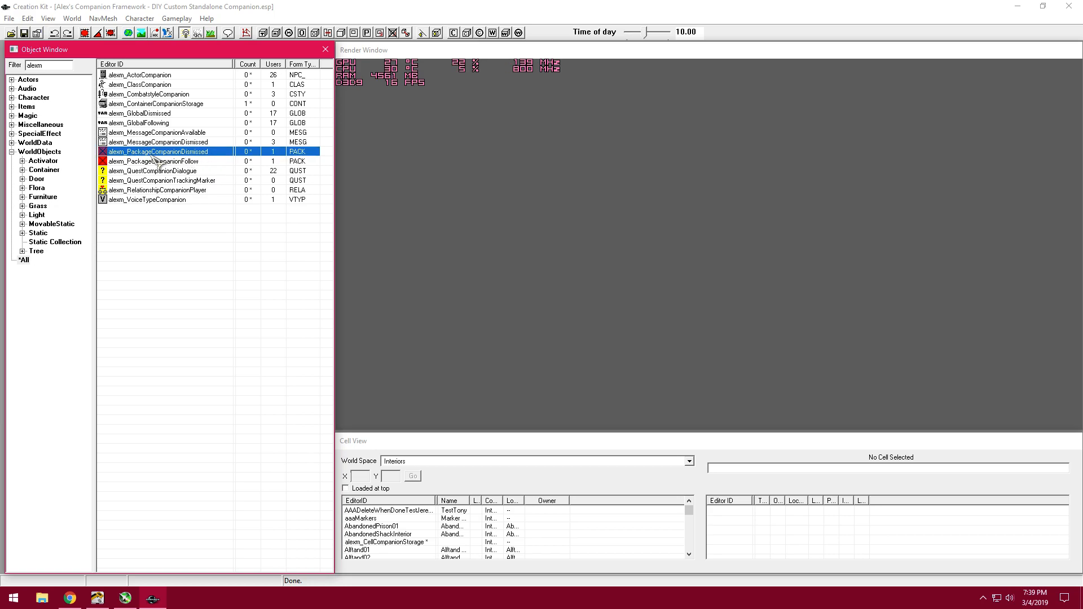
left_click(209, 162)
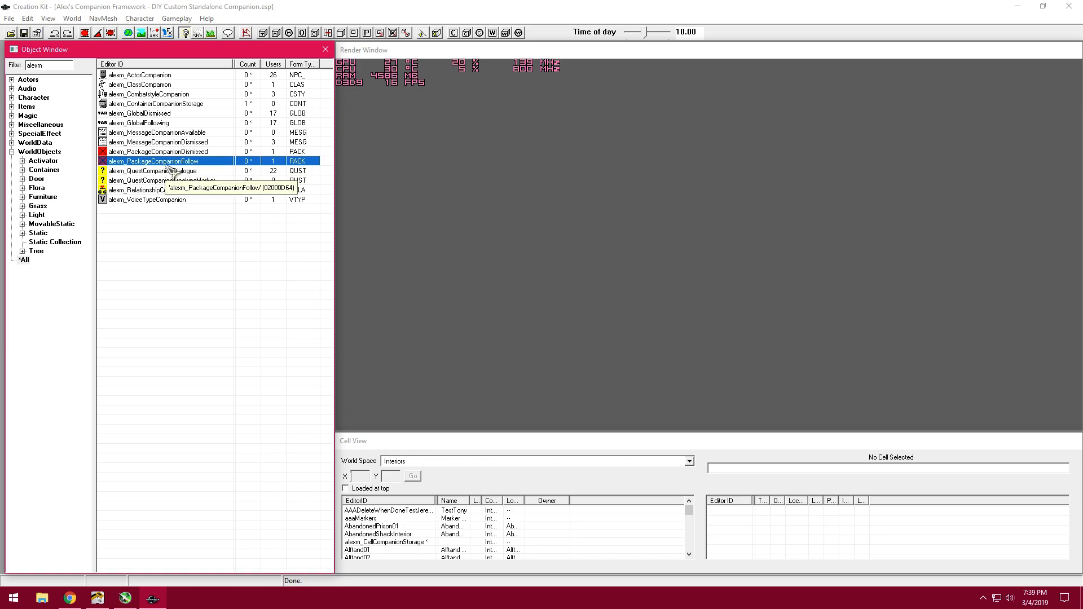
Step: Examine the companion's dialogue quest, tracking marker quest, player relationship and voice type records
left_click(167, 172)
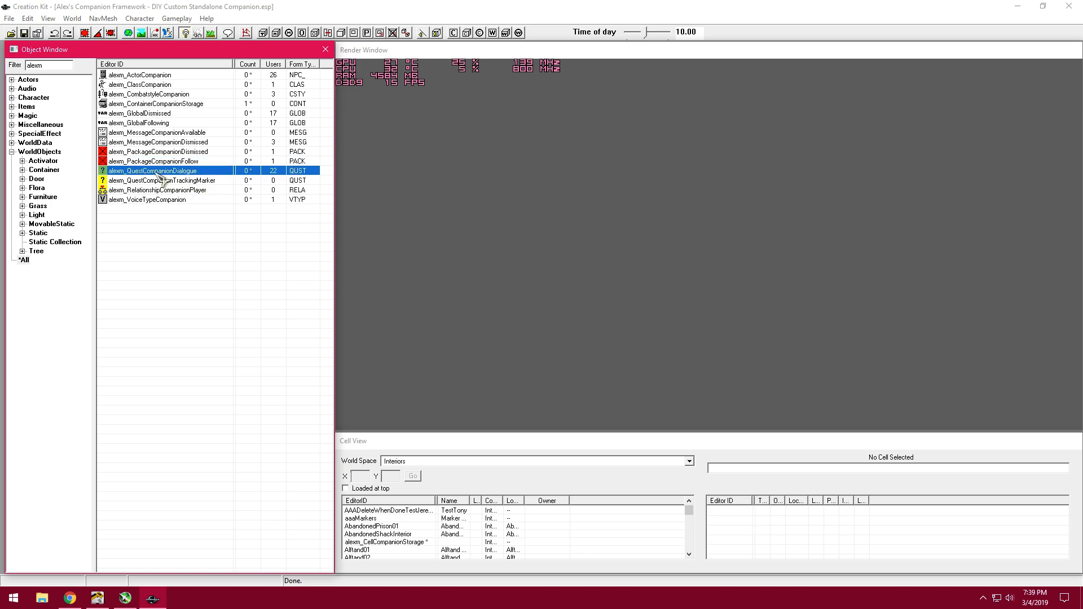
left_click(205, 182)
left_click(200, 172)
left_click(186, 181)
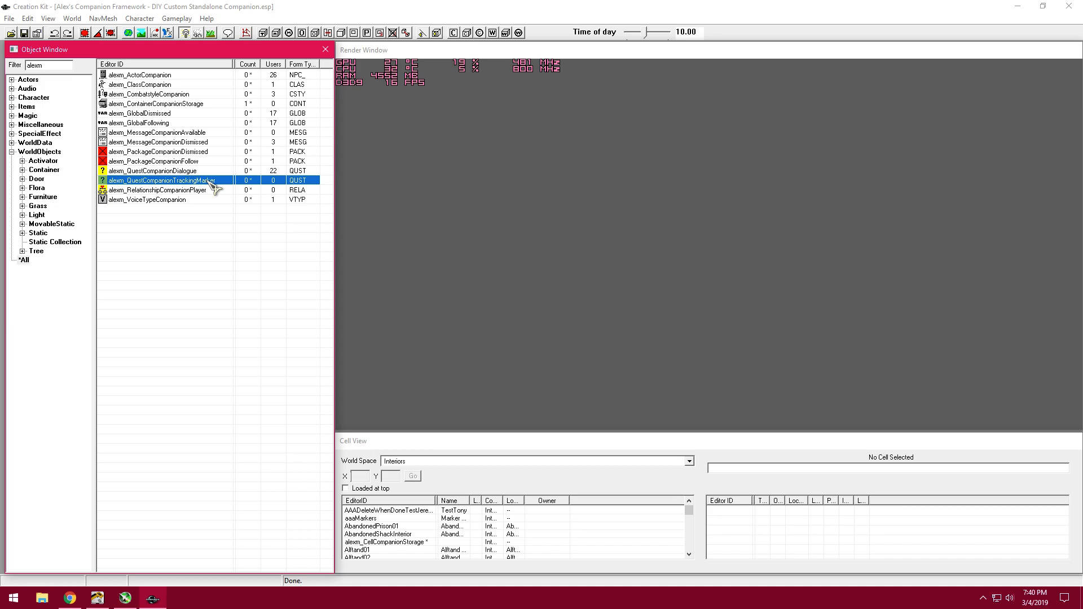
left_click(186, 190)
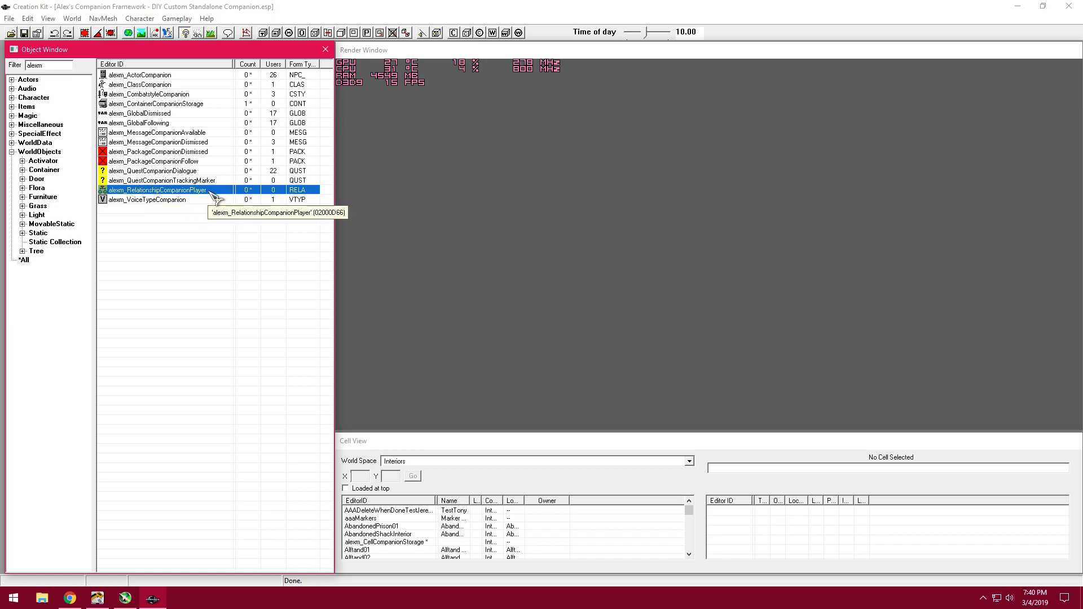
left_click(181, 201)
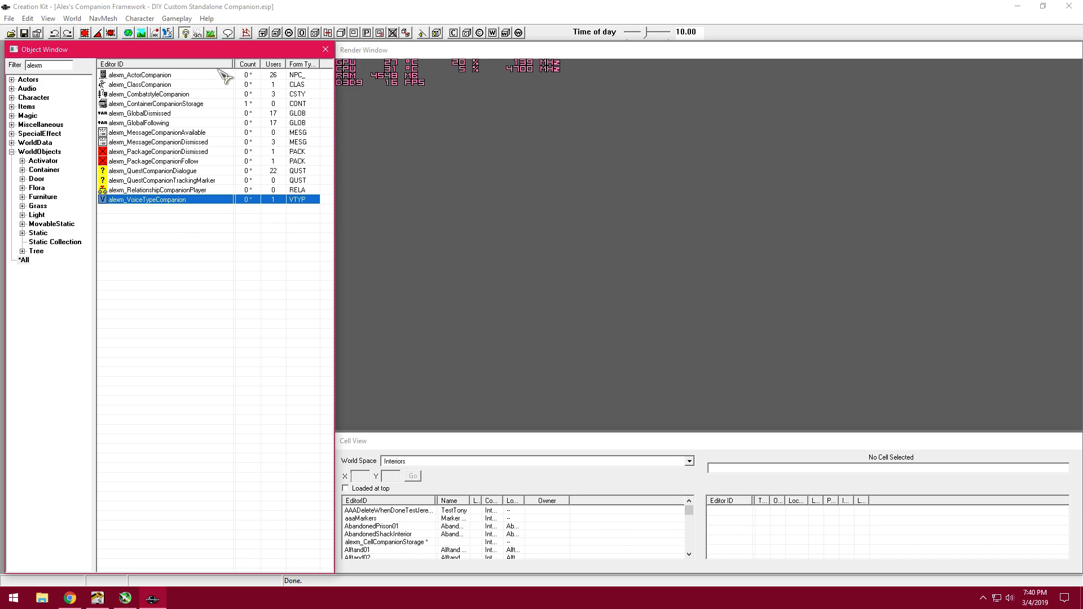
Step: Find alexm_ActorCompanion under the actor category and preview its 3D model from the front
double_click(35, 80)
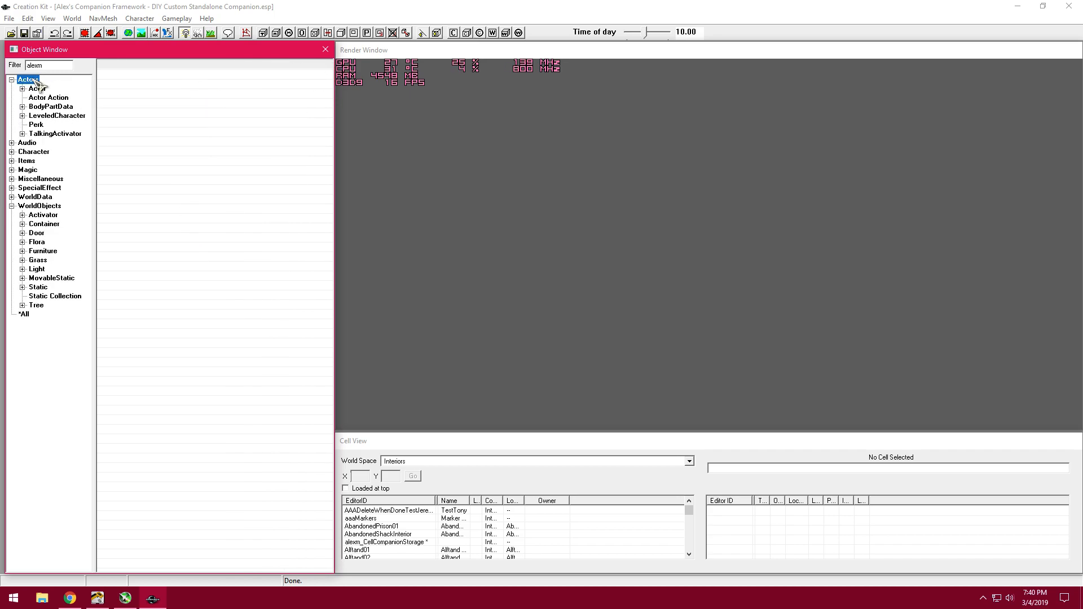
left_click(38, 89)
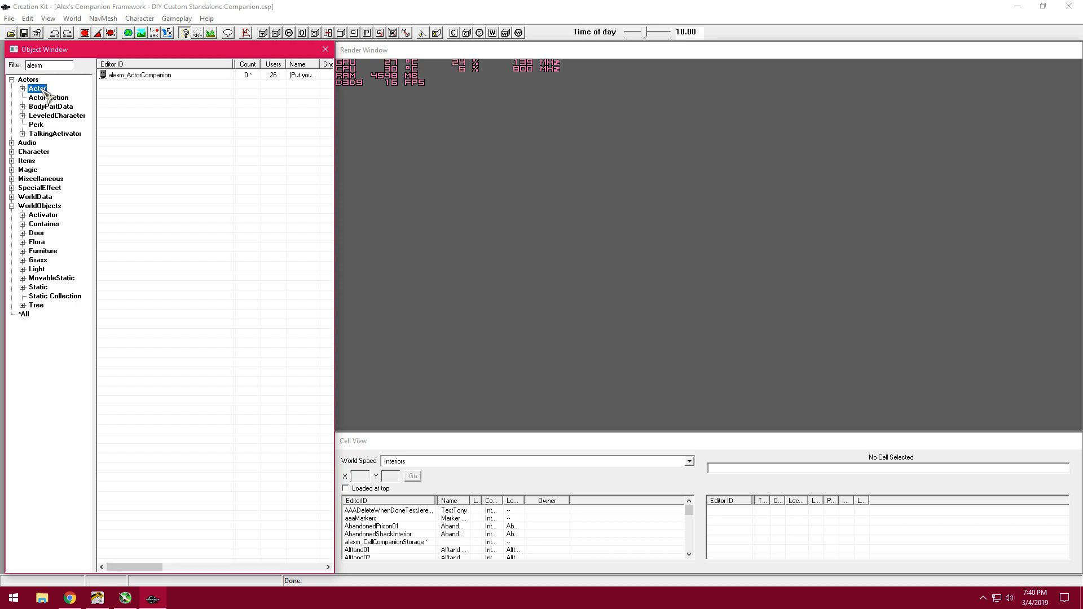
left_click(133, 76)
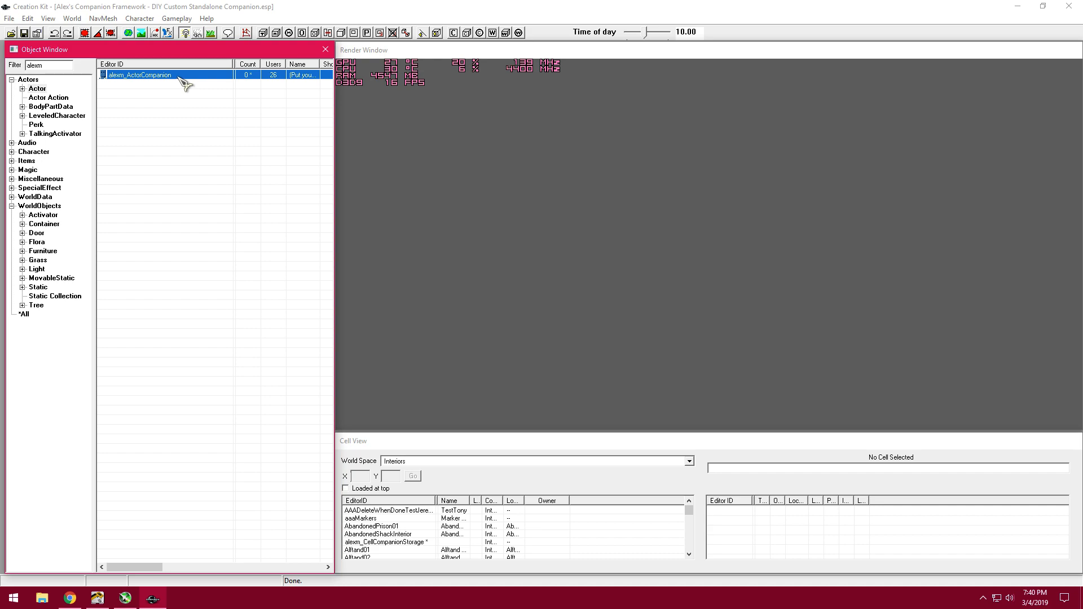
right_click(179, 80)
left_click(237, 134)
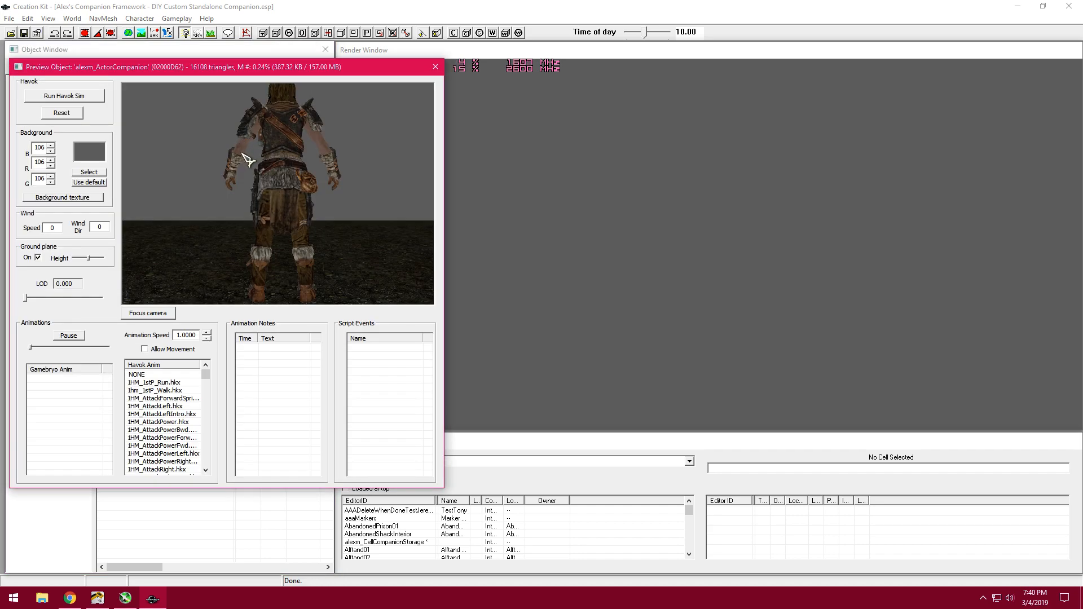
middle_click_drag(411, 168, 401, 95)
scroll(332, 125, "up", 3)
scroll(337, 131, "up", 3)
mouse_move(336, 133)
middle_mouse_down()
mouse_move(331, 174)
mouse_move(333, 97)
mouse_move(330, 135)
middle_mouse_up()
scroll(330, 135, "down", 5)
scroll(330, 136, "up", 3)
scroll(331, 137, "down", 3)
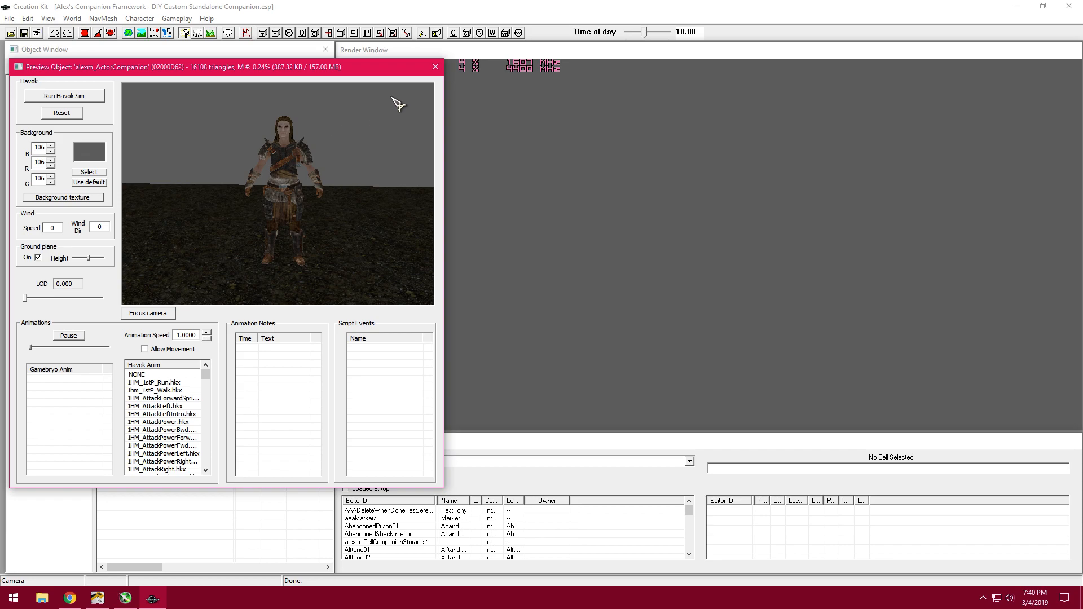
left_click(435, 68)
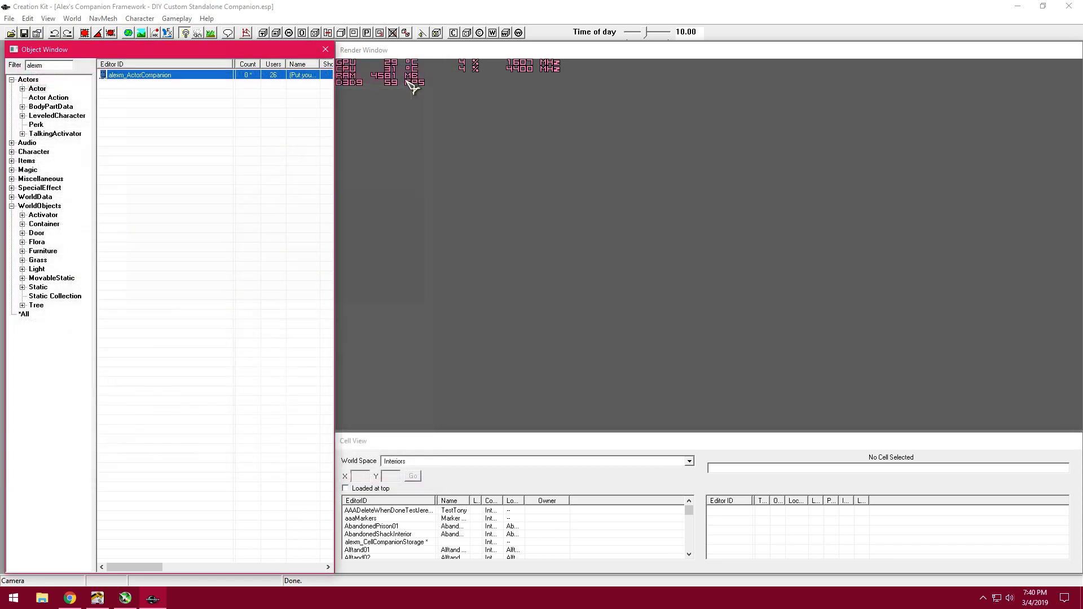
Step: Open the alexm_ActorCompanion record for editing and set the companion's name to "Karla"
double_click(188, 76)
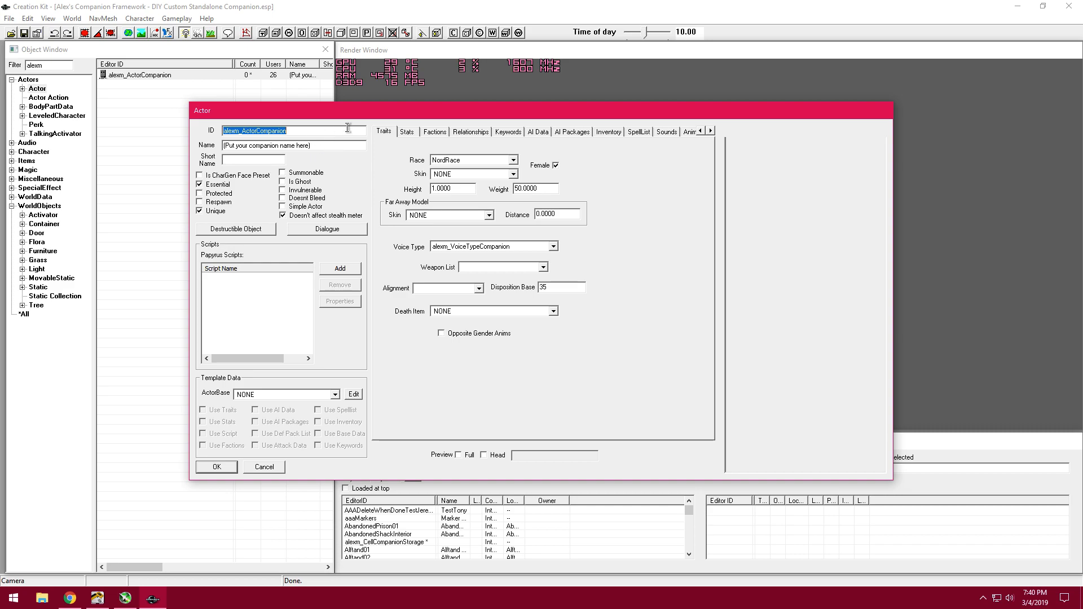
left_click(330, 132)
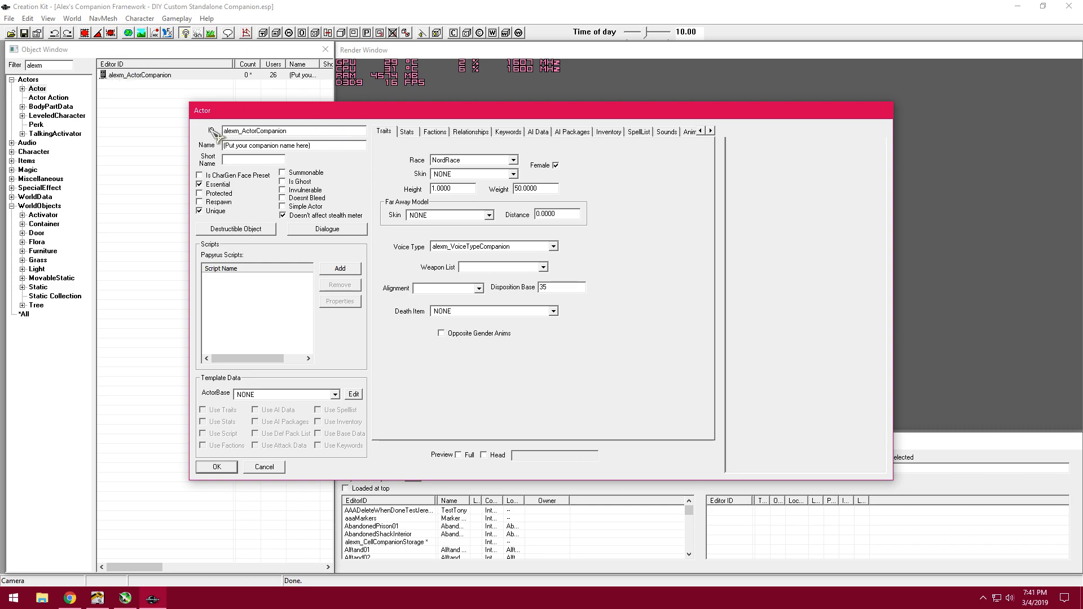
left_click_drag(303, 133, 203, 137)
left_click(311, 130)
left_click_drag(325, 144, 211, 147)
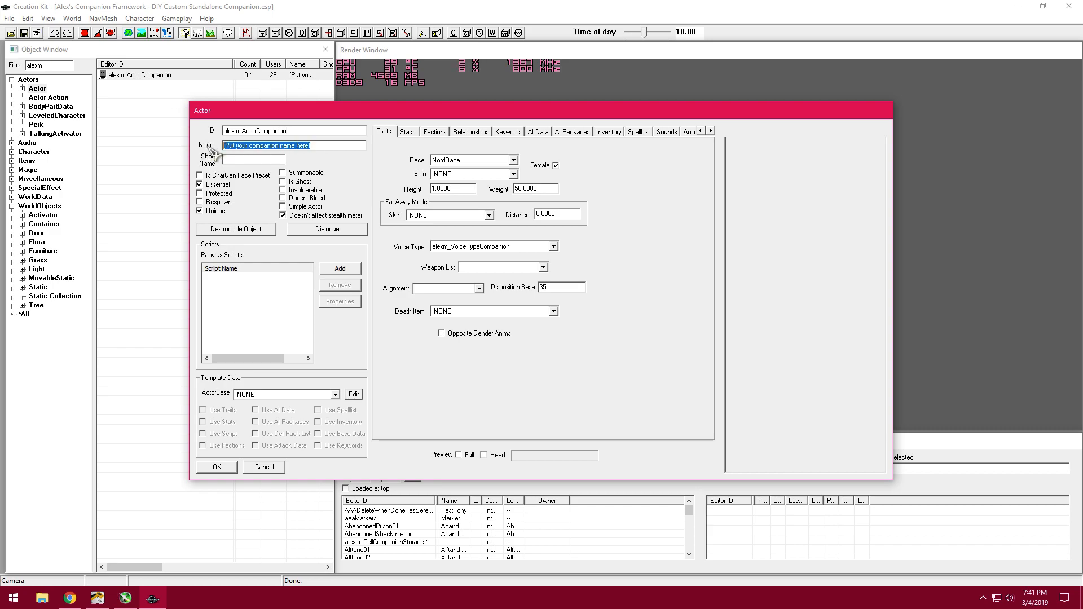
left_click(313, 144)
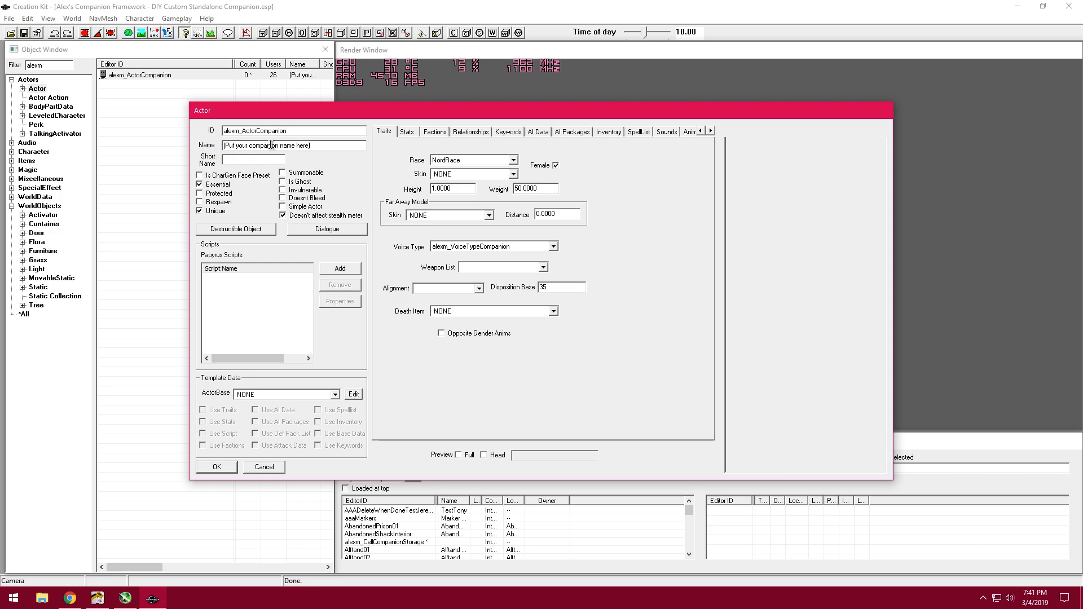
left_click_drag(330, 145, 192, 147)
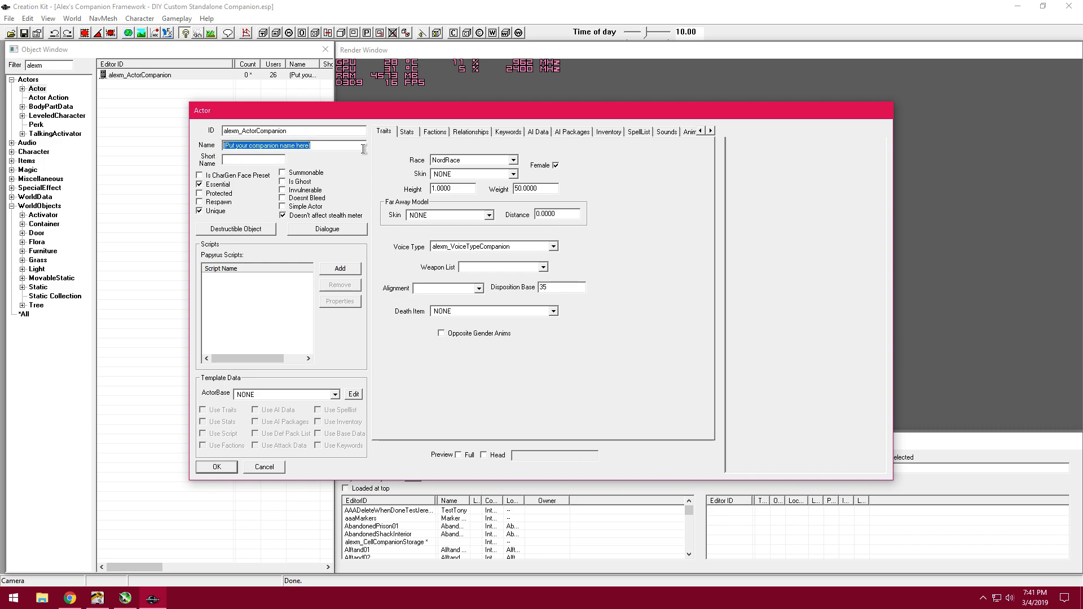
type("Karla")
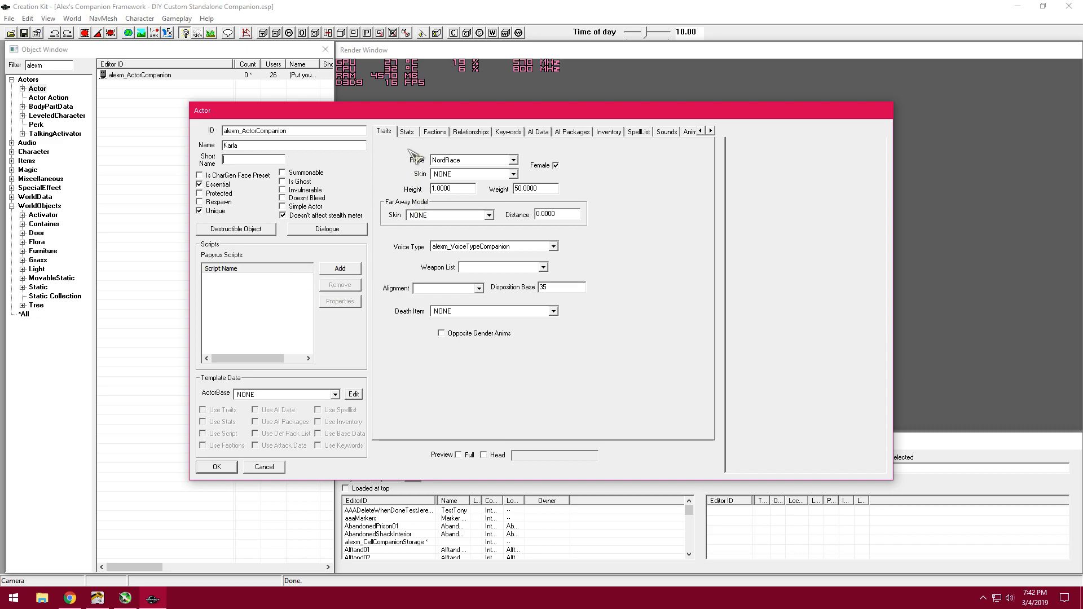
Step: Browse the races available for the companion actor
left_click(485, 165)
scroll(483, 203, "down", 3)
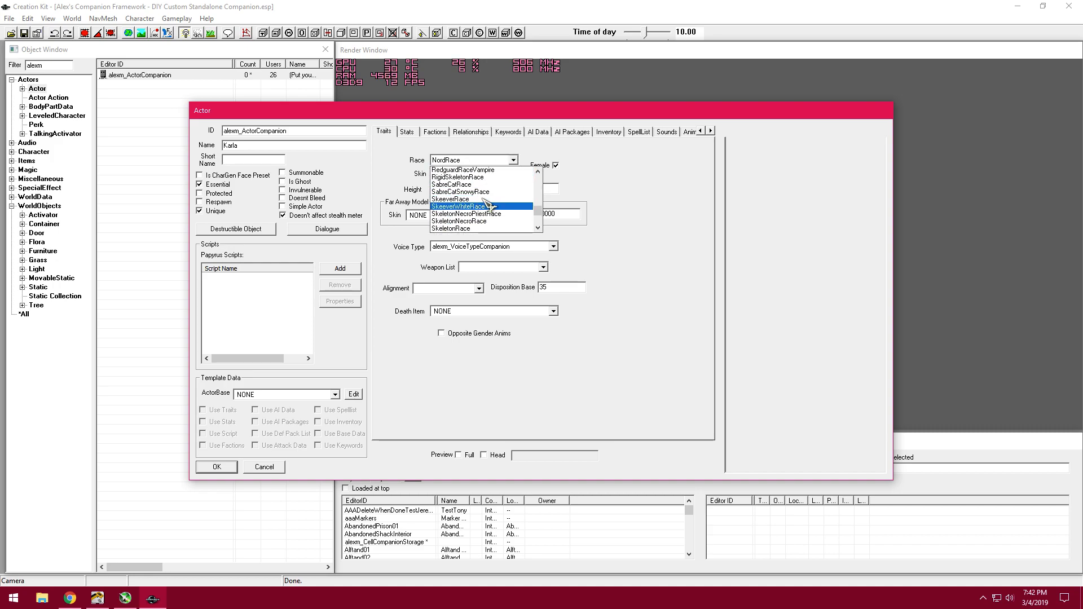
scroll(487, 204, "up", 7)
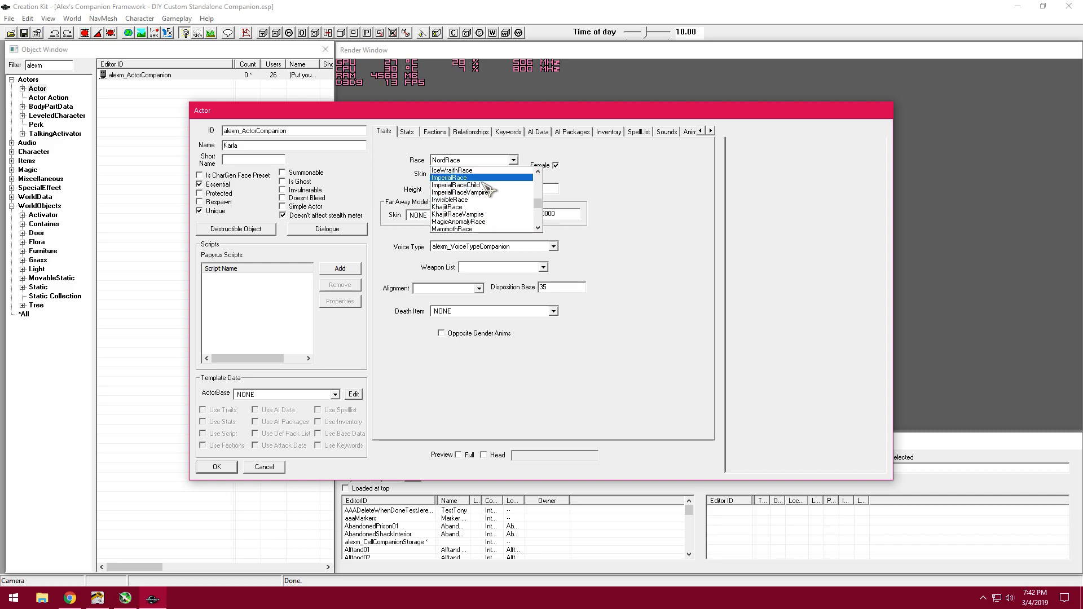
left_click(473, 160)
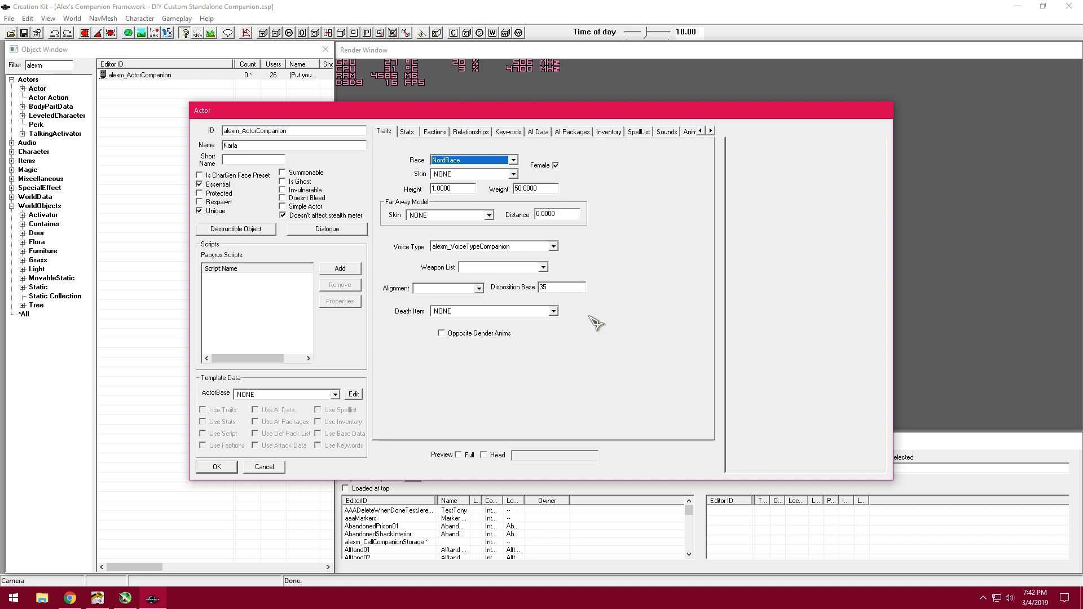
Step: Turn on the full-body preview in the actor record and inspect the companion's model up close from the front
left_click(458, 454)
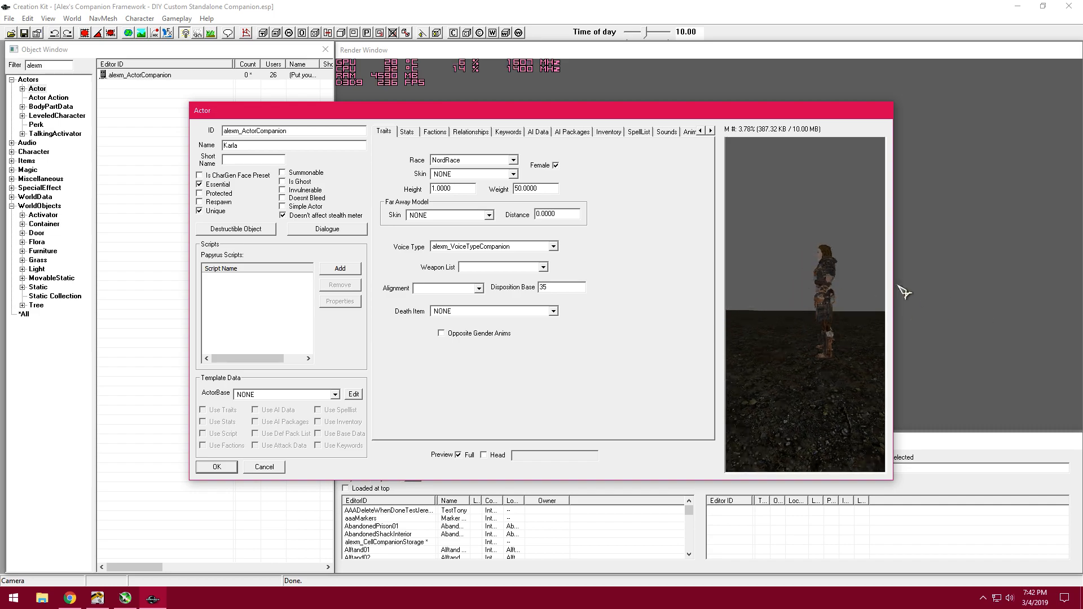
scroll(855, 284, "up", 5)
scroll(853, 284, "down", 2)
middle_click_drag(853, 284, 777, 292)
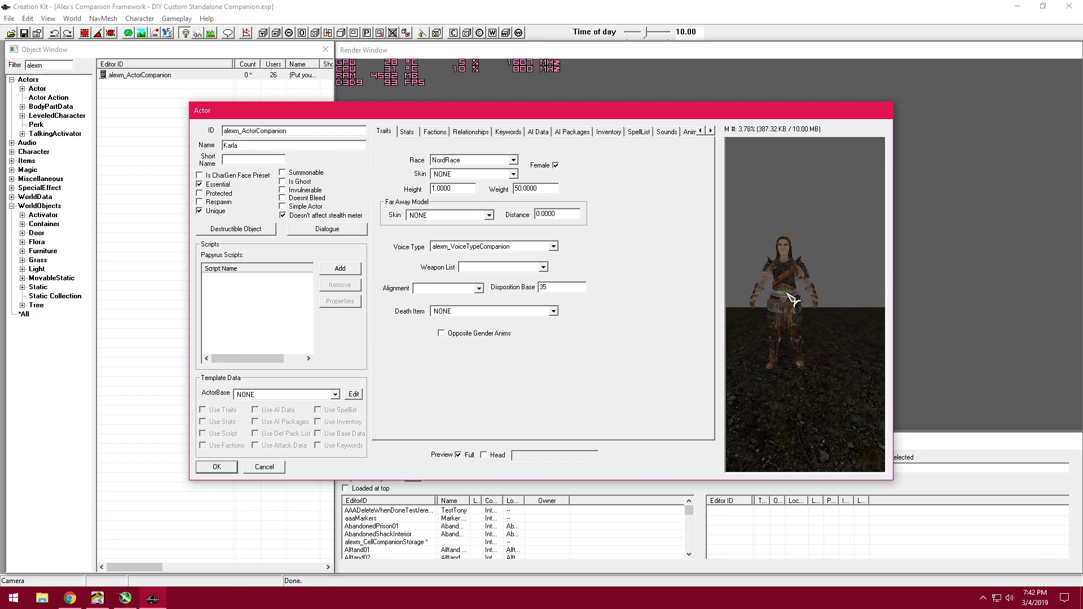
scroll(787, 294, "up", 5)
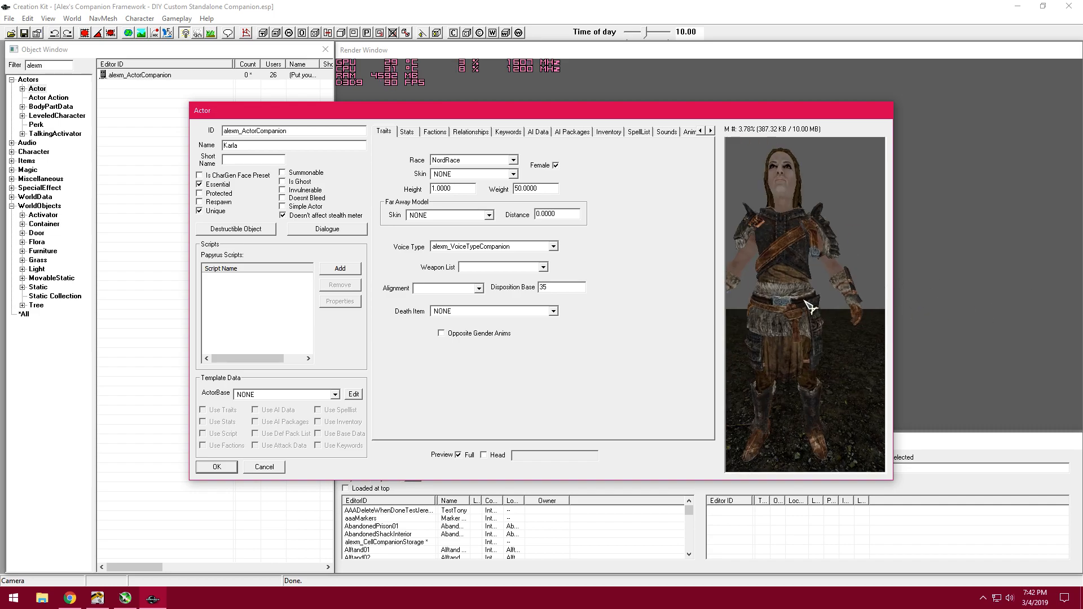
left_click(556, 166)
middle_click_drag(830, 275, 822, 297)
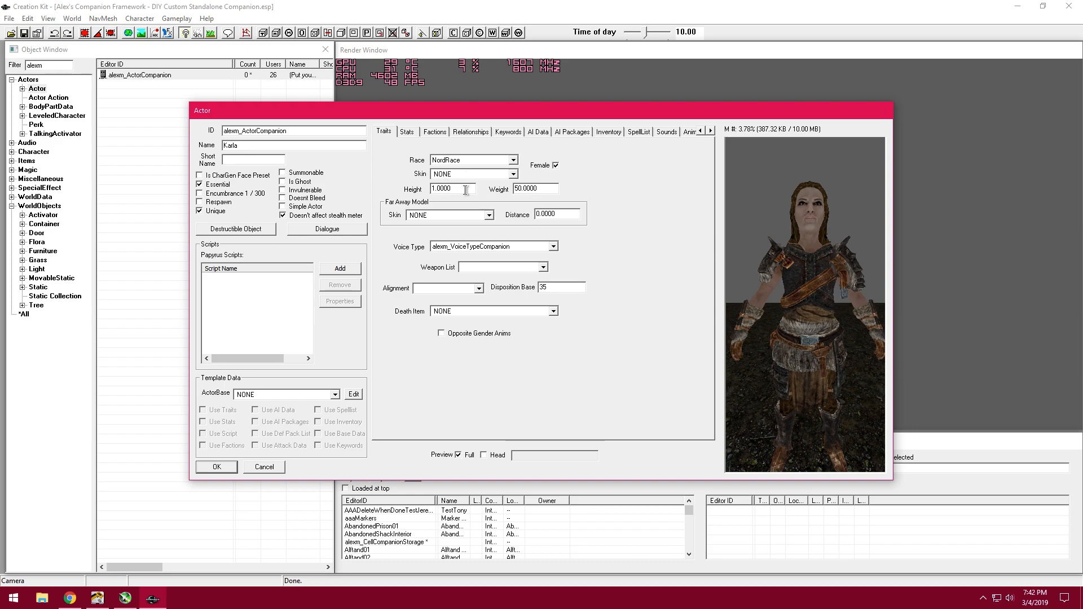
Step: Set the companion's height to 0.95 and weight to 50 in the actor's traits
left_click_drag(466, 191, 421, 193)
type("0.95")
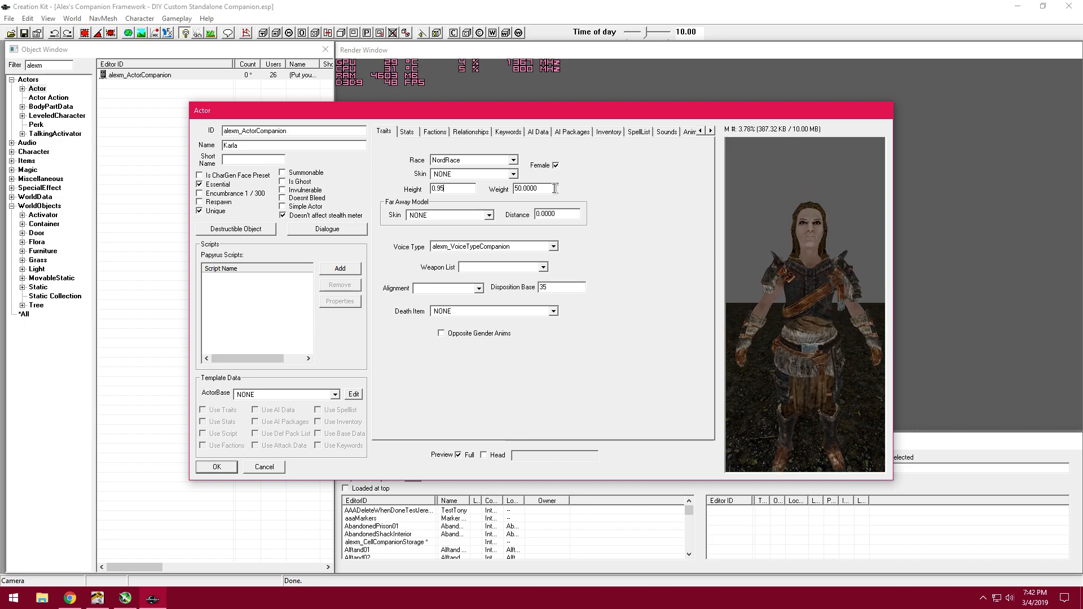
left_click_drag(543, 191, 505, 198)
left_click(545, 188)
double_click(546, 188)
type("10")
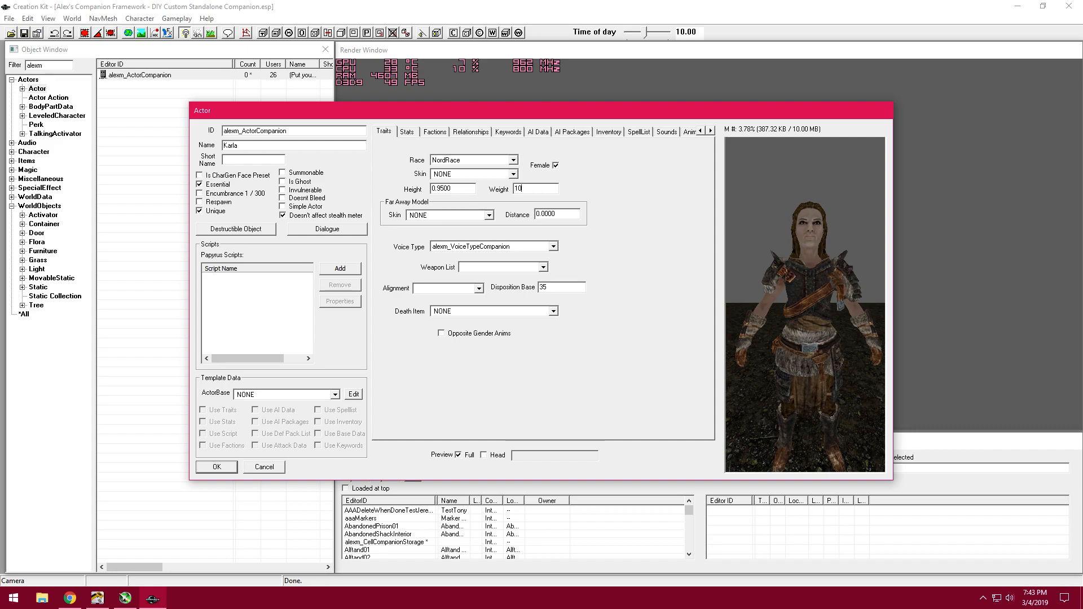
double_click(546, 189)
type("5")
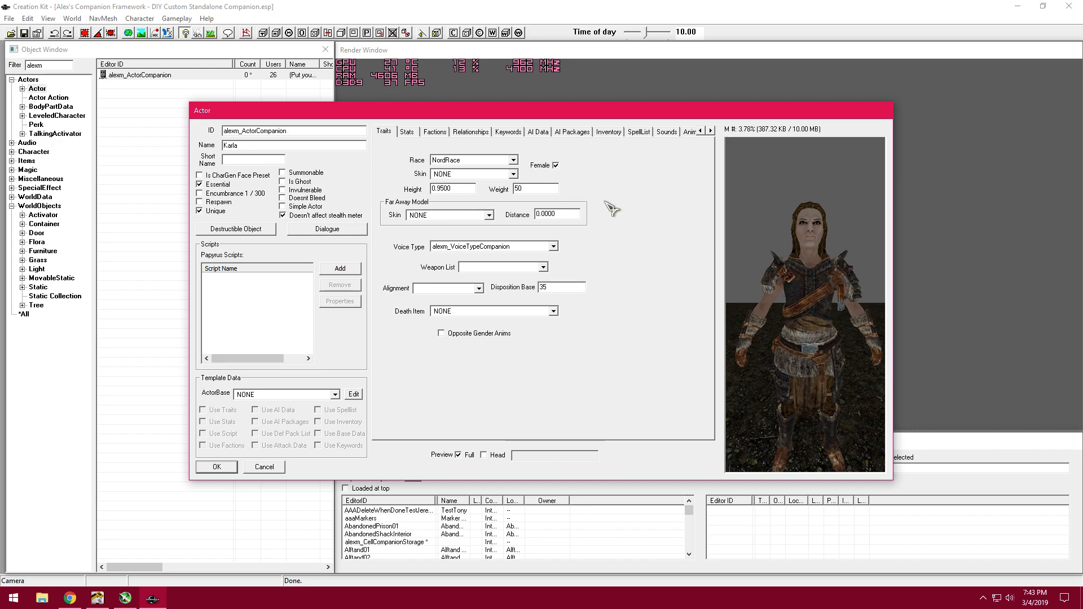
left_click(463, 191)
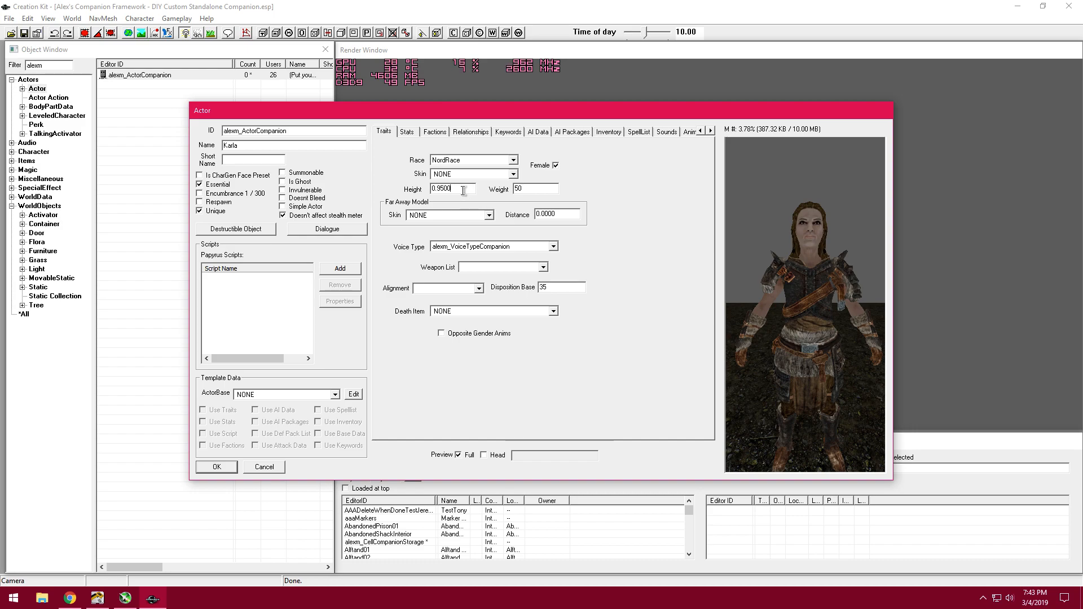
left_click(535, 188)
left_click_drag(829, 239, 834, 271)
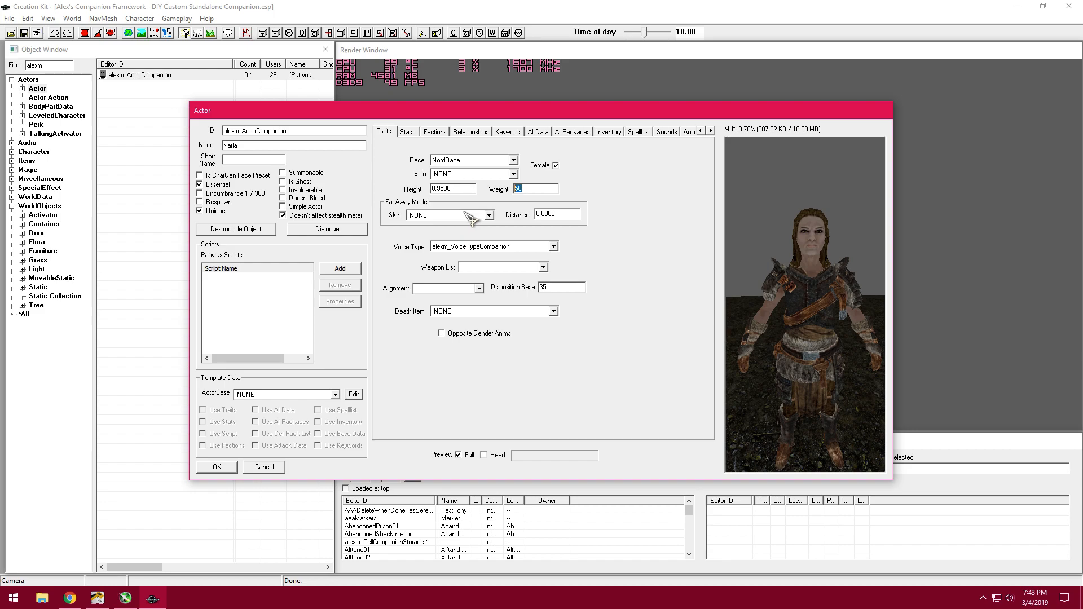
Step: Browse the voice types available for the companion, keeping alexm_VoiceTypeCompanion
left_click(528, 188)
left_click(494, 249)
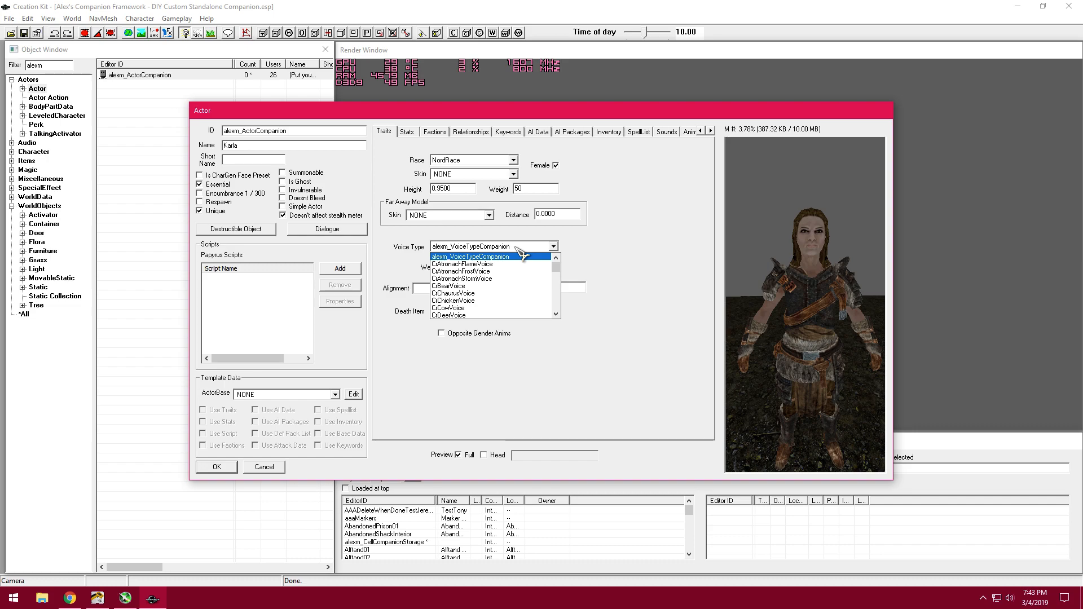
left_click(516, 246)
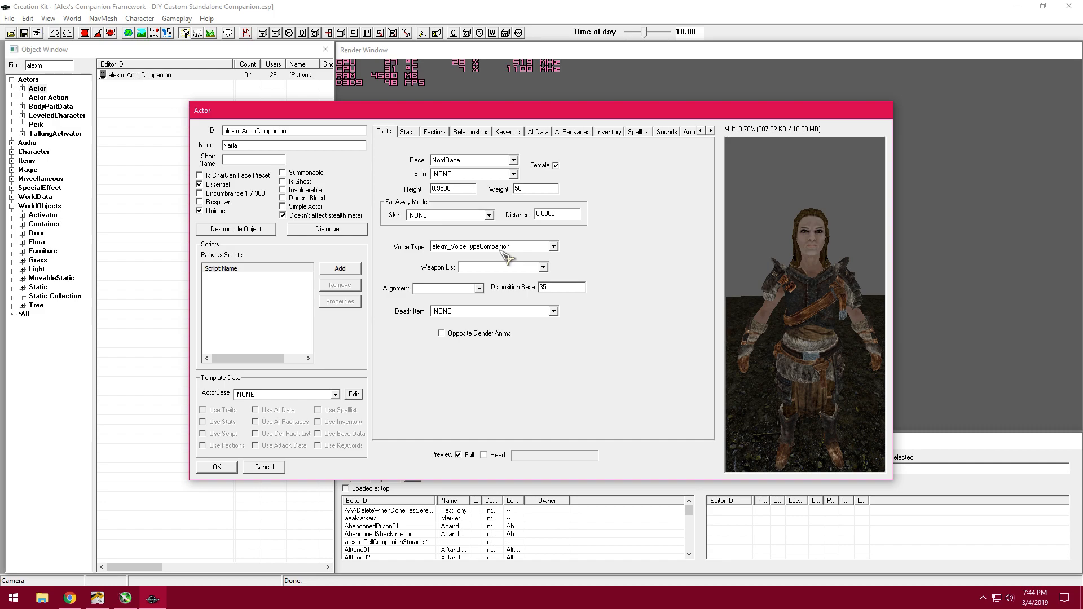
Step: Examine the level multiplier and the minimum and maximum calculated levels in the companion's stats
left_click(407, 131)
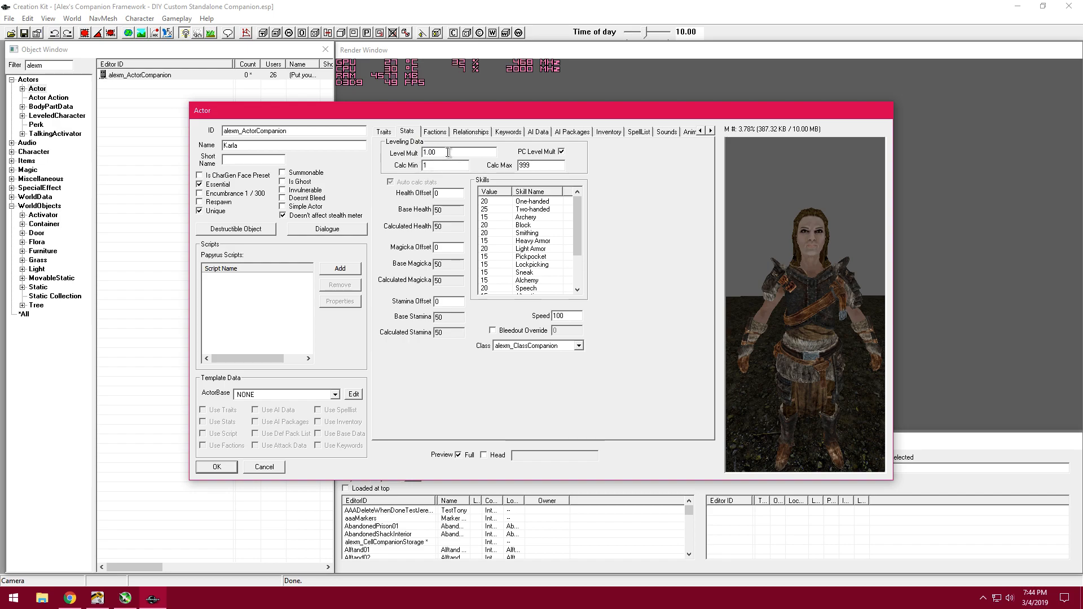
double_click(450, 153)
left_click(458, 154)
double_click(446, 152)
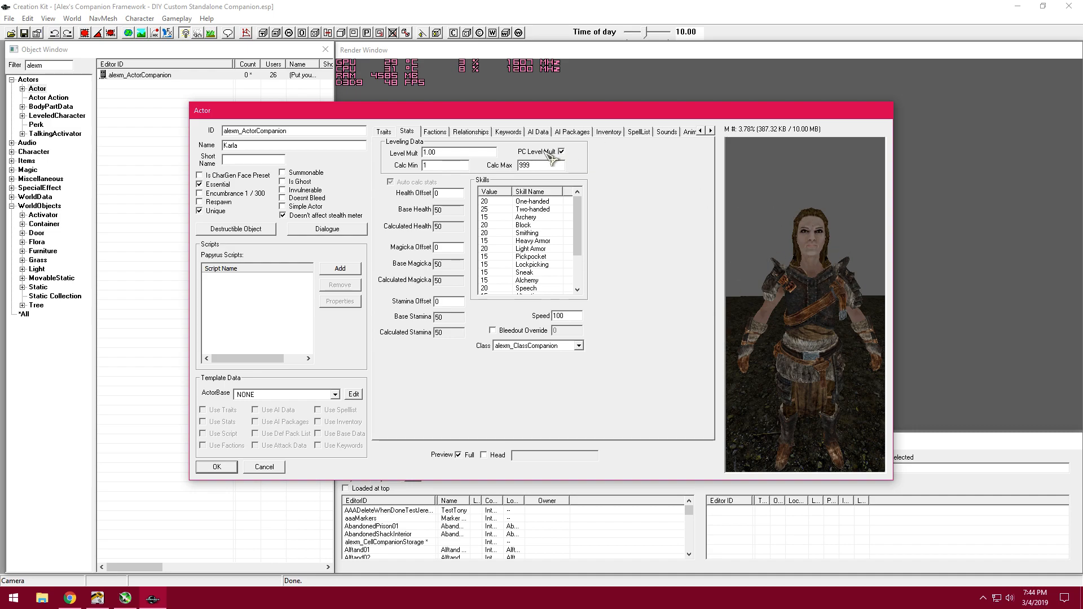
left_click(439, 153)
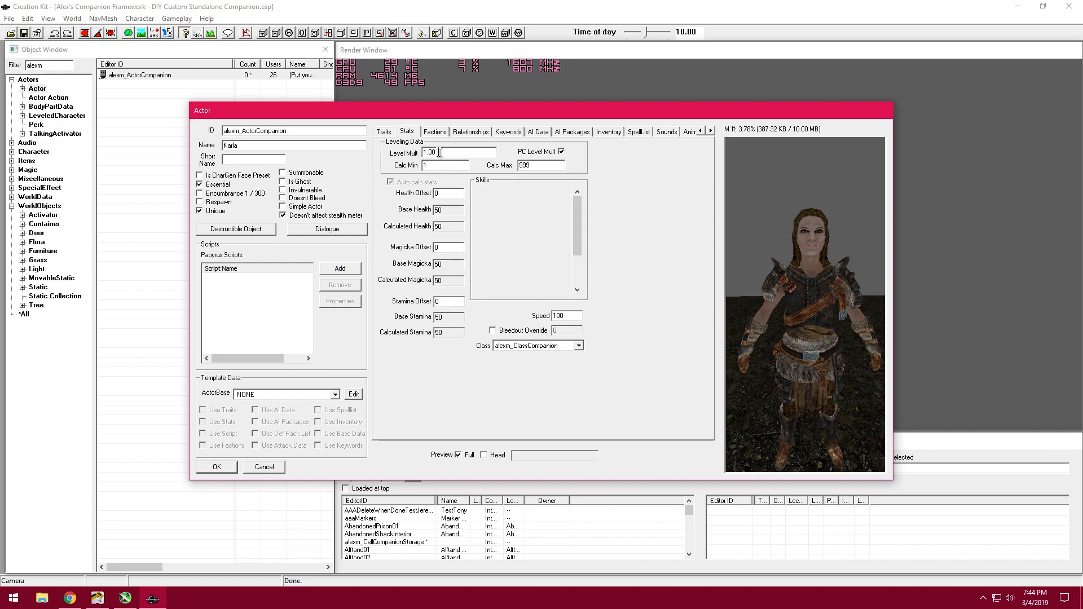
double_click(441, 151)
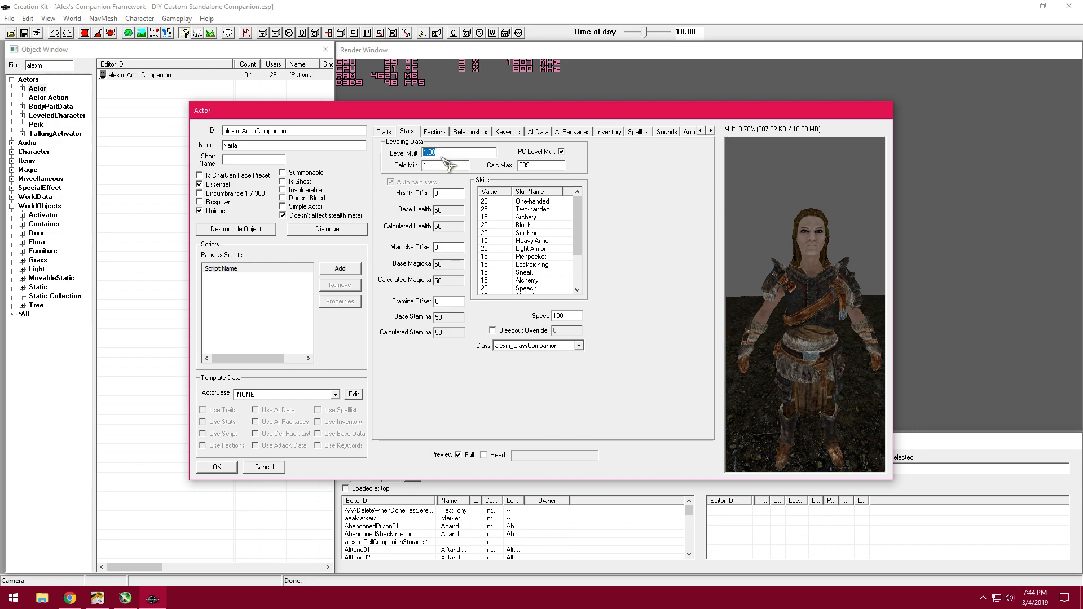
double_click(446, 165)
key("Tab")
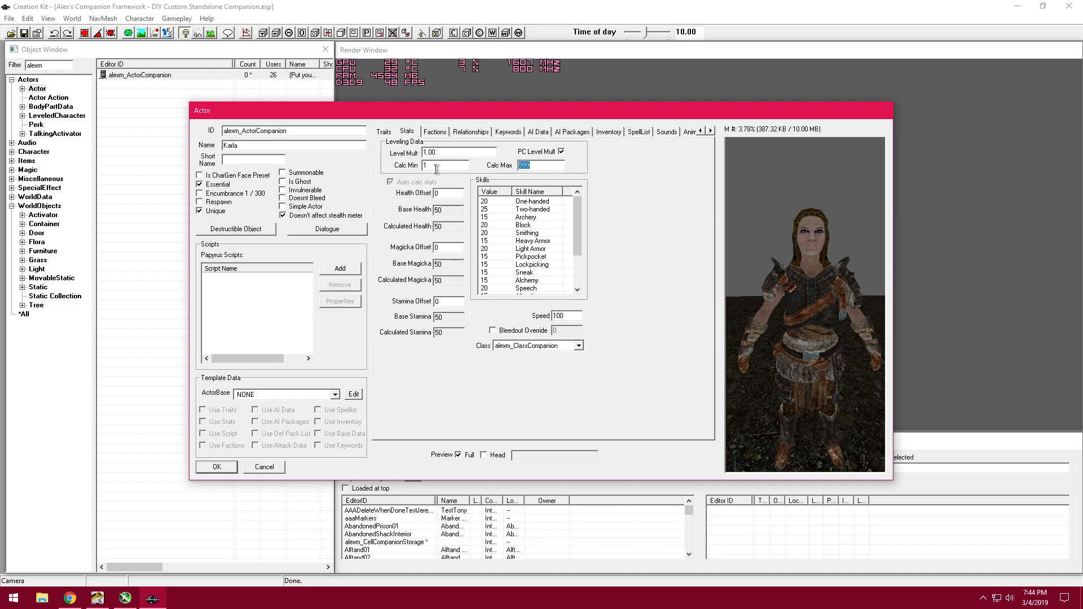
left_click(539, 164)
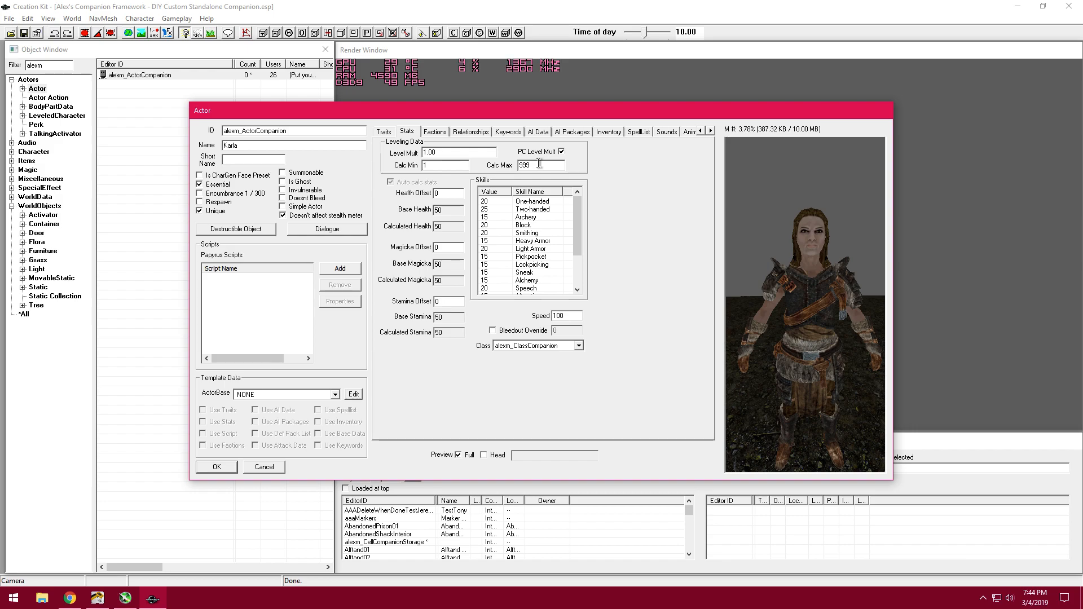
left_click_drag(543, 165, 384, 169)
Step: Try a fixed level of 100 for the companion, then restore PC Level Mult with a minimum calculated level of 1
left_click(561, 152)
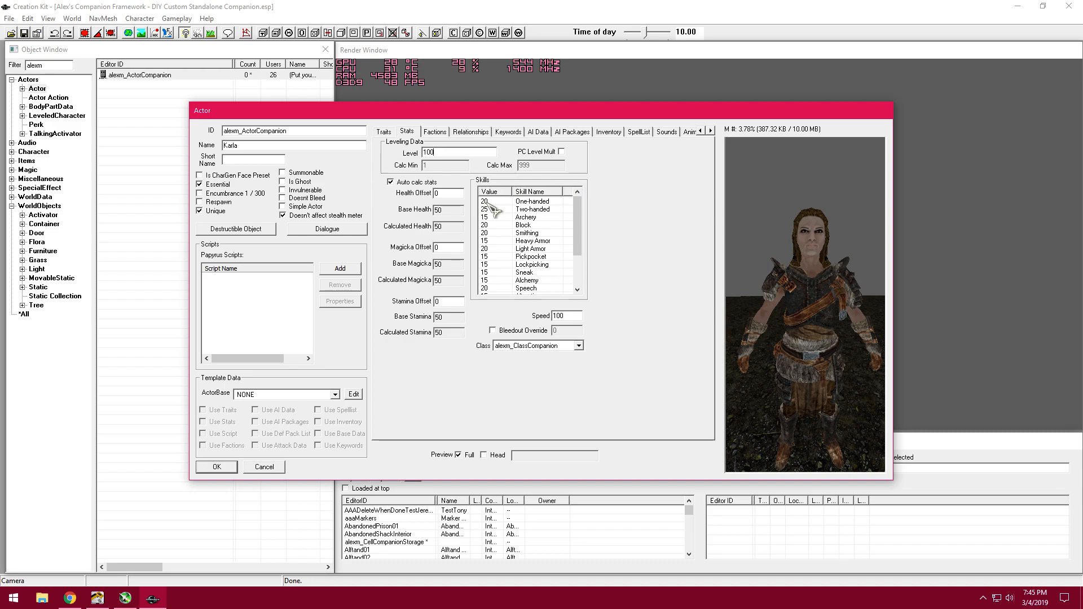
left_click(562, 152)
left_click_drag(439, 165, 409, 166)
type("1")
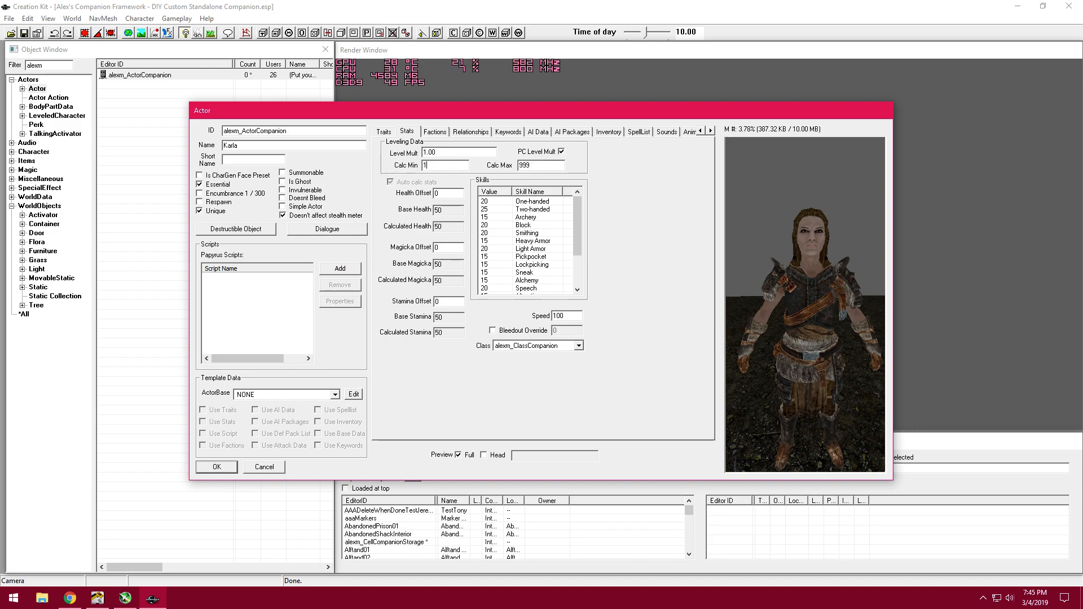
Step: Try a level multiplier of 2 for the companion and return it to 1
left_click_drag(443, 165, 409, 170)
left_click_drag(452, 150, 381, 153)
type("2")
left_click(445, 166)
key("shift+Tab")
type("1")
left_click(453, 168)
Step: Check the health offset and set the companion's speed to 120 in the stats
double_click(435, 194)
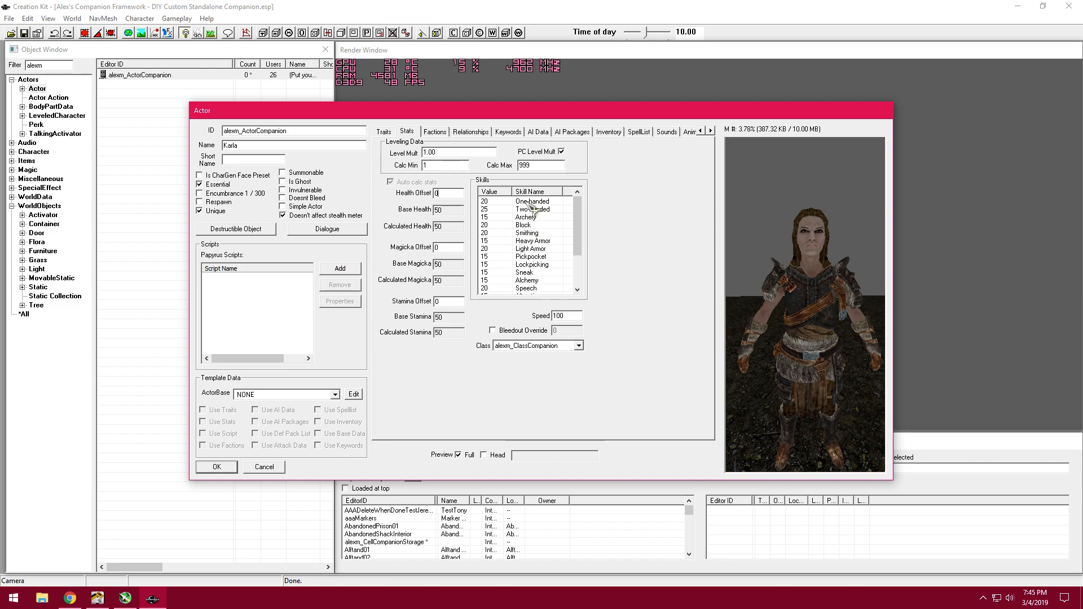
double_click(576, 317)
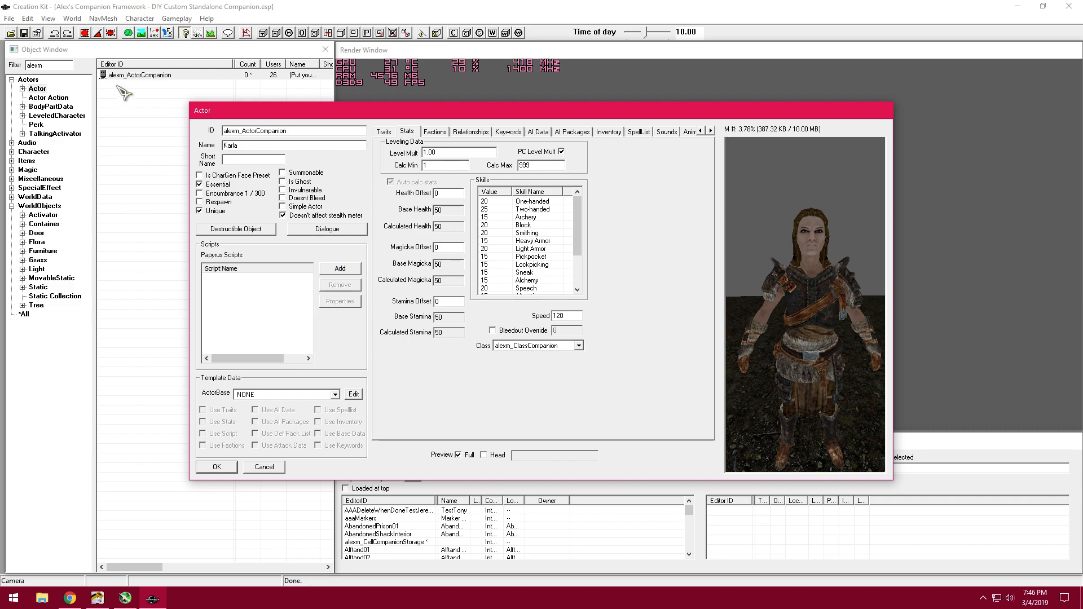
Step: Review the companion's factions and relationships, and inspect the details of the relationship with Player
left_click(444, 135)
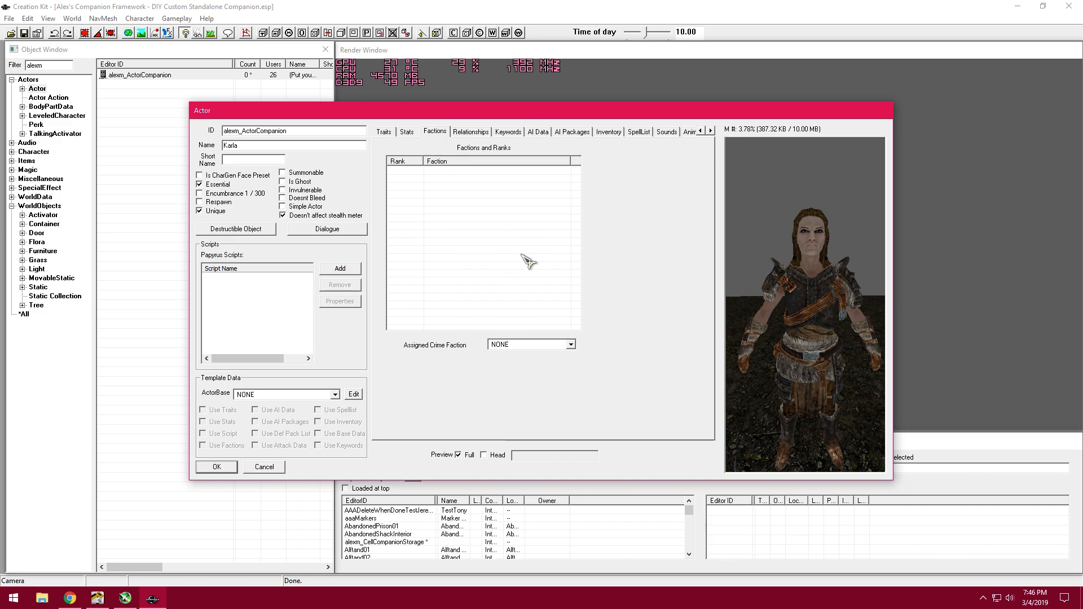
left_click(481, 132)
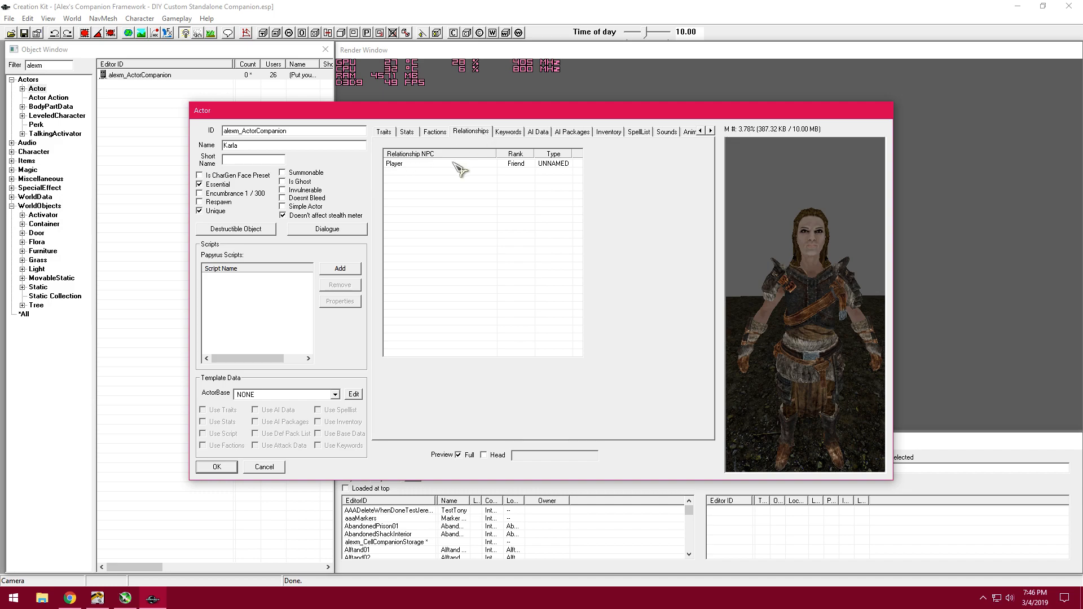
left_click(429, 163)
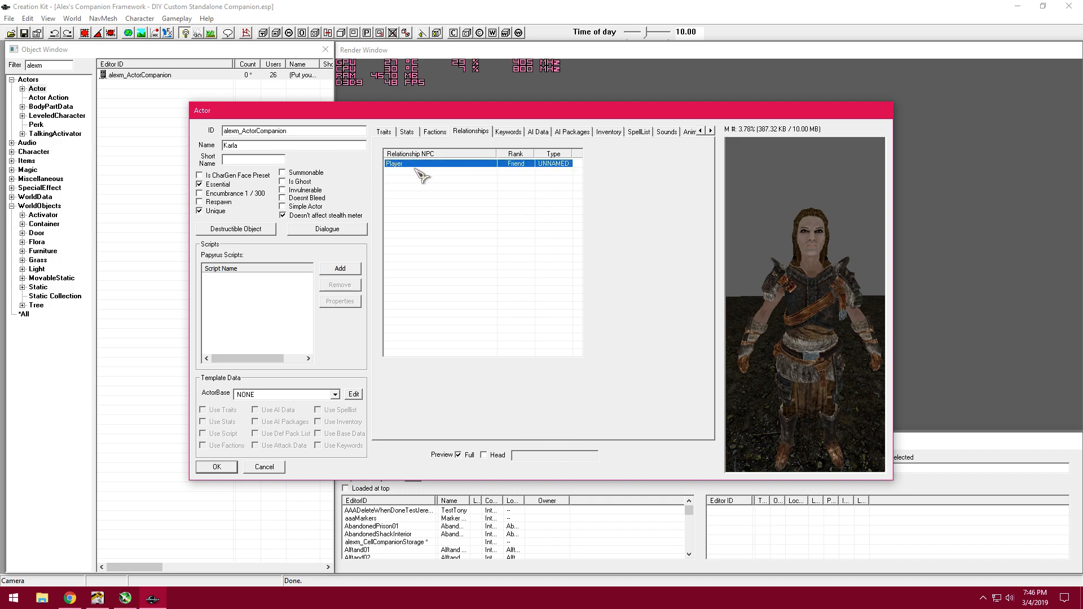
double_click(455, 164)
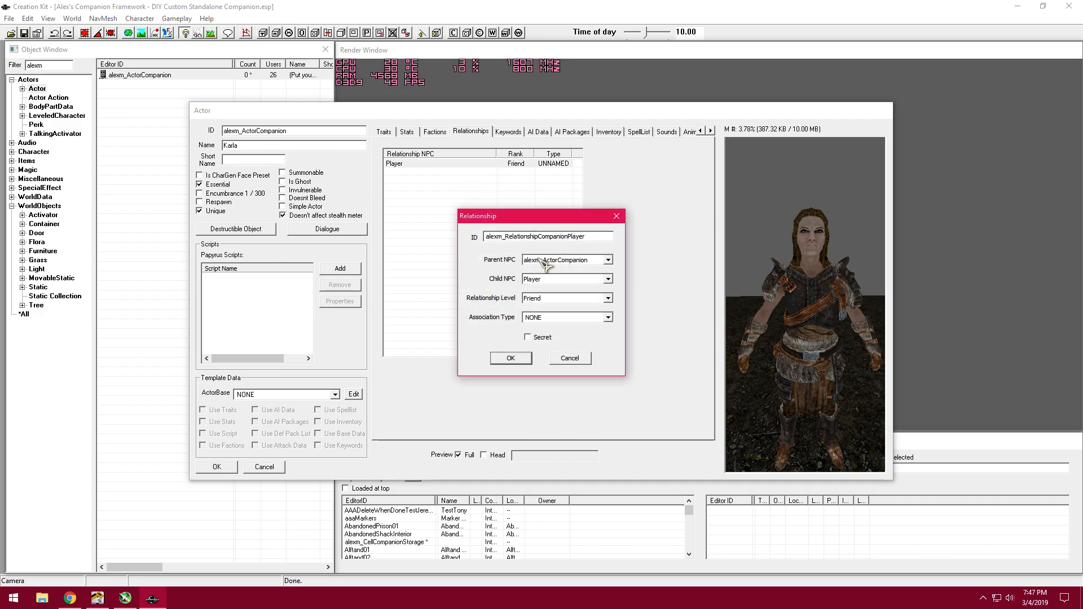
left_click(617, 216)
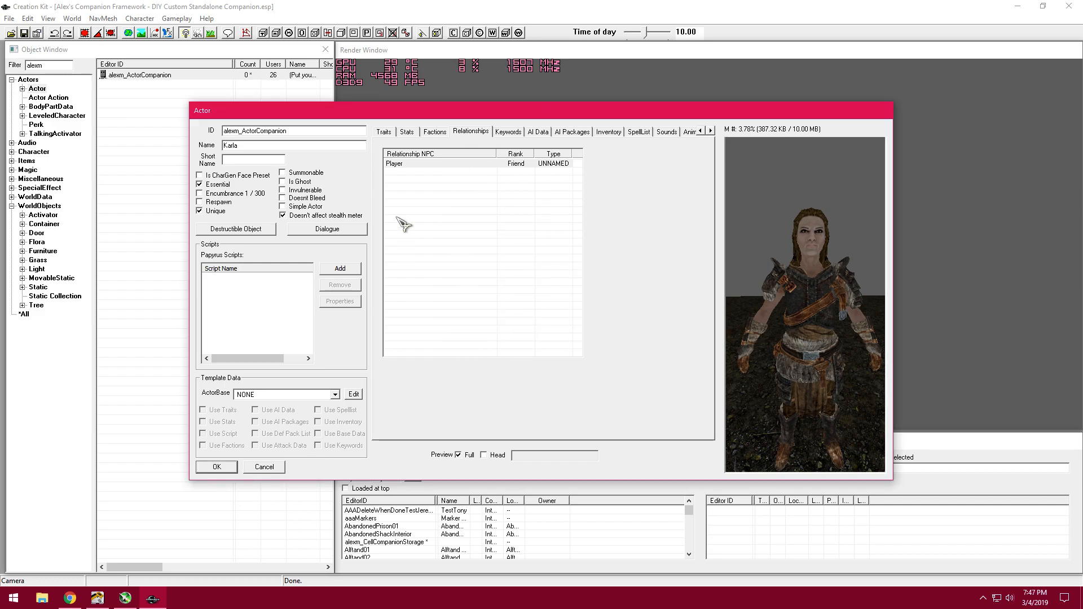
Step: Place the Player relationship record clear of the actor record and check its child NPC choices, keeping Player
left_click_drag(553, 114, 612, 285)
left_click_drag(527, 216, 477, 109)
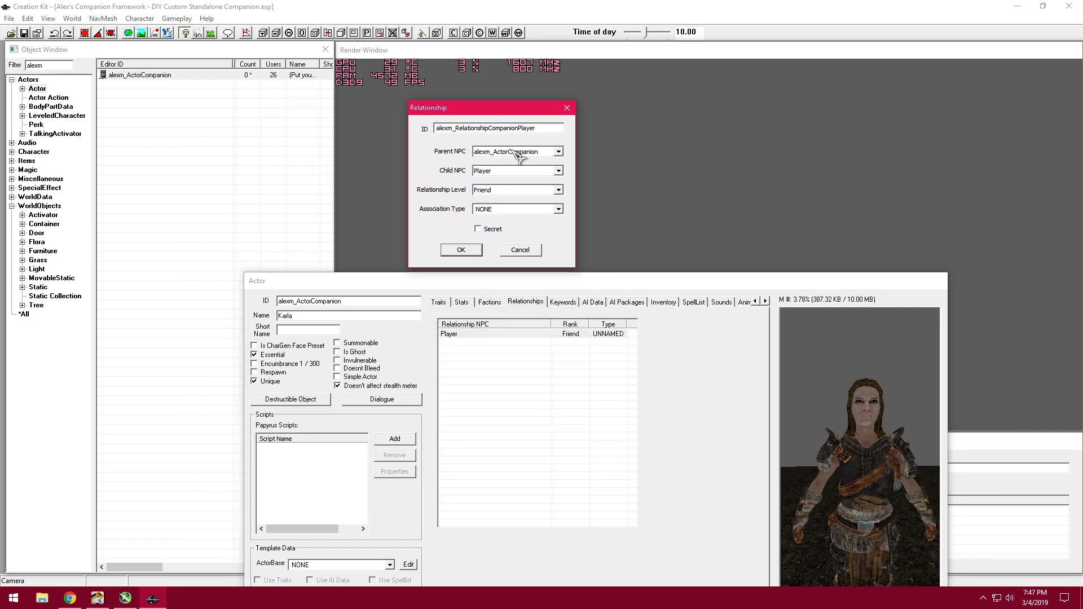
left_click(666, 320)
left_click(500, 171)
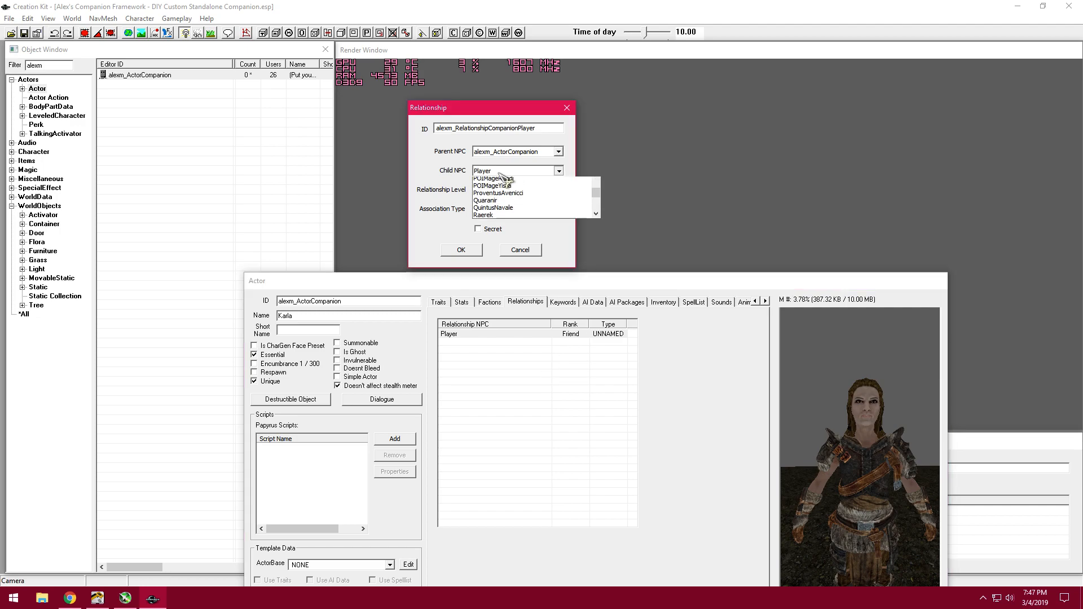
left_click(505, 180)
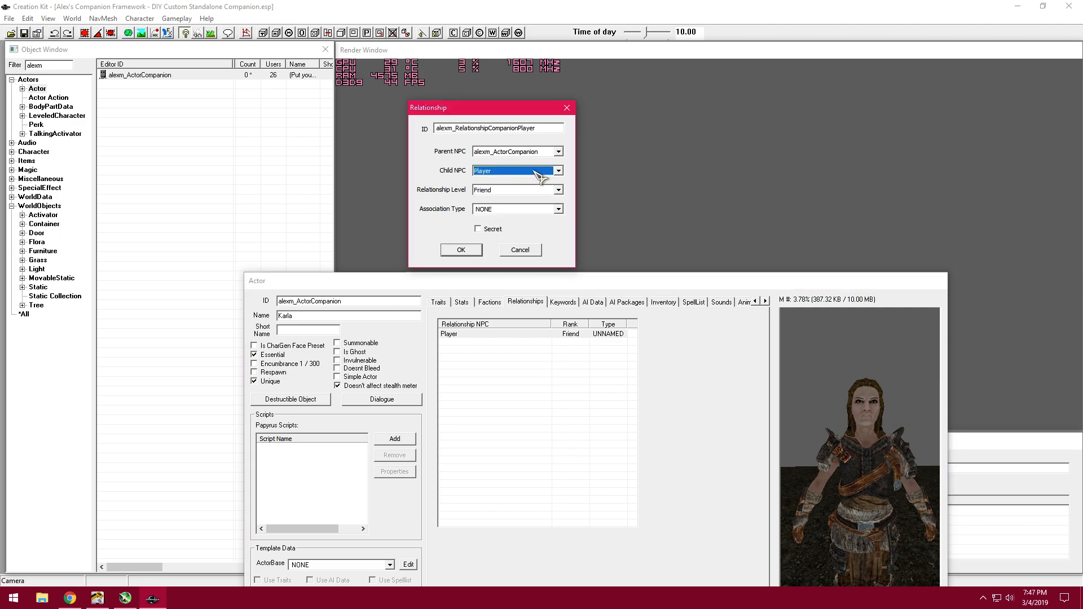
left_click(462, 250)
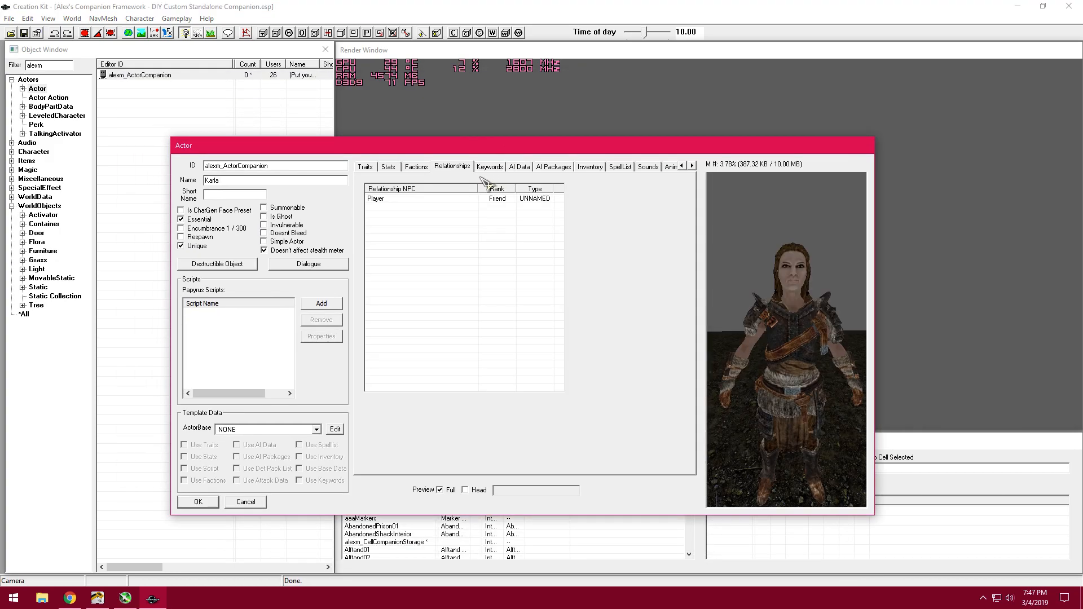
Step: Review the companion's keywords and the aggression and mood options in the AI data, keeping Aggressive and Neutral
left_click(489, 167)
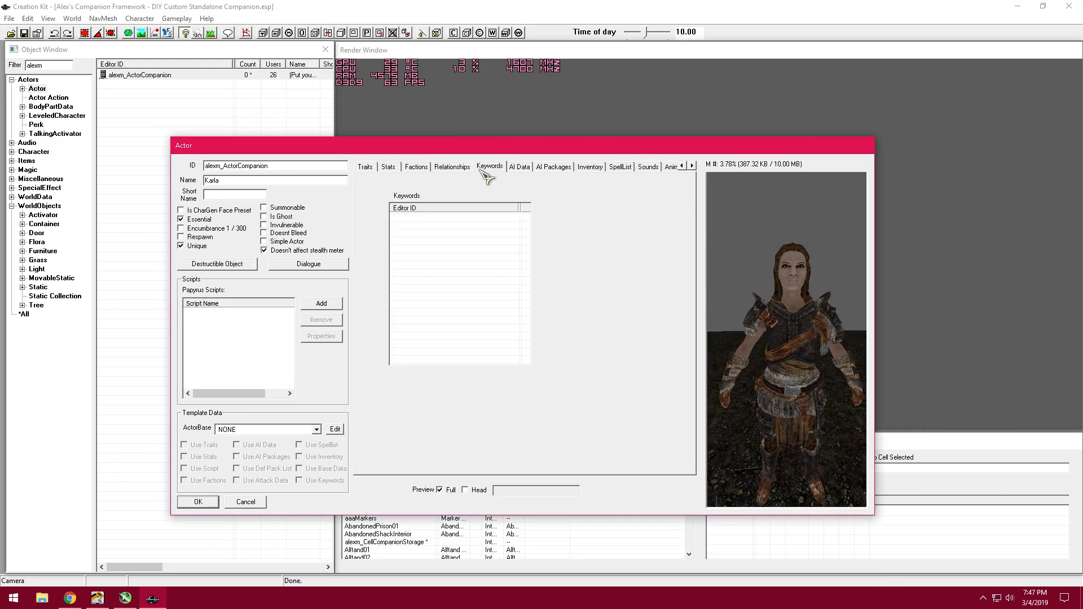
left_click(522, 167)
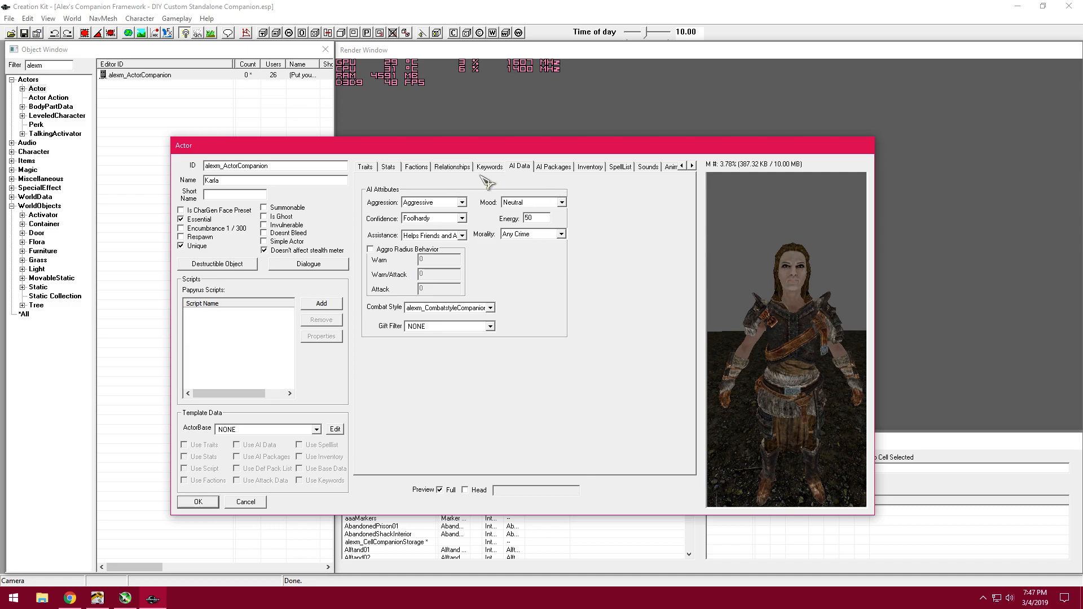
left_click(456, 204)
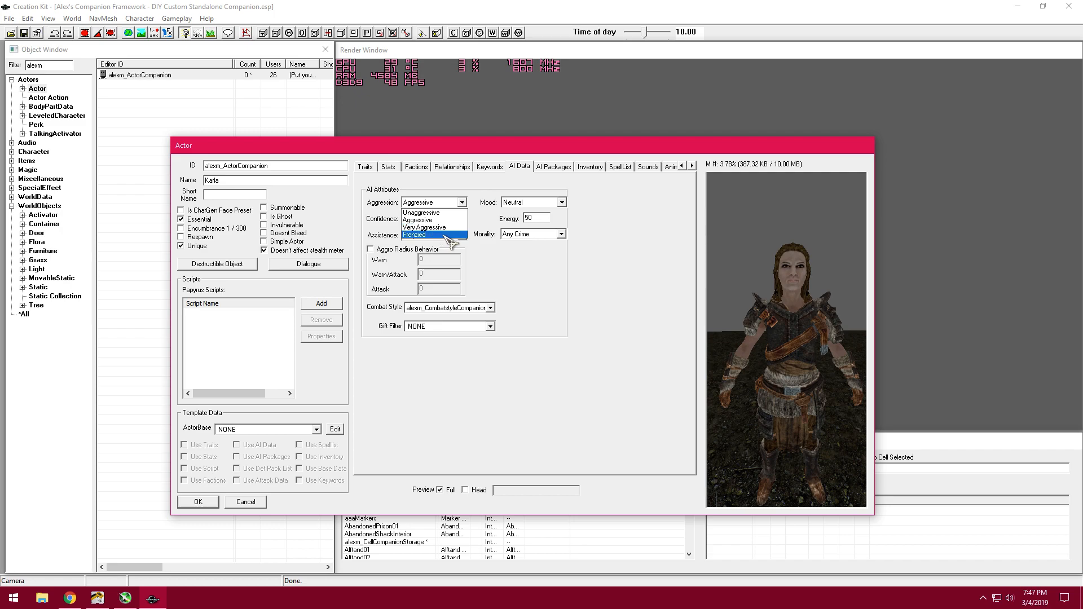
left_click(450, 220)
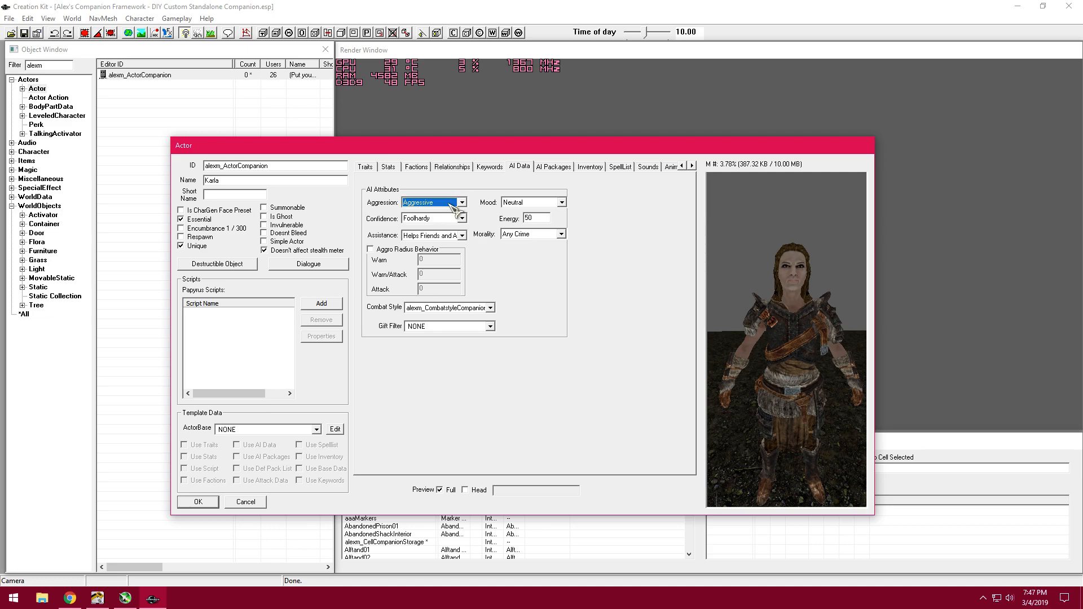
left_click(536, 205)
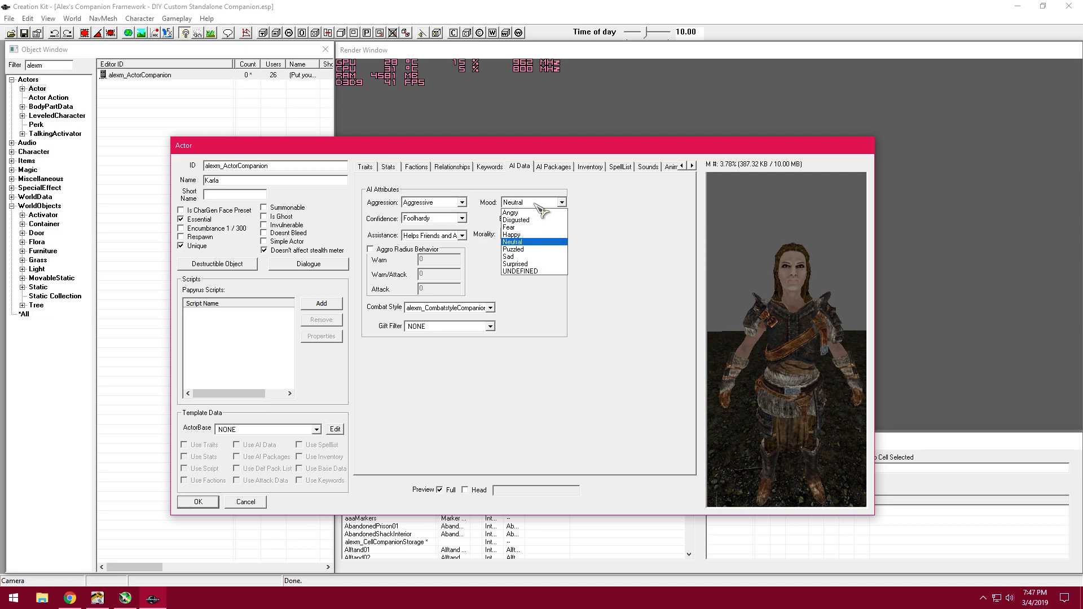
left_click(551, 205)
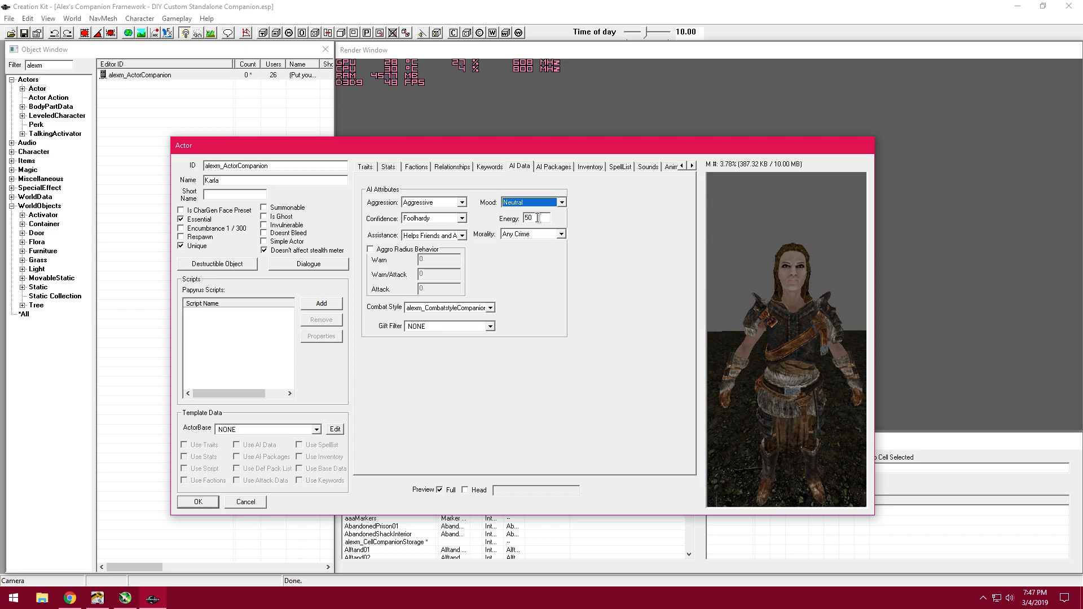
Step: Check the morality options in the companion's AI data, keeping Any Crime
left_click(549, 234)
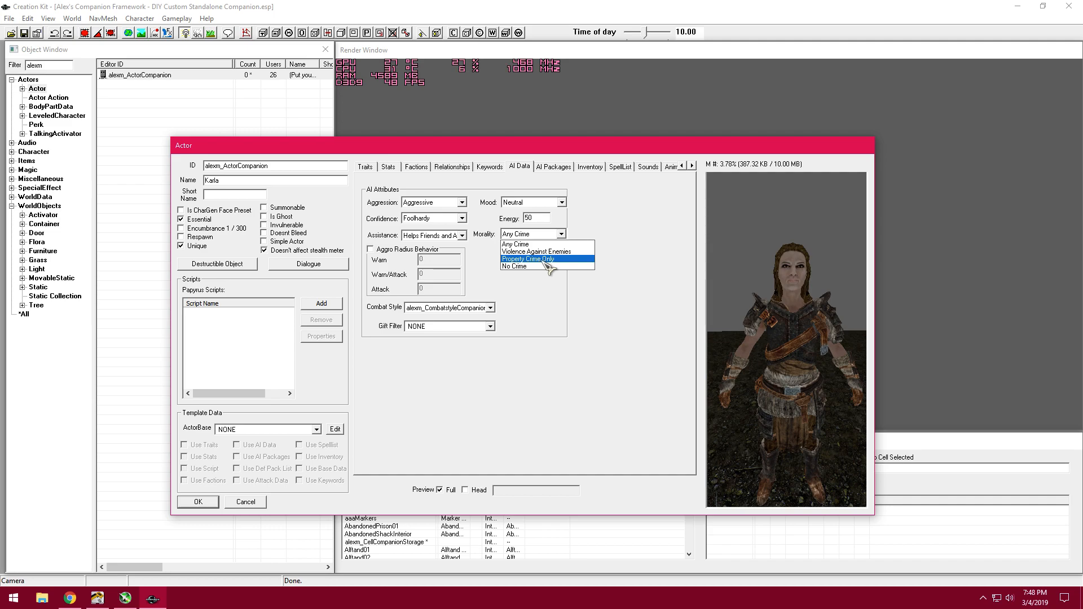
left_click(545, 244)
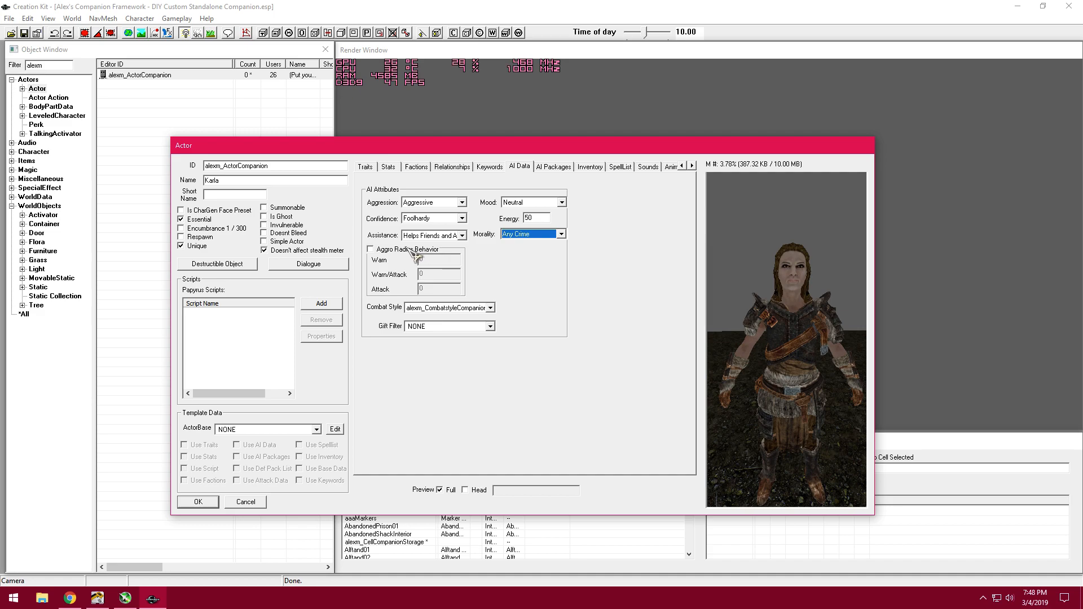
left_click(719, 284)
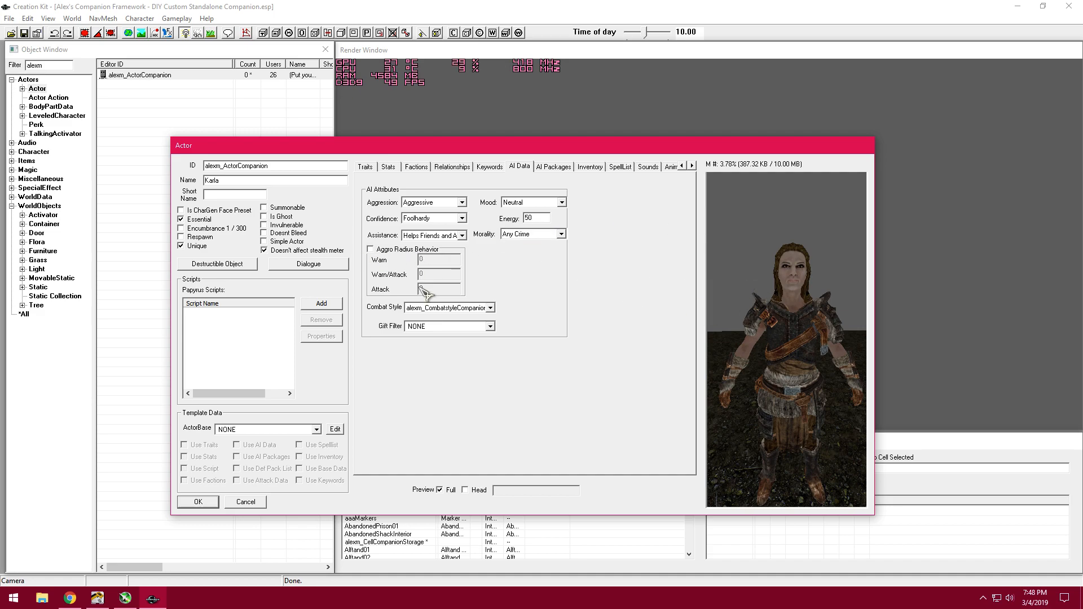
Step: Recheck the aggression options and view the assistance options, keeping Aggressive and Helps Friends and Allies
left_click(446, 203)
left_click(428, 220)
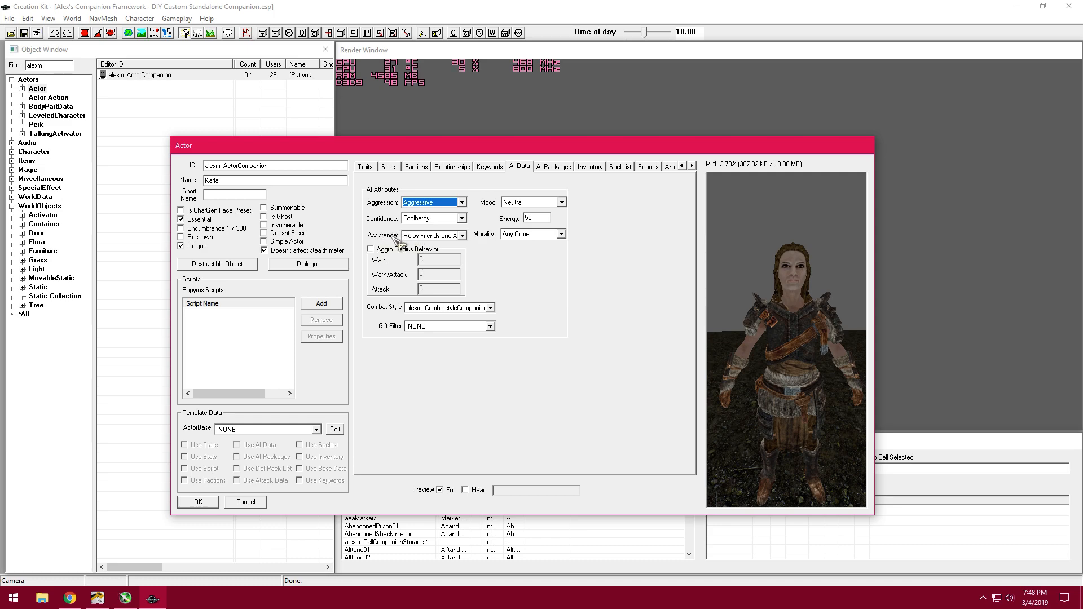
left_click(436, 236)
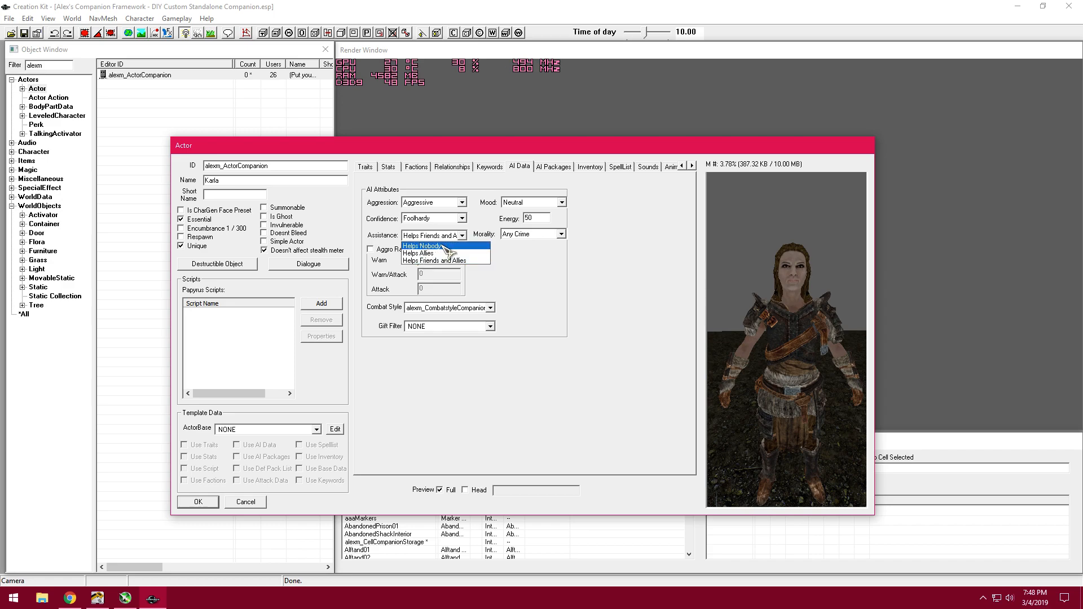
left_click(447, 238)
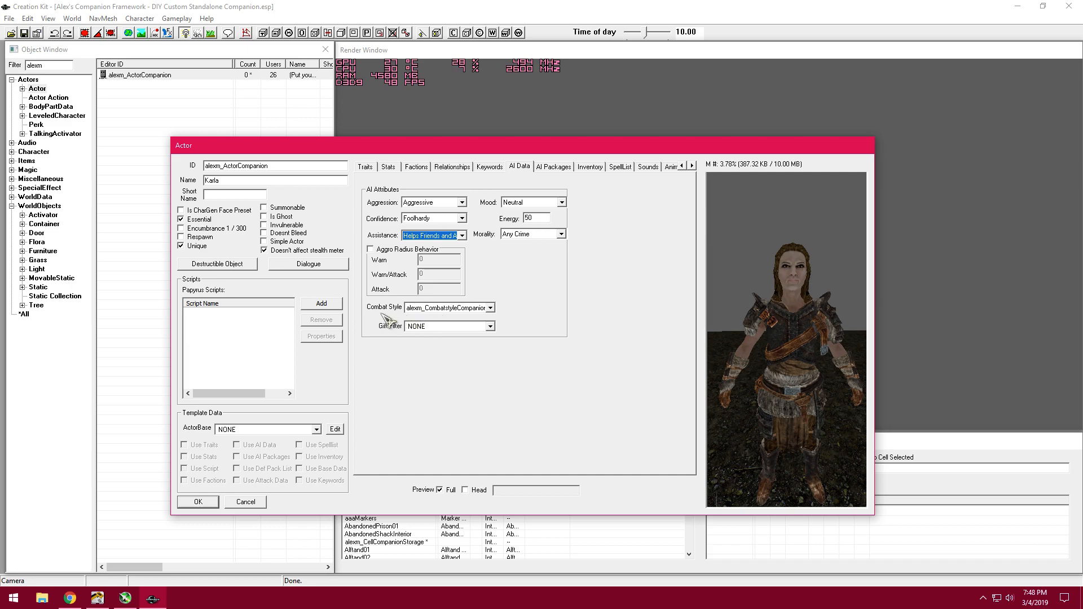
Step: Browse the combat styles, keeping alexm_CombatstyleCompanion, and open the companion's AI packages
left_click(457, 308)
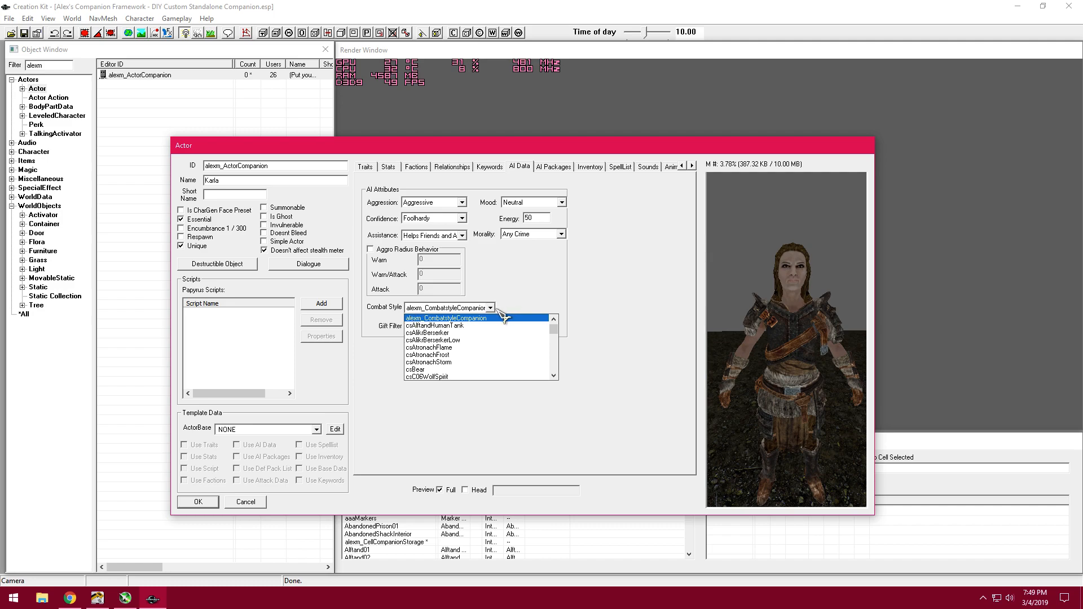
left_click(487, 319)
left_click(562, 168)
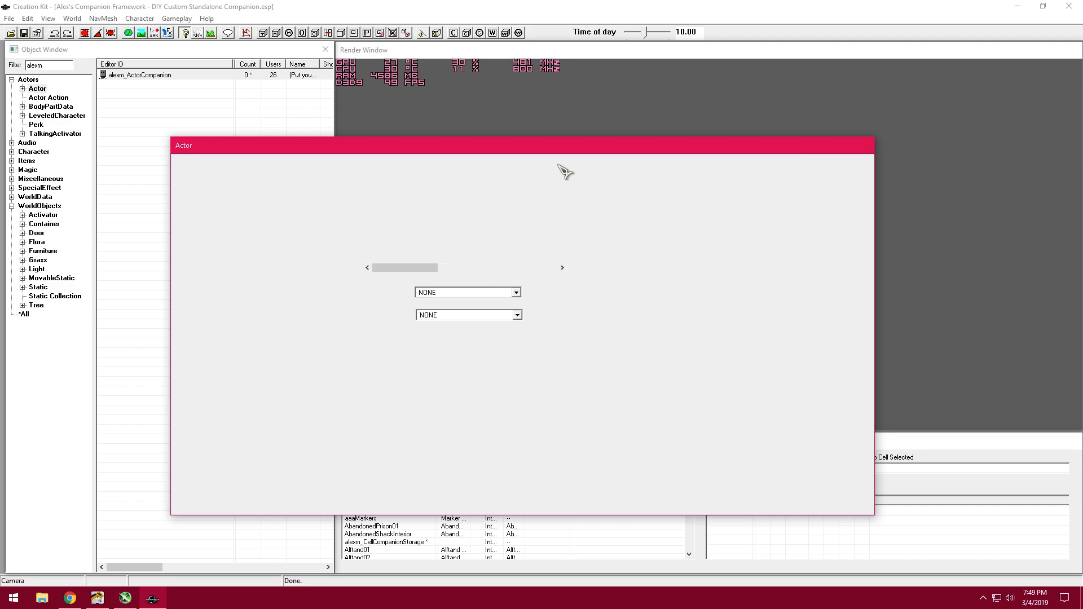
Step: Widen the EditorID column of the AI package list and open the alexm_PackageCompanionFollow package
left_click_drag(421, 202, 491, 202)
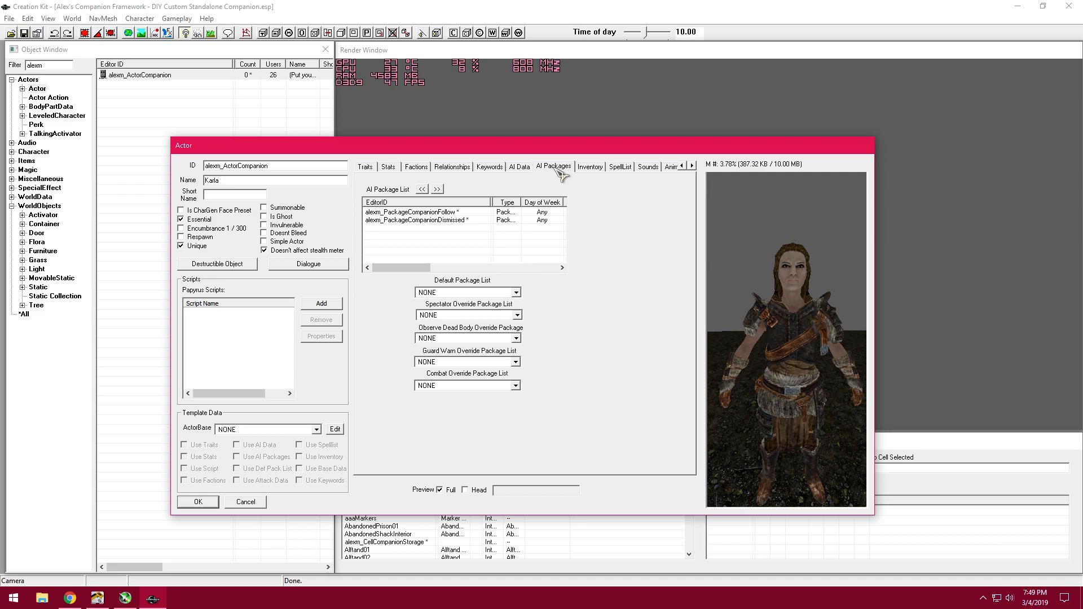
left_click(455, 213)
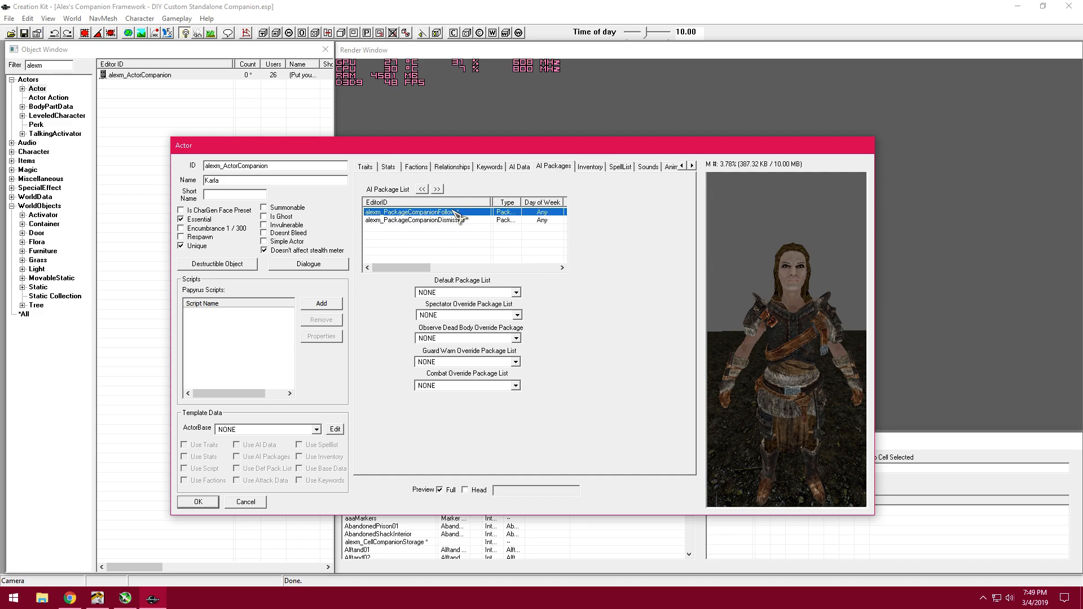
left_click(448, 221)
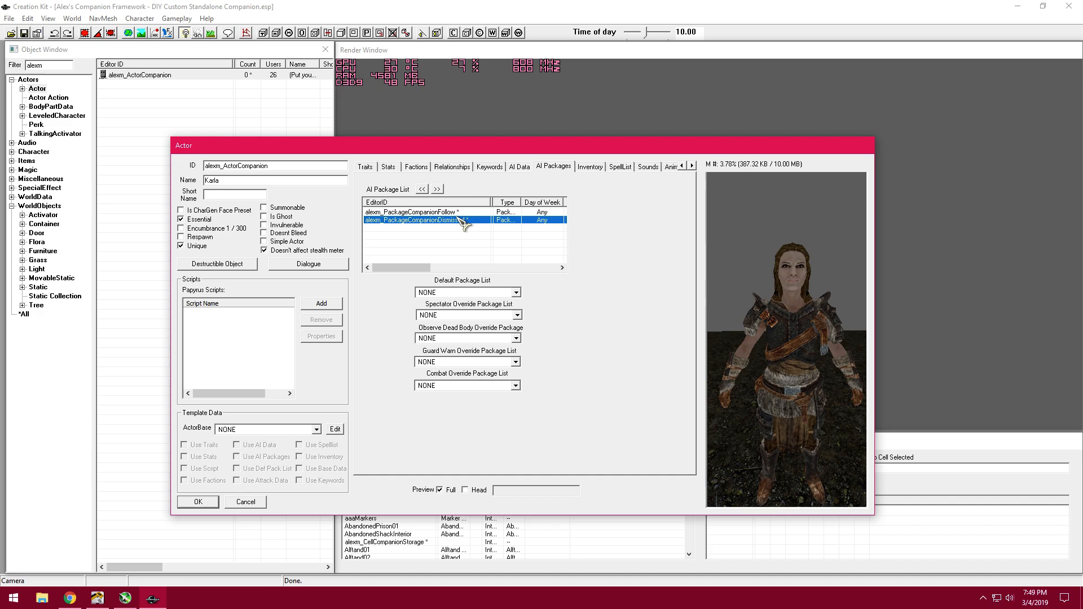
left_click(455, 213)
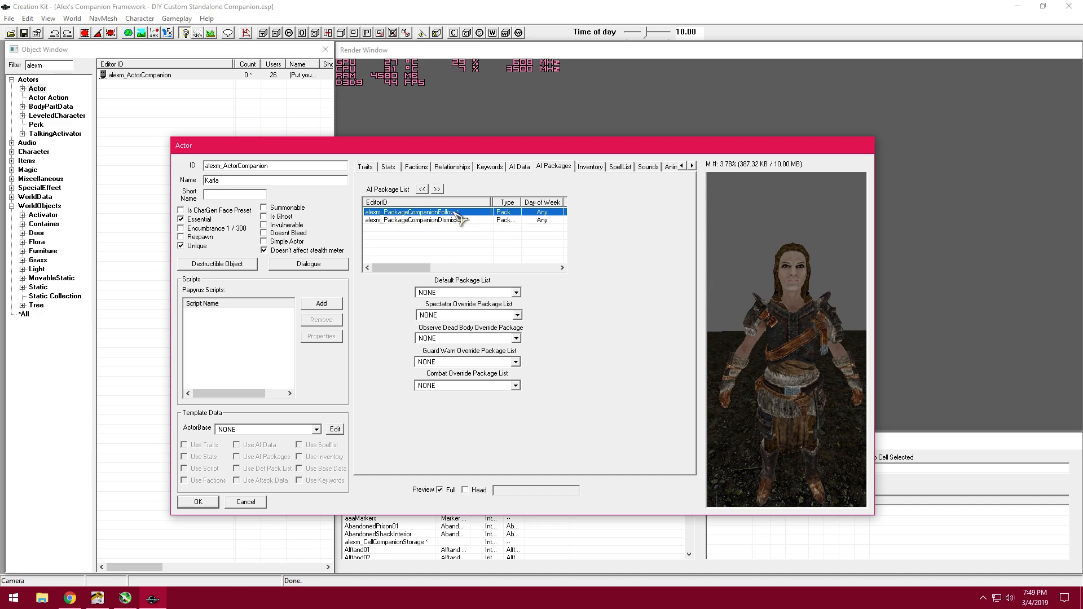
double_click(457, 215)
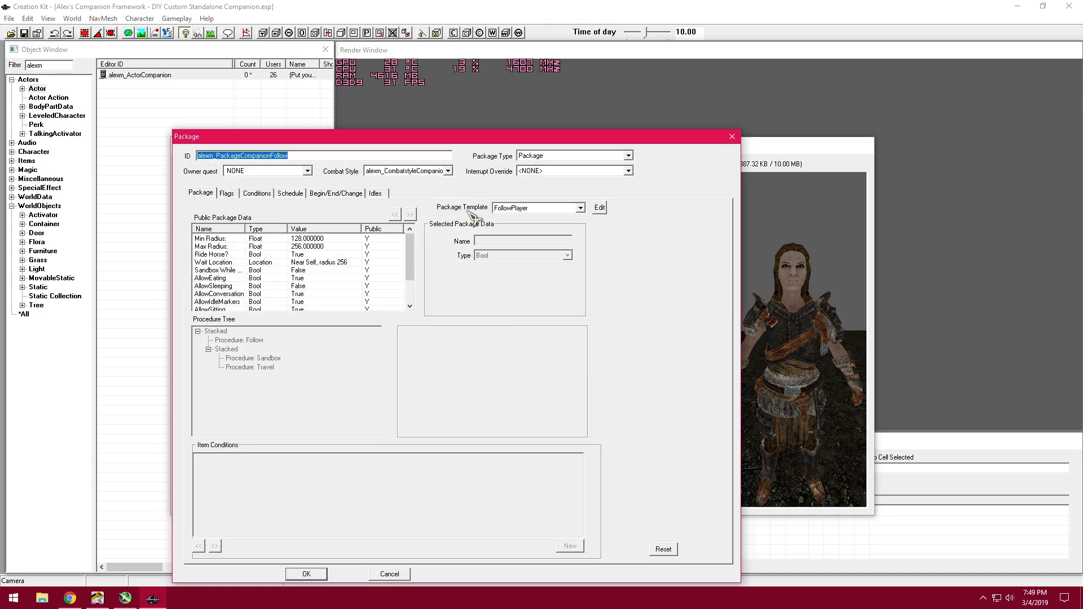
left_click_drag(395, 140, 425, 92)
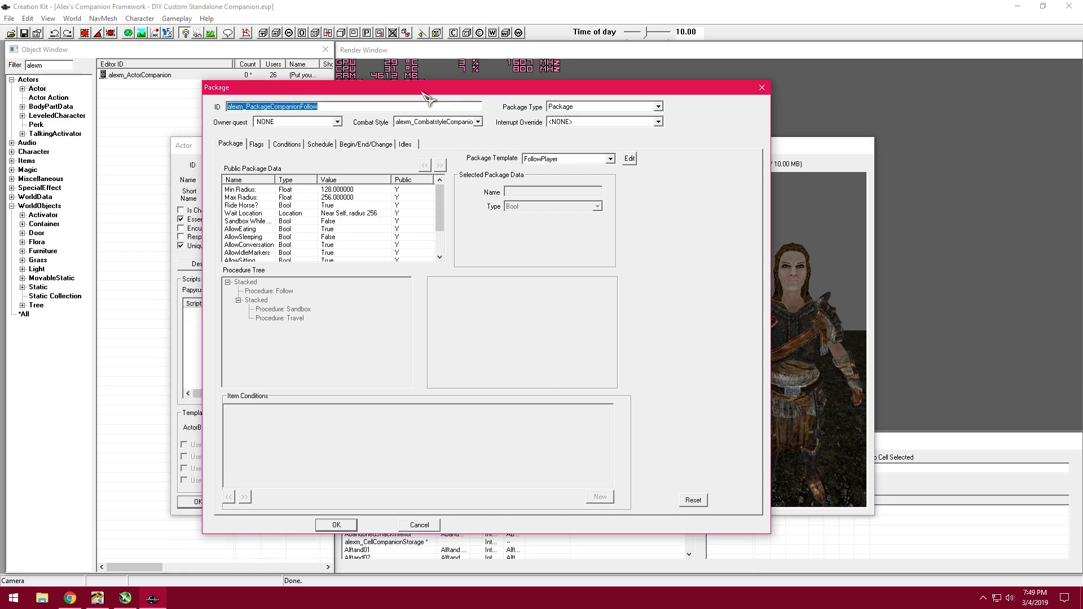
Step: Review the follow package's public data, including radius, horse riding, wait location and sandbox options, and its package template
left_click(296, 198)
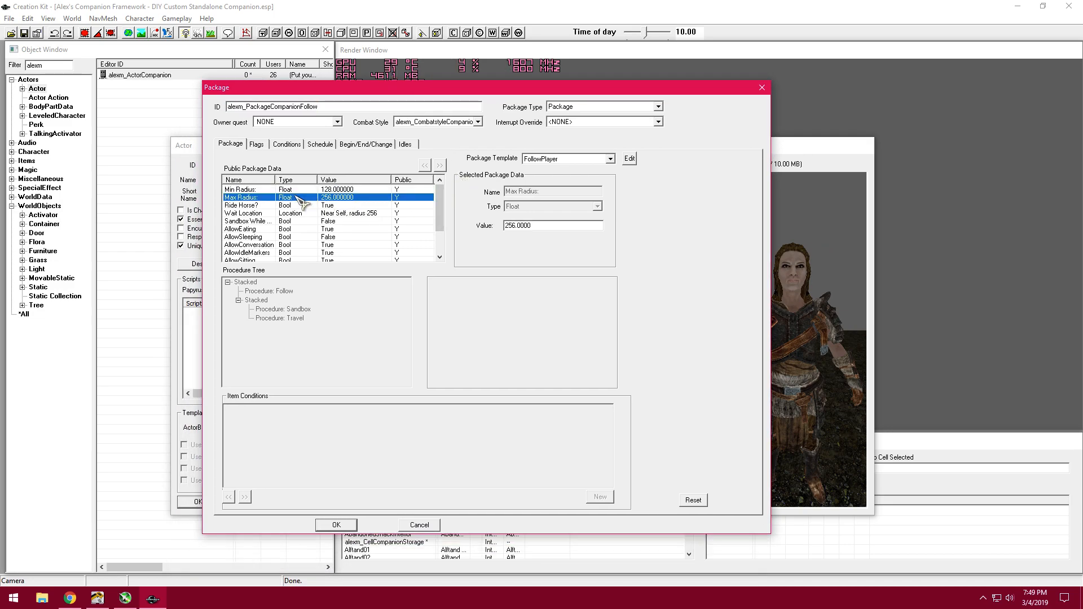
left_click(298, 206)
left_click(297, 213)
left_click(298, 222)
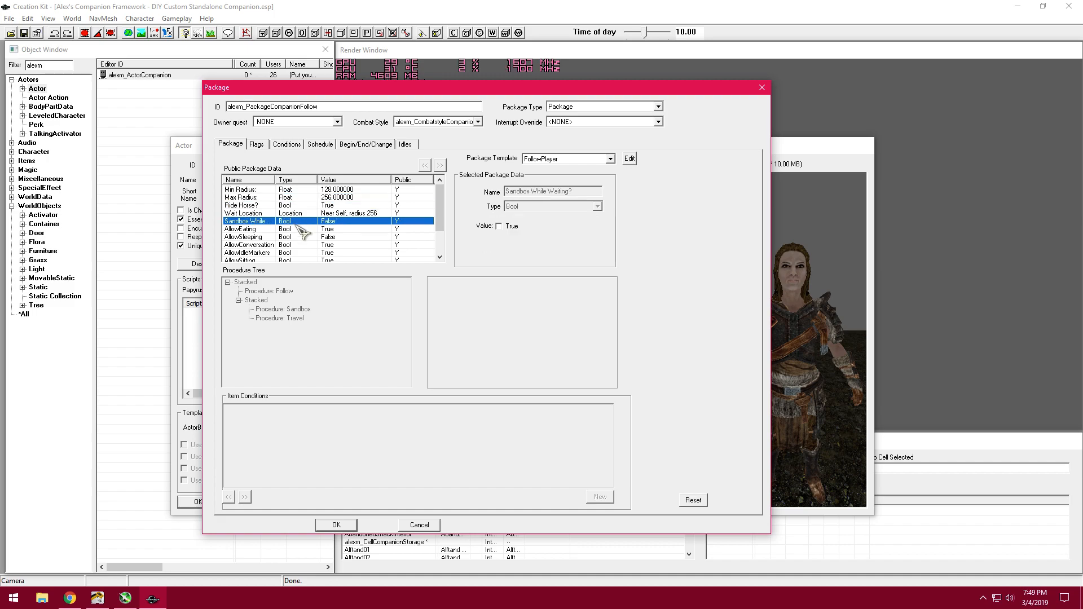
left_click(298, 229)
left_click(300, 237)
left_click(301, 245)
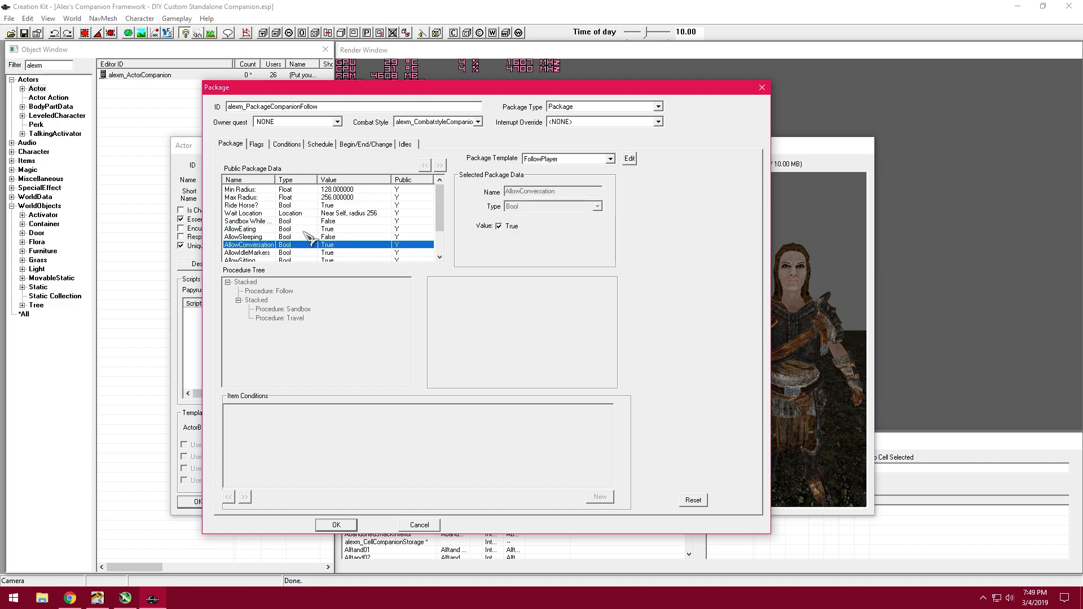
left_click(315, 190)
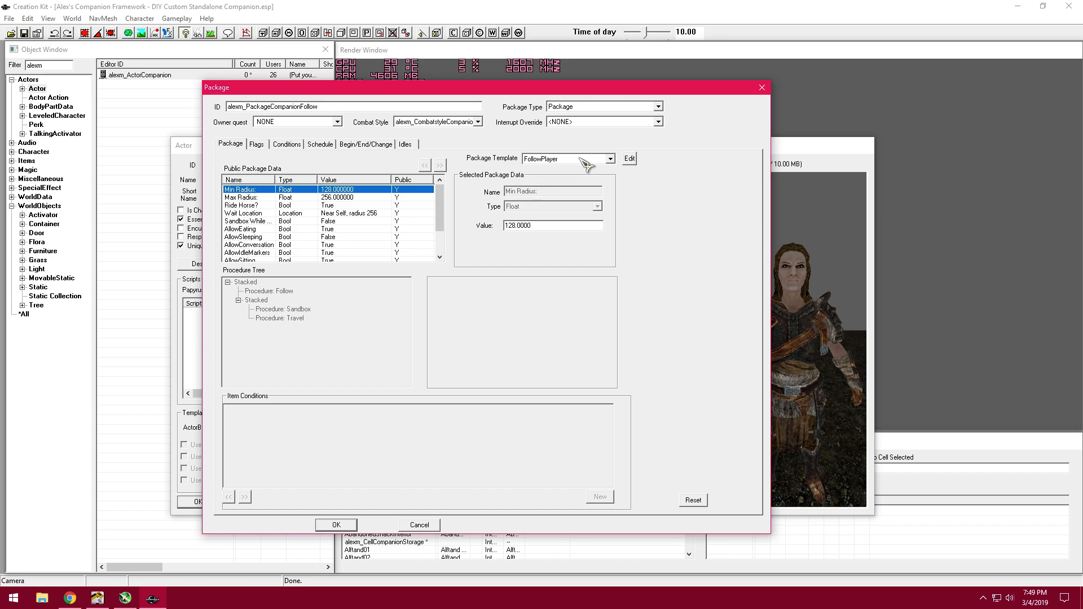
left_click(581, 162)
left_click(587, 164)
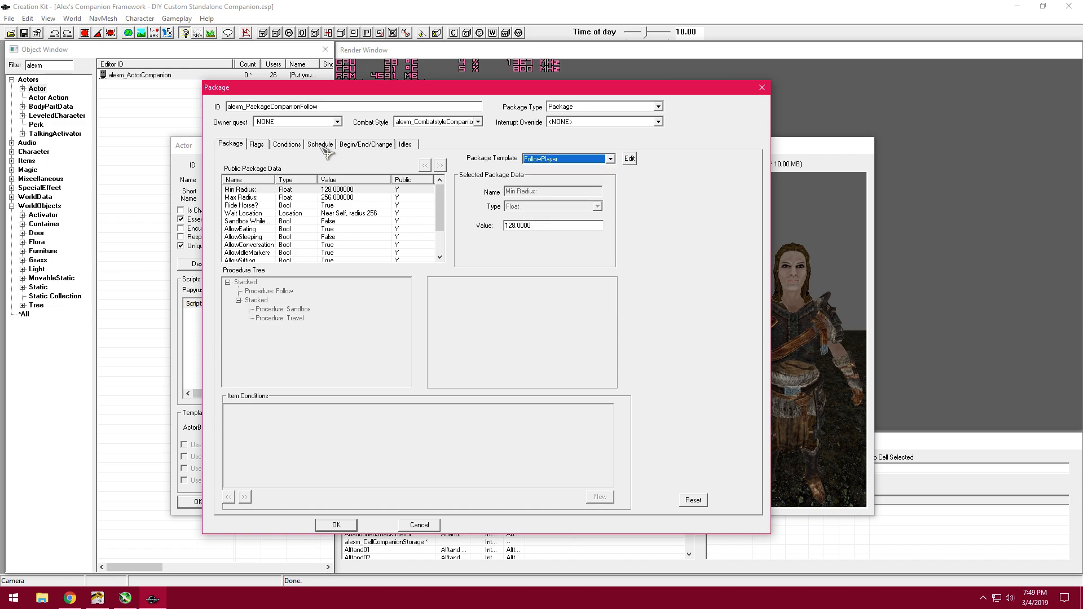
Step: Examine the follow package's global and WaitingForPlayer conditions, then close the package without changes
left_click(289, 145)
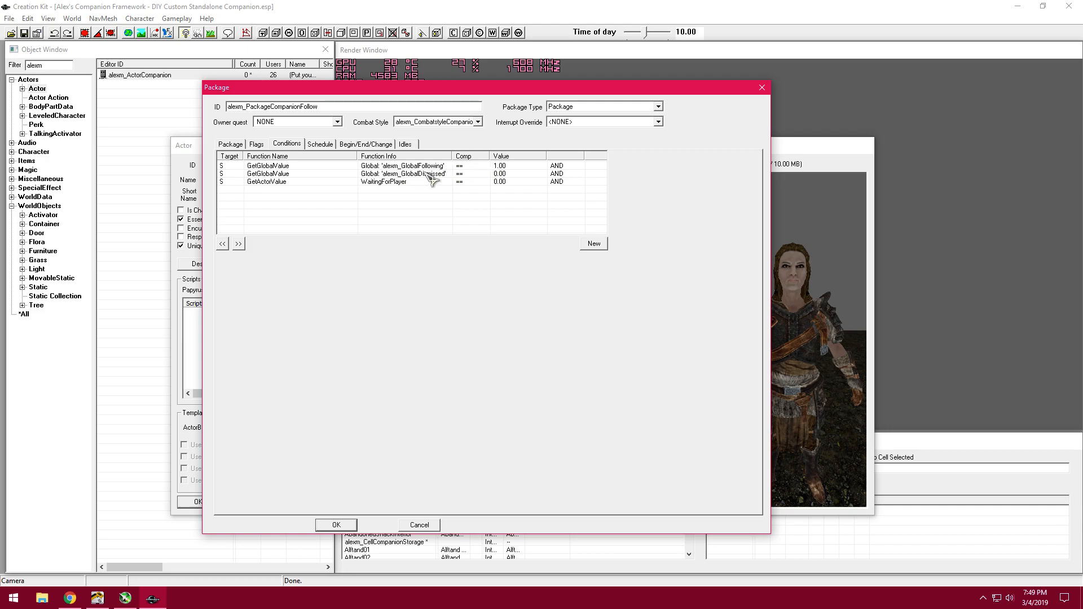
left_click(497, 174)
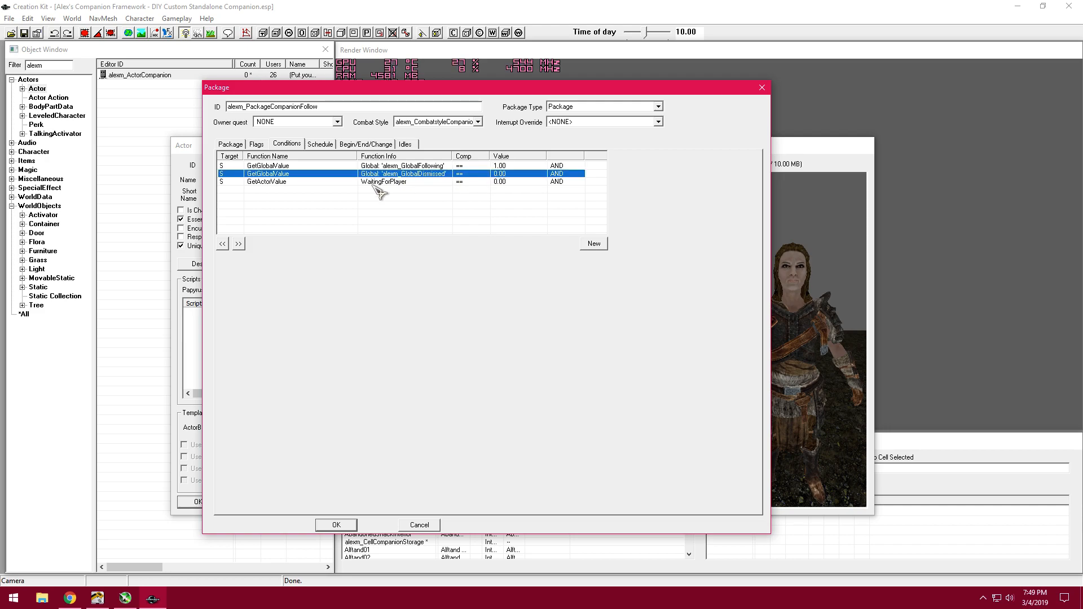
left_click(491, 182)
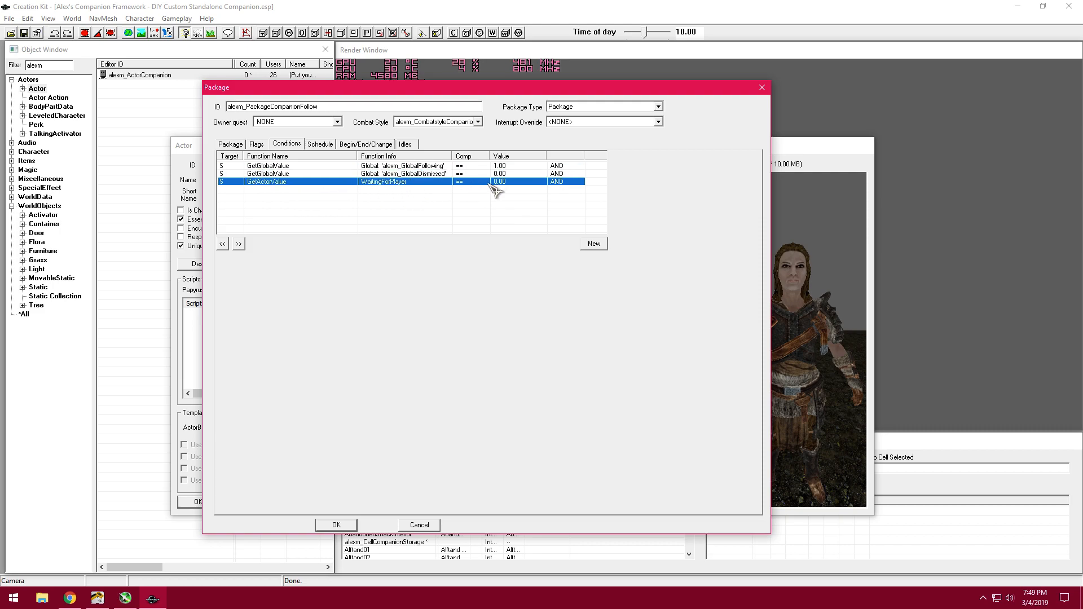
left_click(238, 143)
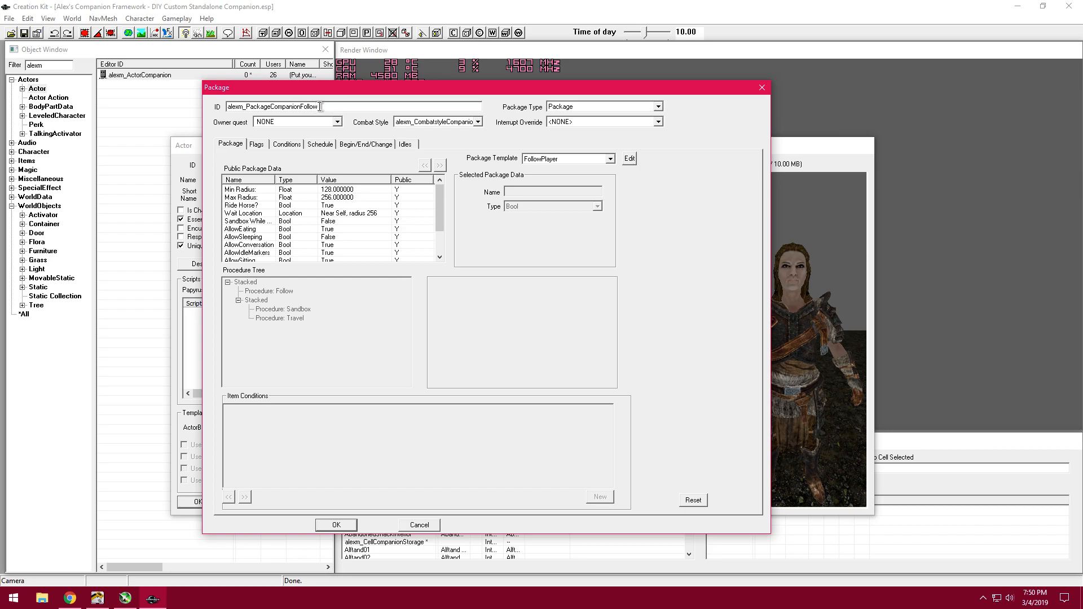
left_click(762, 87)
Step: Open alexm_PackageCompanionDismissed, review its Place to Travel data and its two global conditions, and close it without changes
double_click(454, 213)
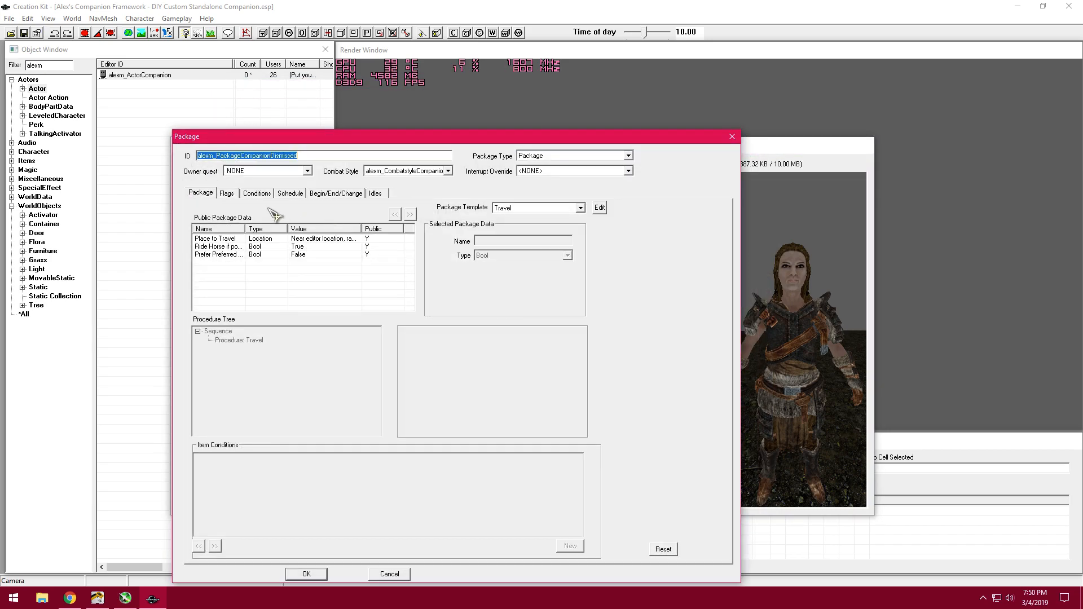
left_click(226, 240)
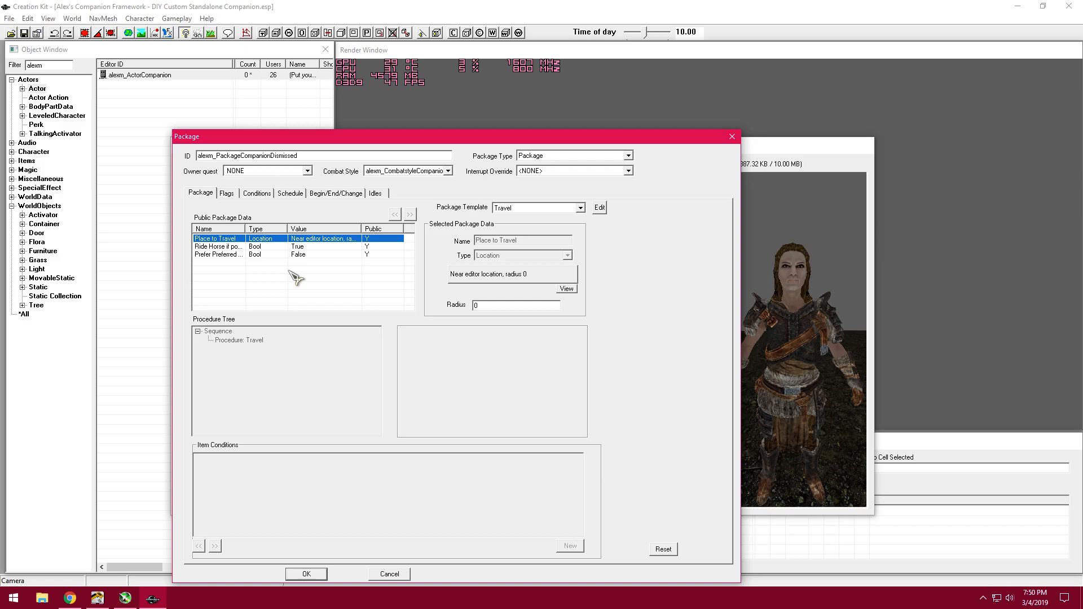
left_click(269, 192)
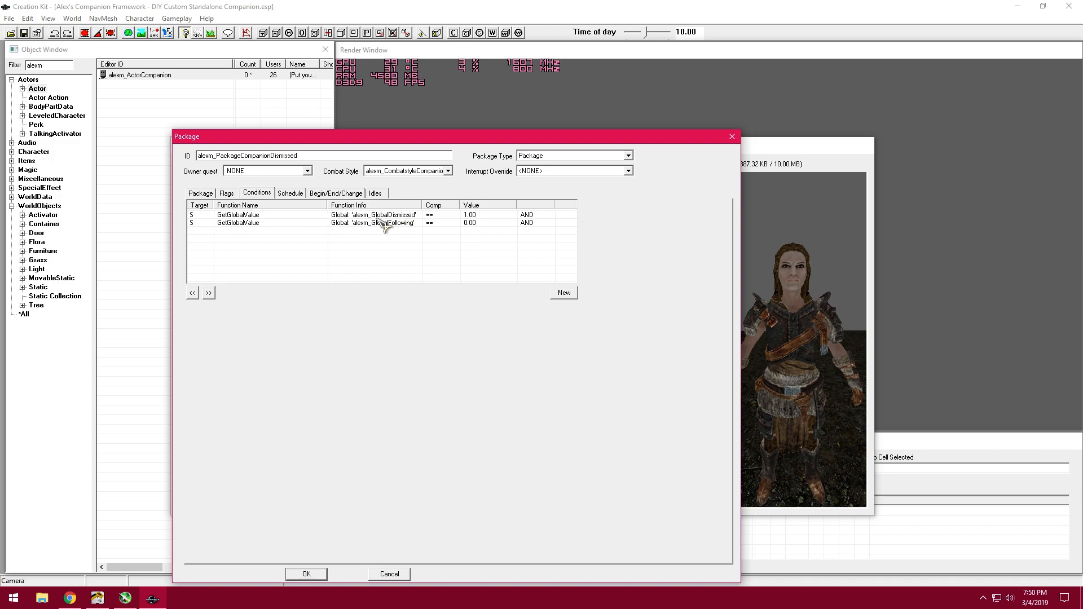
left_click(475, 217)
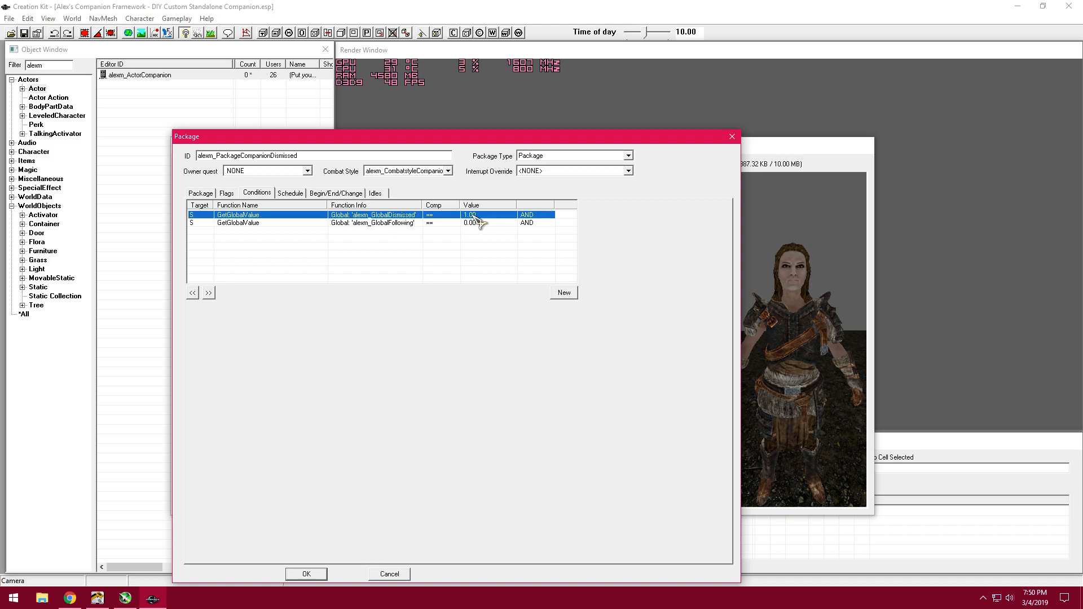
left_click(385, 223)
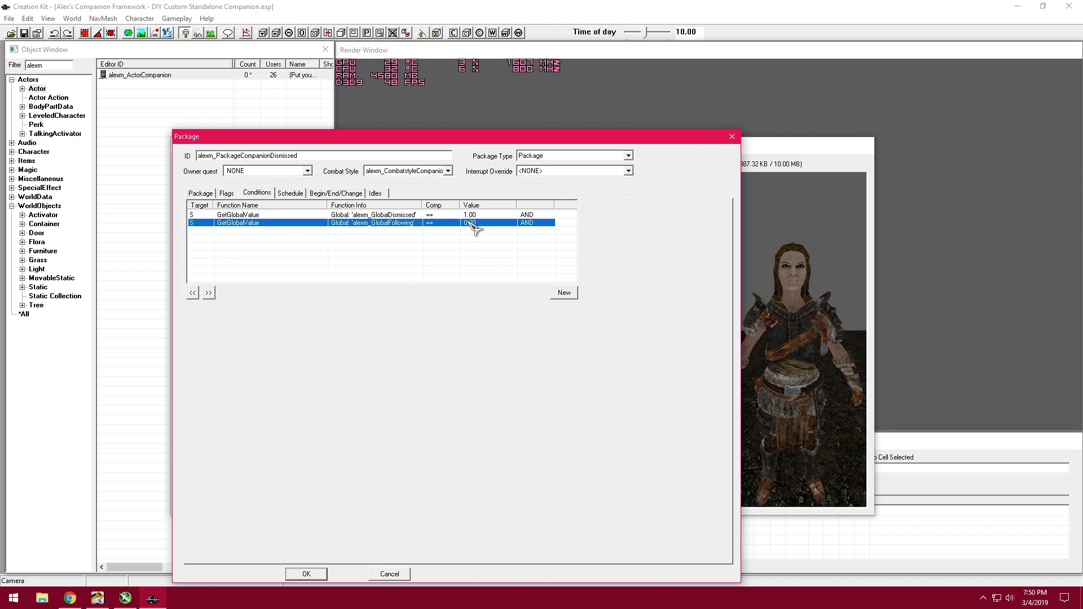
left_click(732, 137)
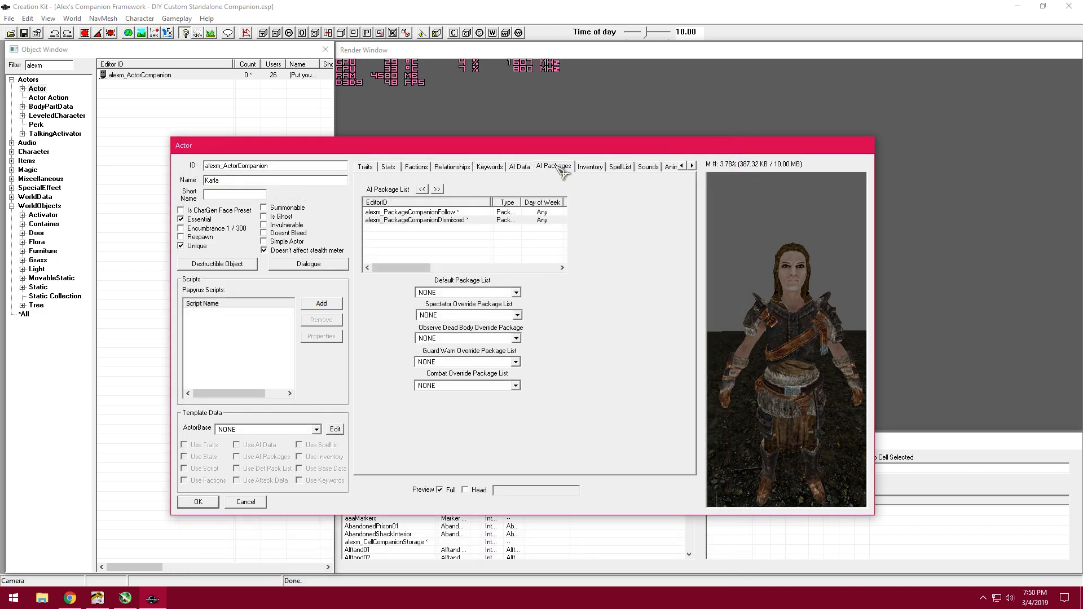
Step: Open the companion's inventory, browse the default outfits while keeping the iron banded outfit without helmet, and inspect it in the preview
left_click(601, 167)
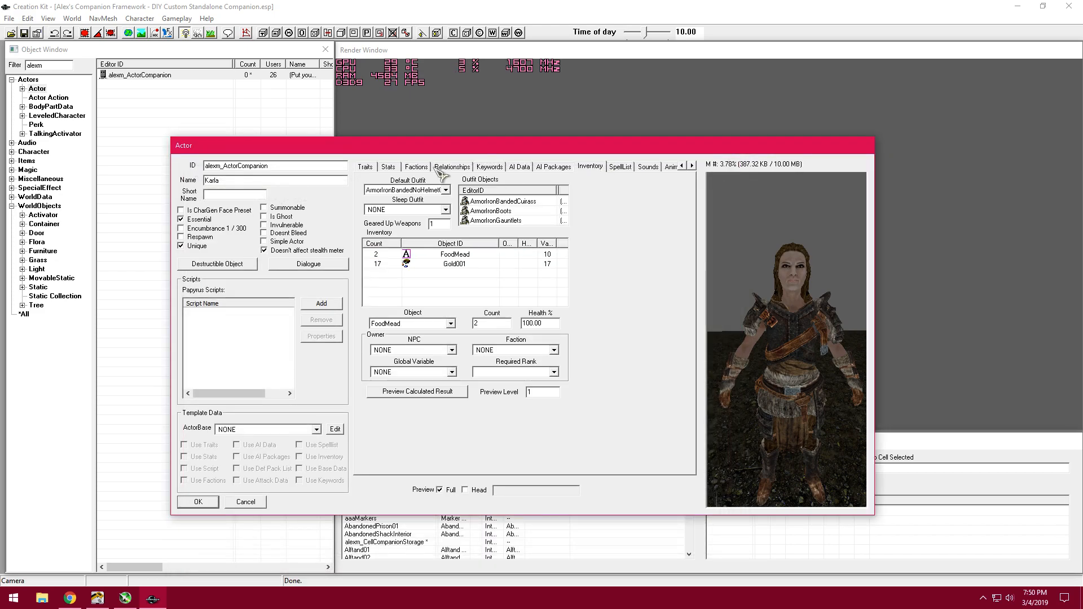
left_click(399, 192)
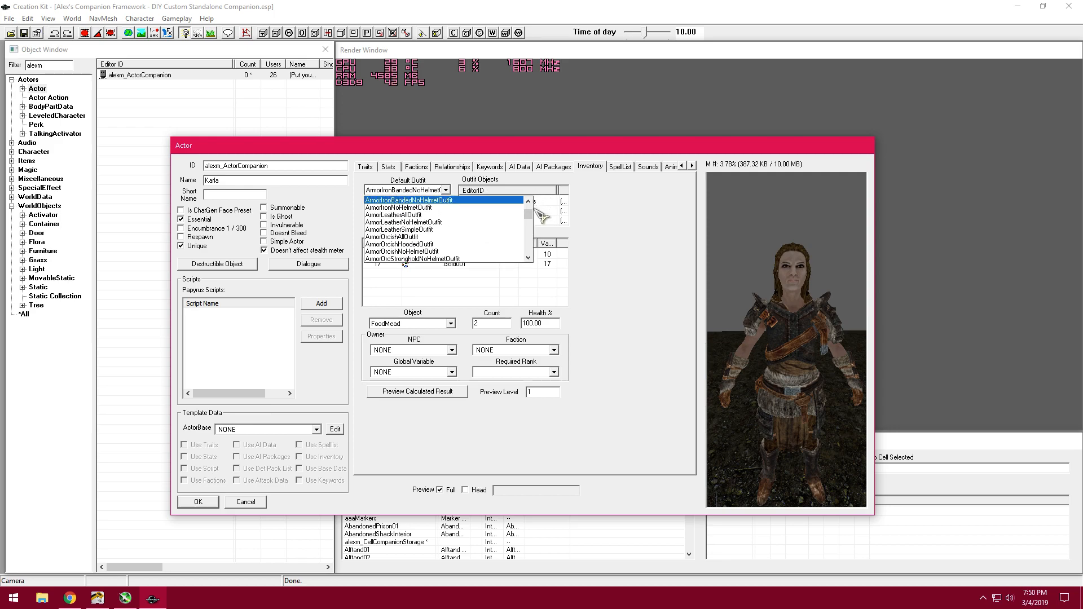
left_click_drag(530, 213, 533, 203)
left_click(429, 192)
left_click_drag(771, 329, 758, 289)
left_click_drag(744, 337, 821, 362)
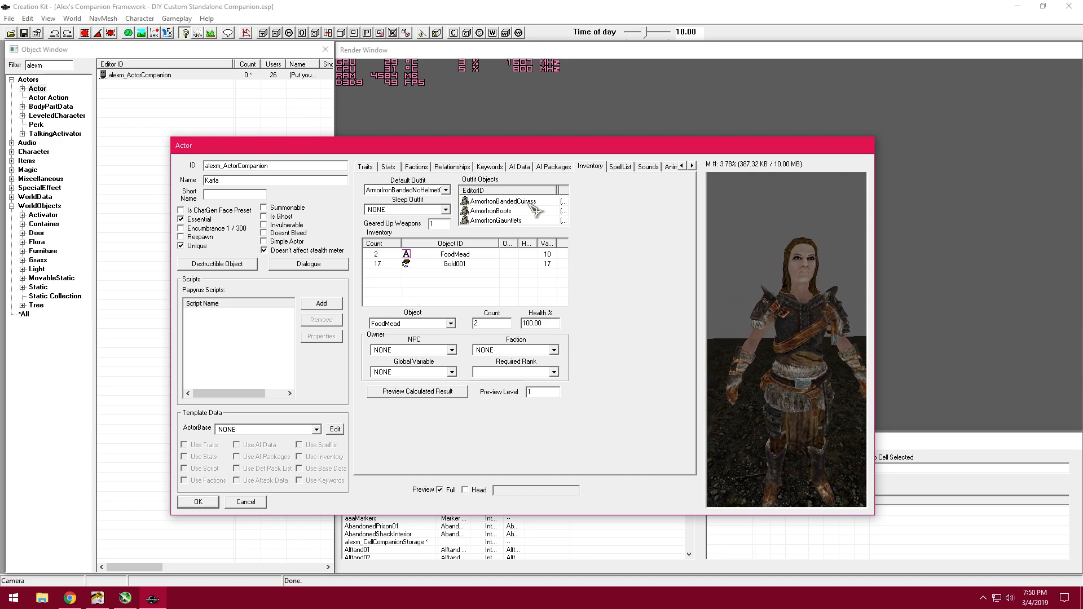
Step: Review the FoodMead and Gold001 entries in the companion's inventory
left_click(459, 254)
left_click(460, 263)
left_click(460, 255)
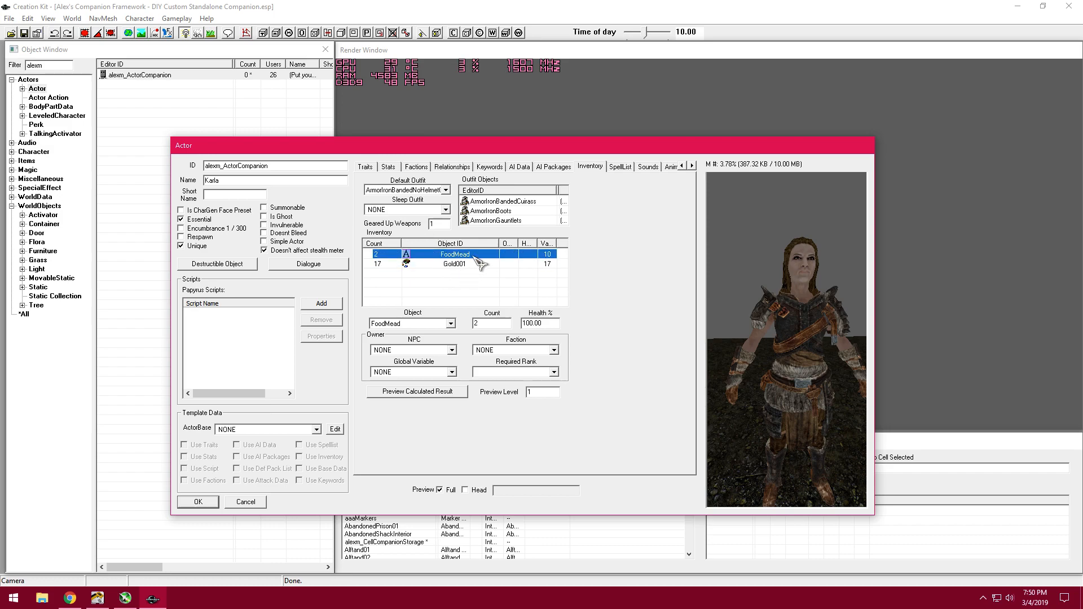
left_click(454, 264)
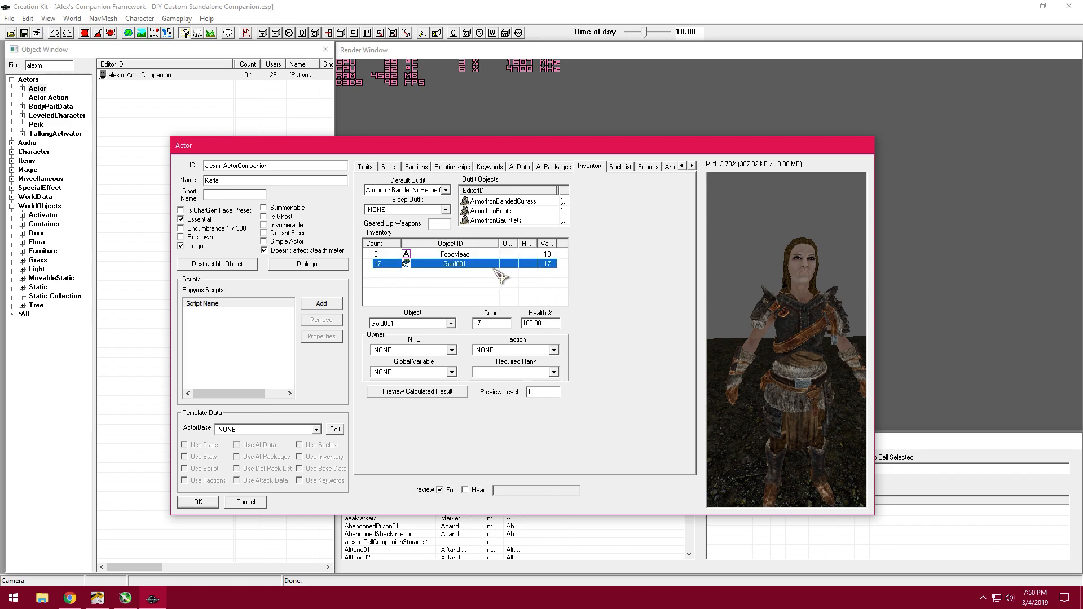
Step: Add a new inventory entry for the companion and set its object to IronSword
right_click(447, 297)
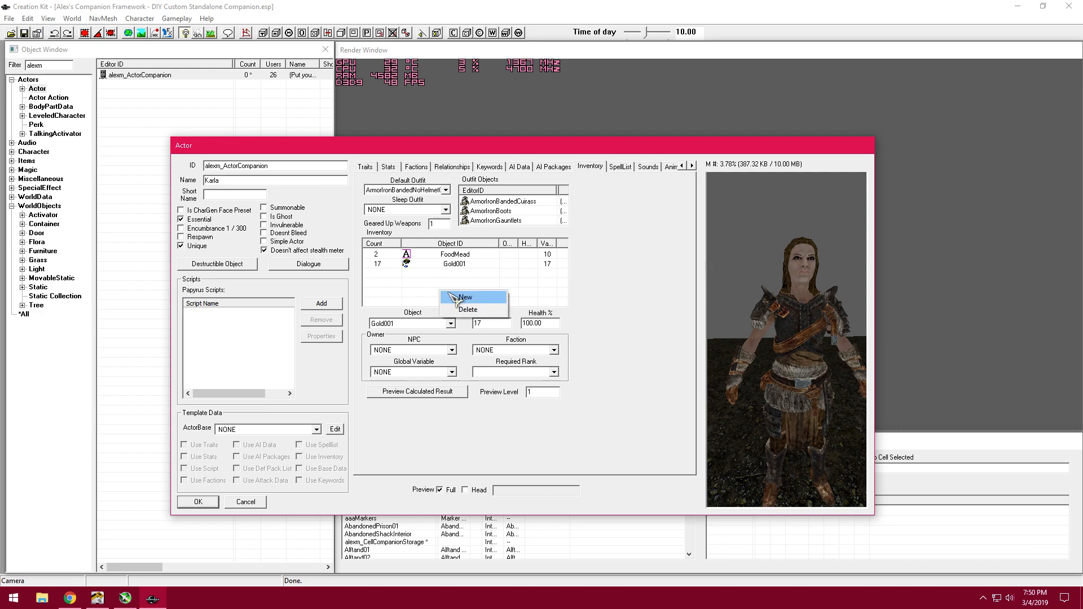
left_click(471, 298)
left_click(417, 325)
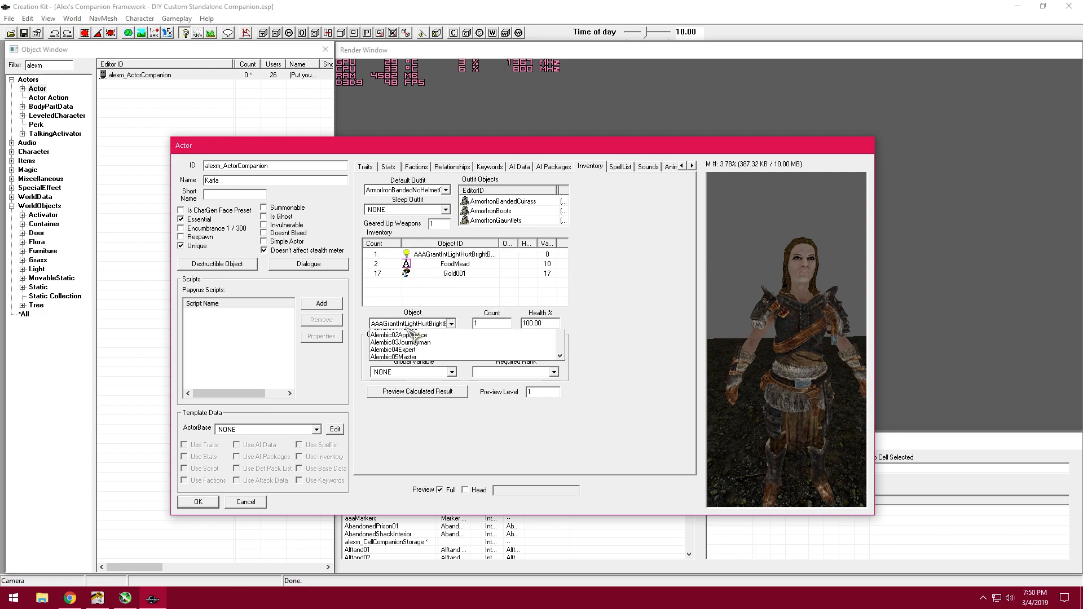
left_click(417, 325)
type("ironsword")
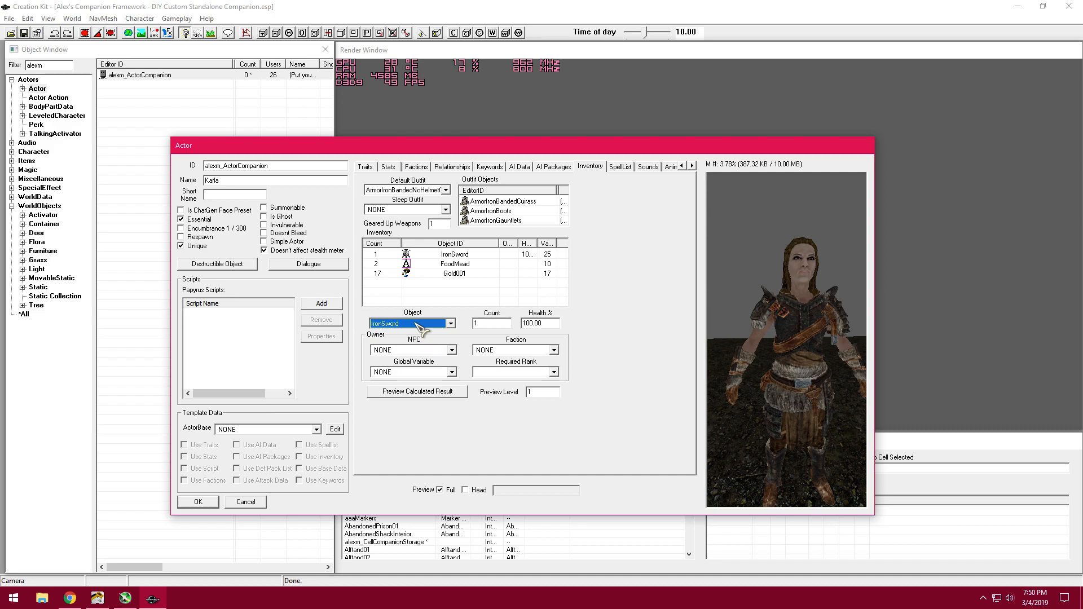
left_click(454, 298)
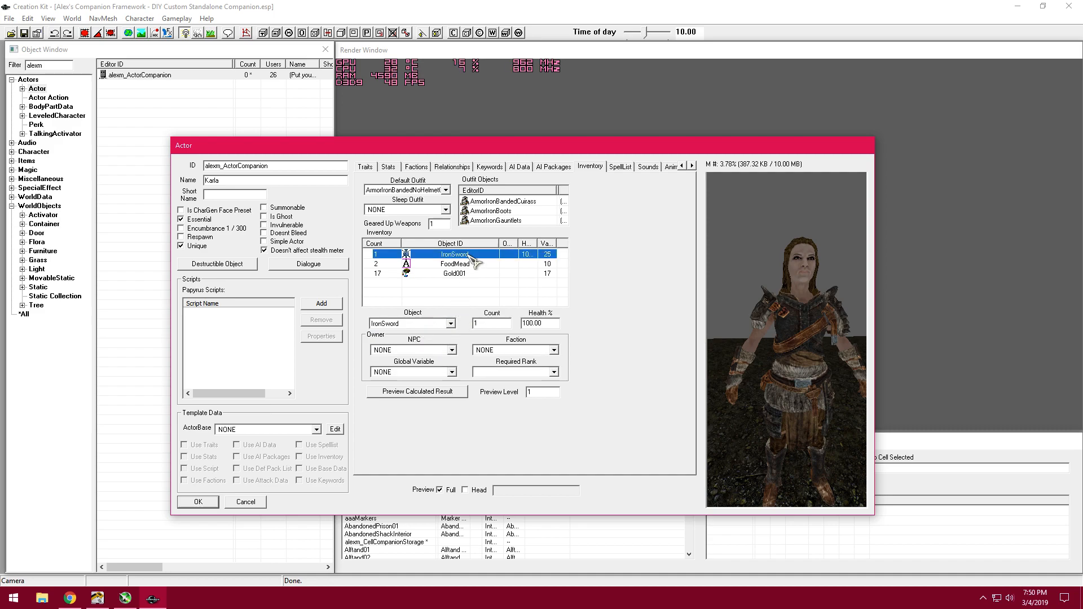
Step: Inspect the companion's outfit and gear in the full-body preview from different distances and angles
left_click(773, 375)
scroll(773, 373, "down", 5)
scroll(772, 373, "up", 5)
scroll(771, 373, "down", 5)
scroll(778, 380, "up", 5)
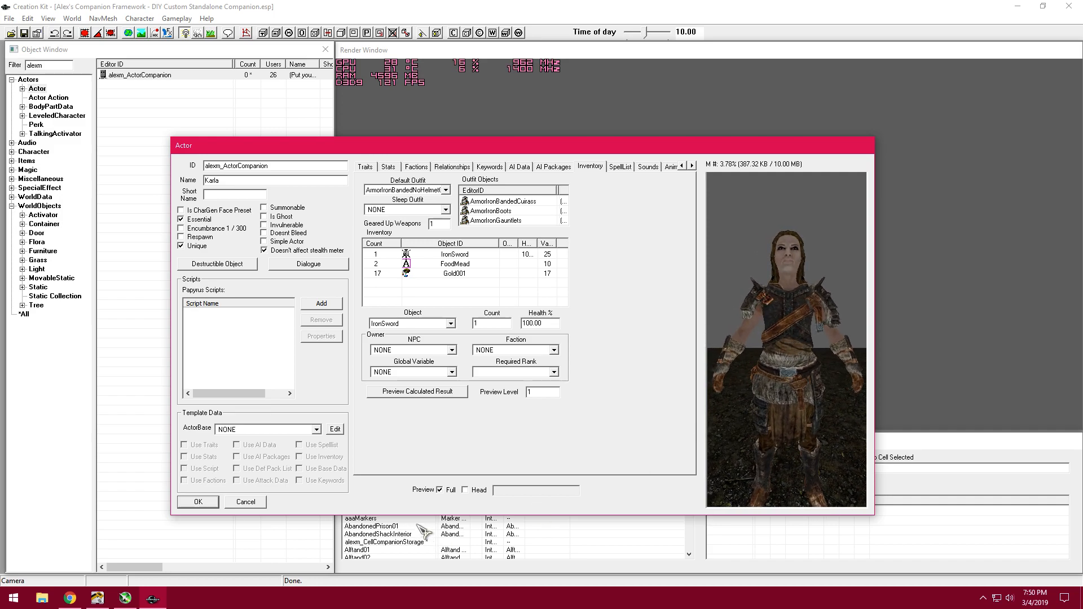
left_click_drag(831, 394, 803, 414)
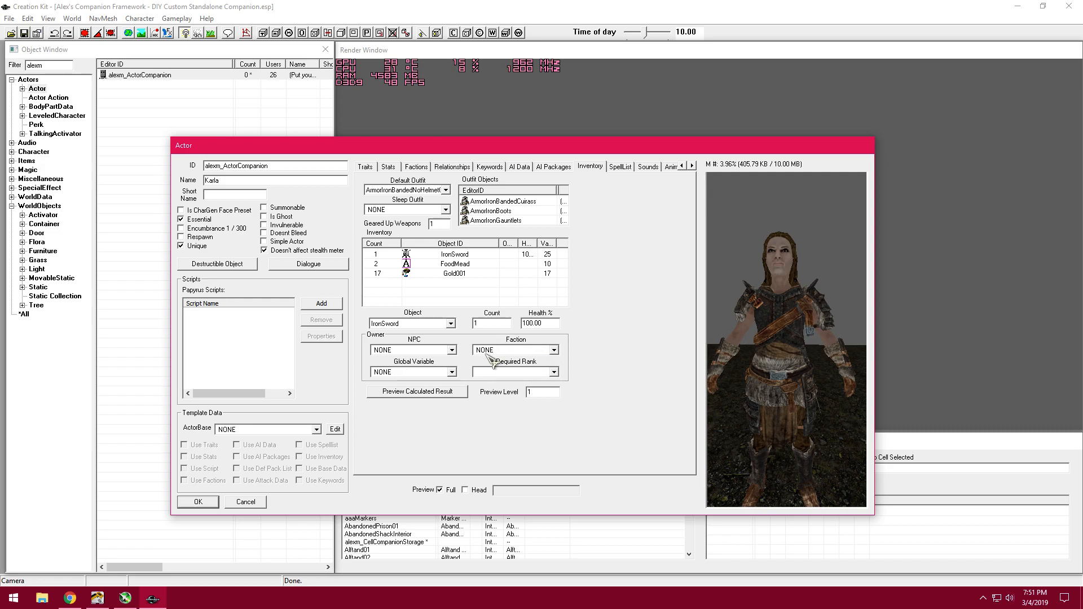
Step: Check the IronSword entry's object and count settings, keeping a count of 1
left_click(440, 255)
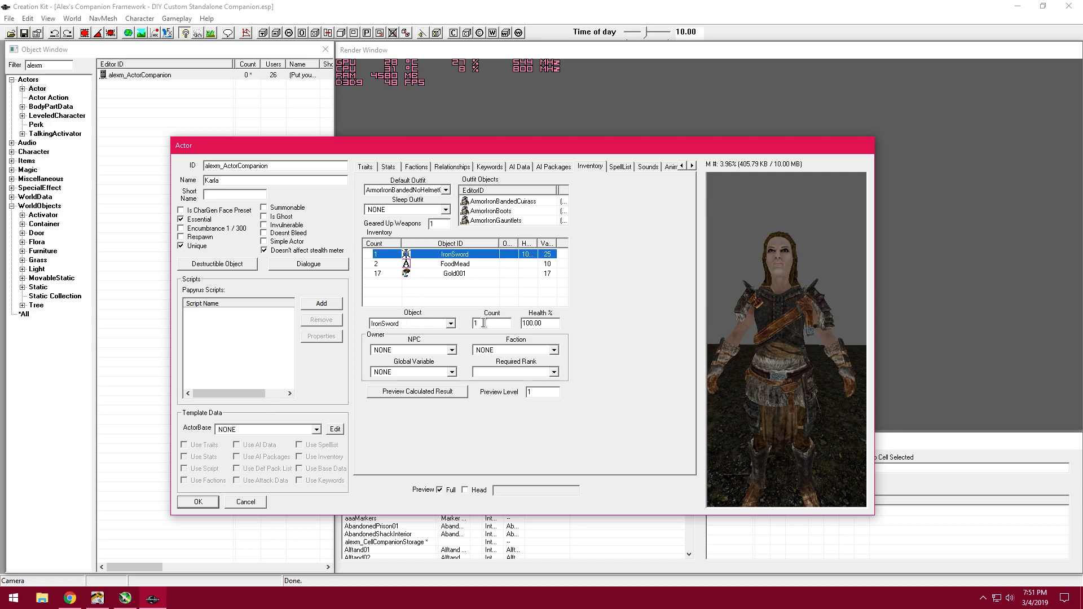
left_click(412, 323)
left_click(416, 330)
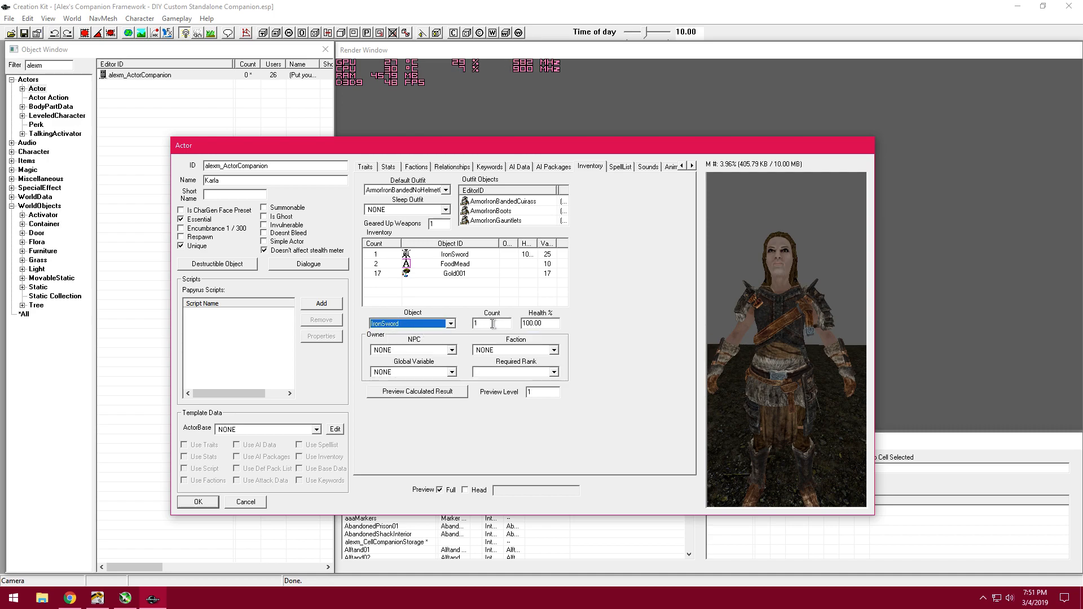
key("Tab")
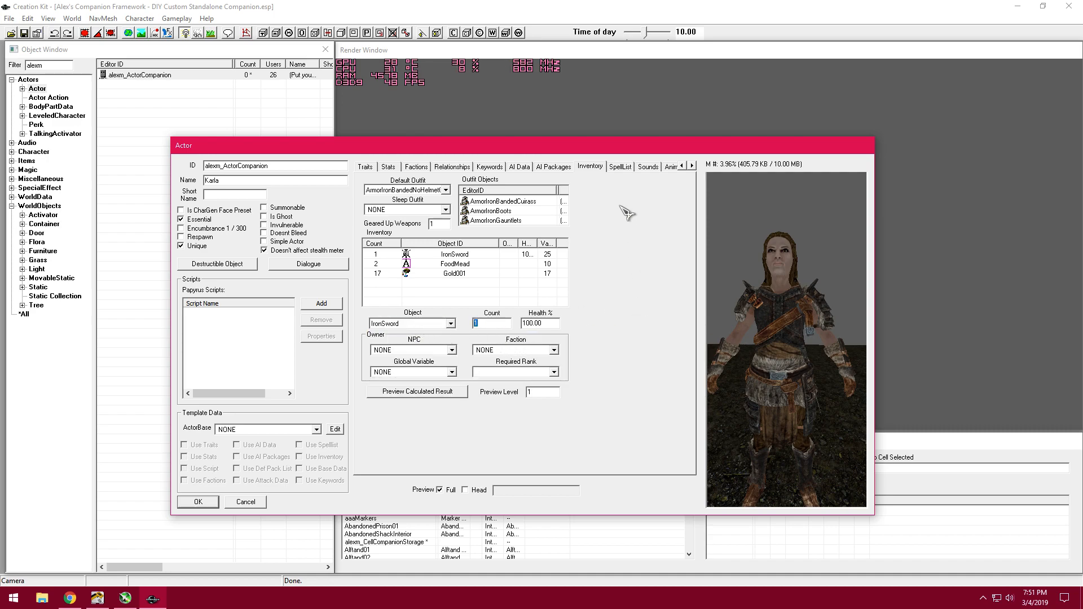
Step: Try adding the Fireball spell to the companion's spell list and delete the entry again
left_click(620, 167)
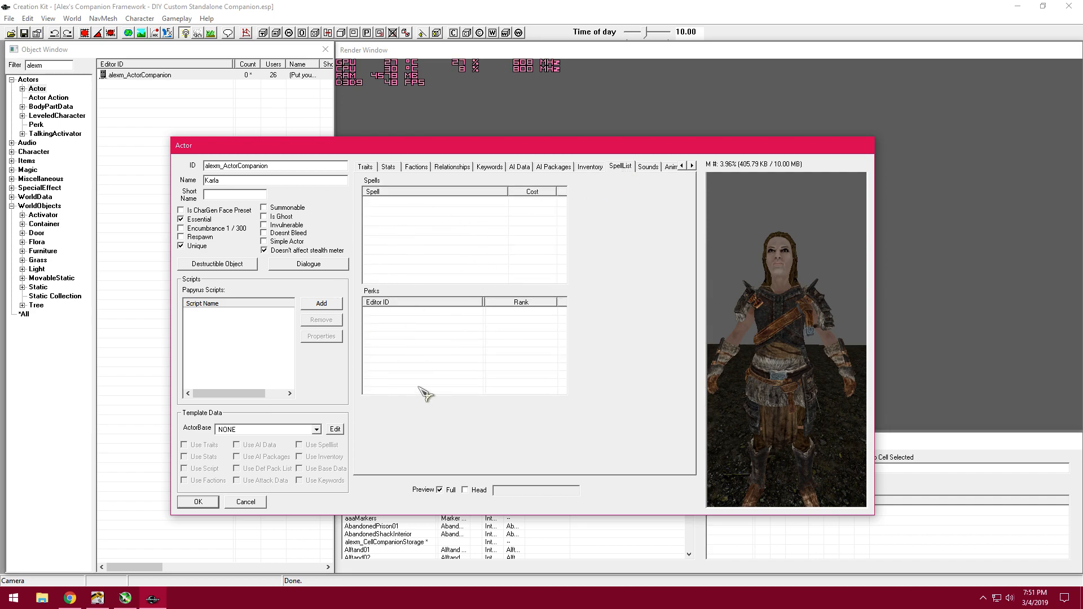
right_click(425, 226)
left_click(491, 232)
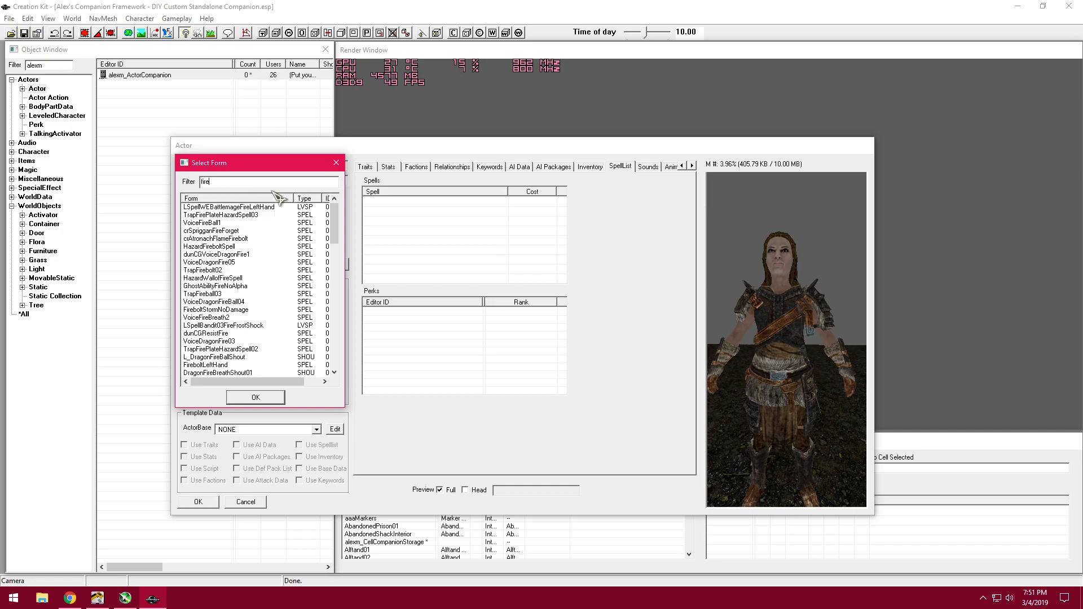
left_click(307, 199)
left_click(309, 198)
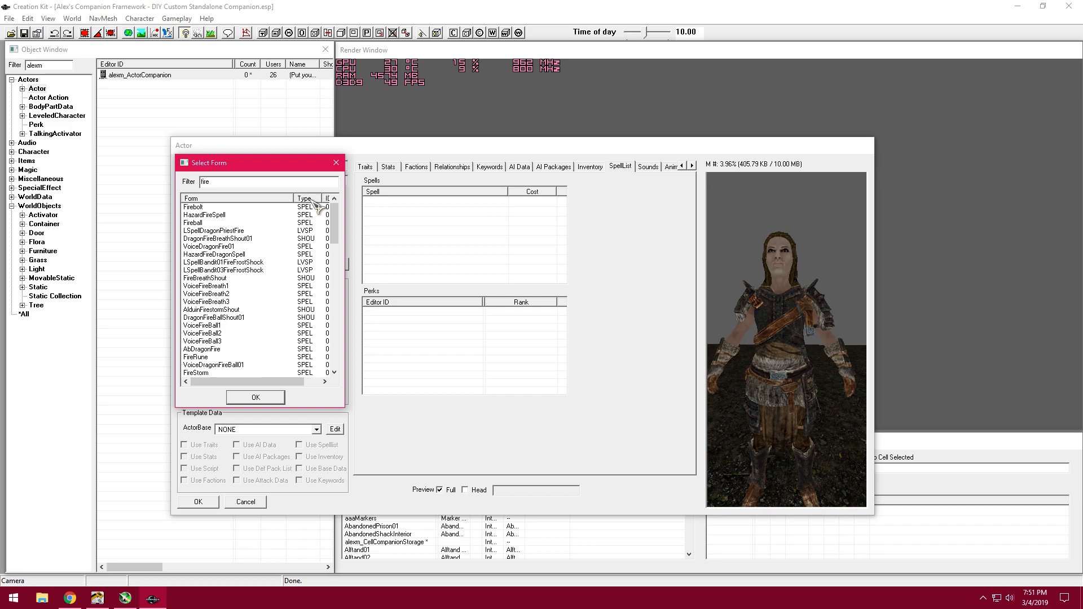
left_click(195, 222)
double_click(202, 225)
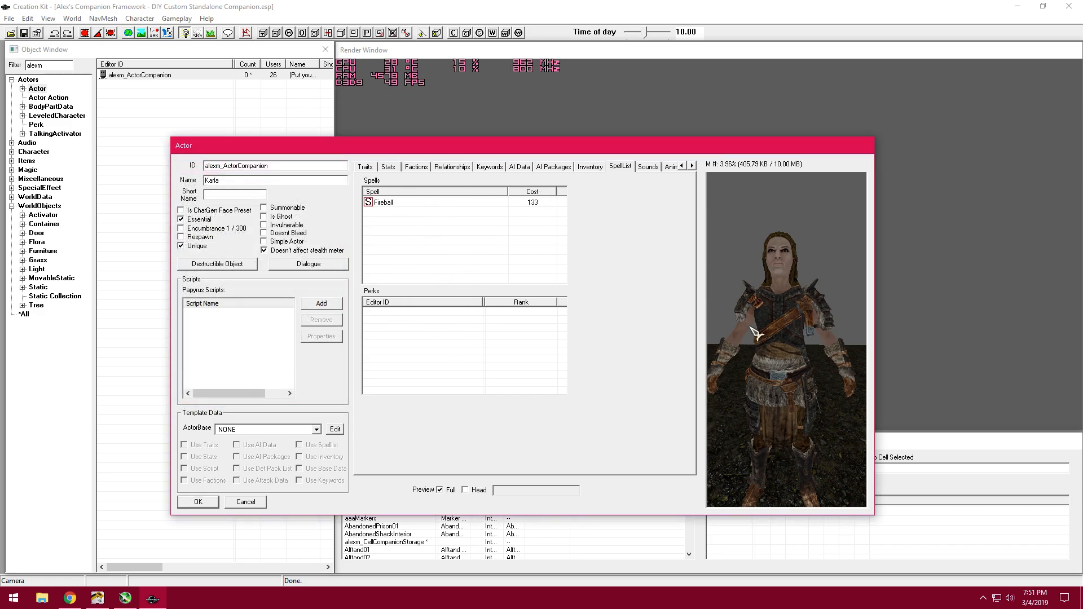
right_click(414, 201)
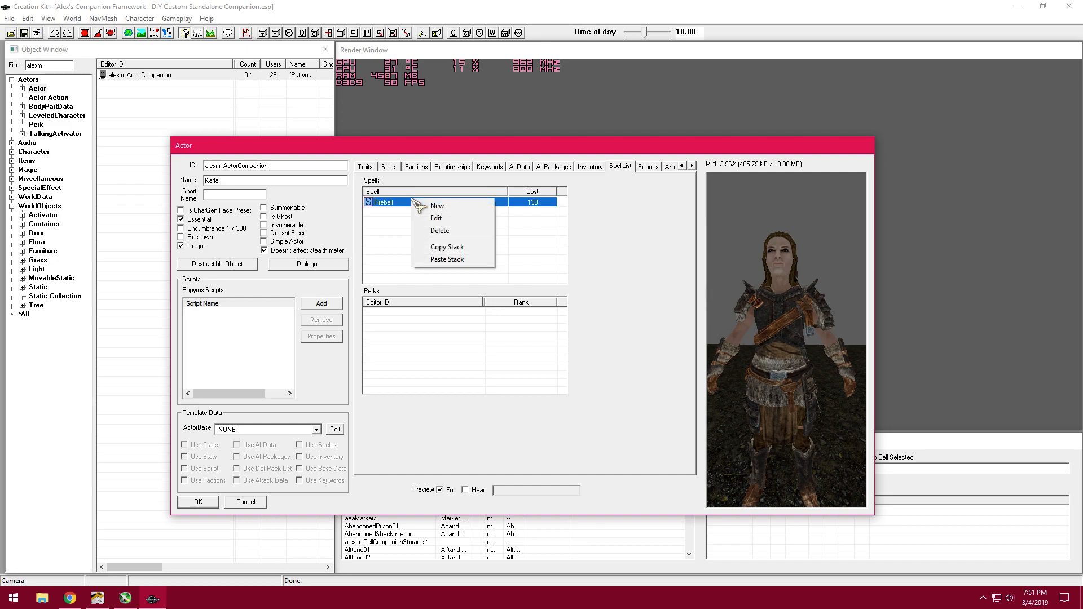
left_click(458, 234)
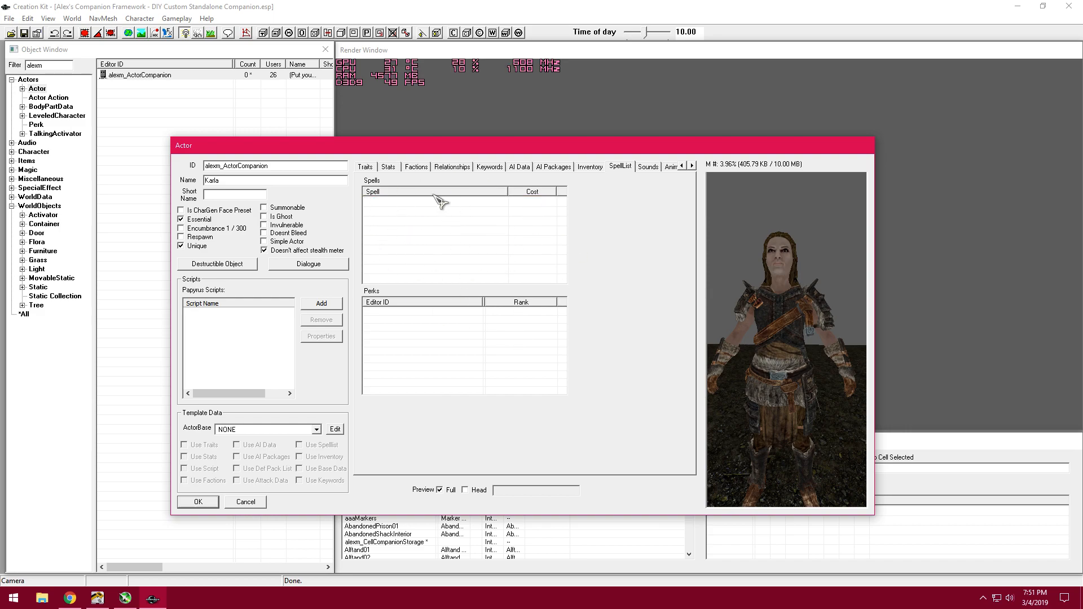
Step: Add the Barbarian80 perk to the companion's perk list
right_click(411, 341)
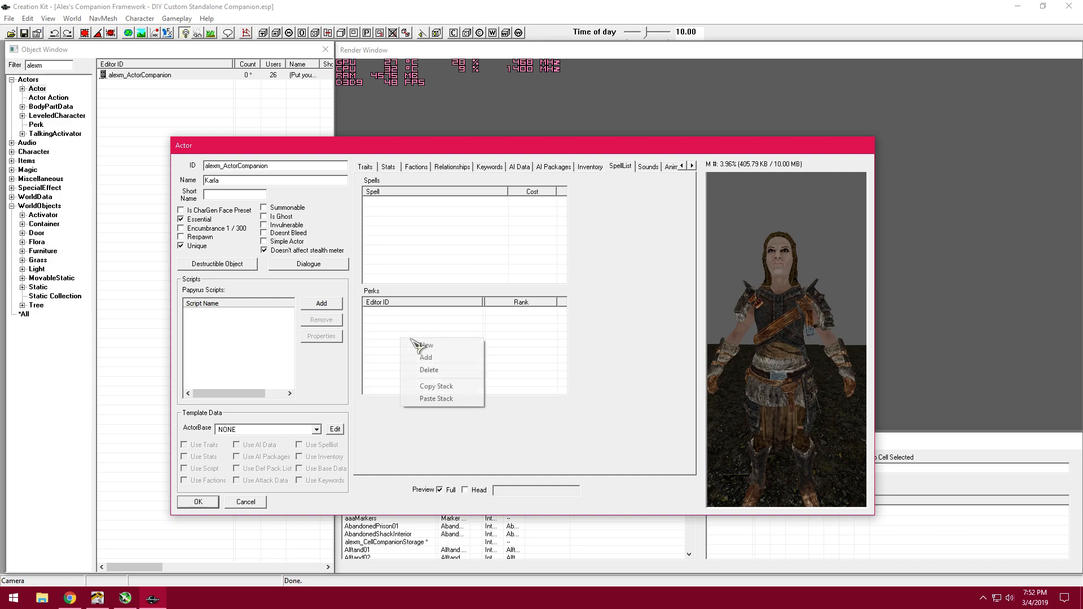
left_click(446, 351)
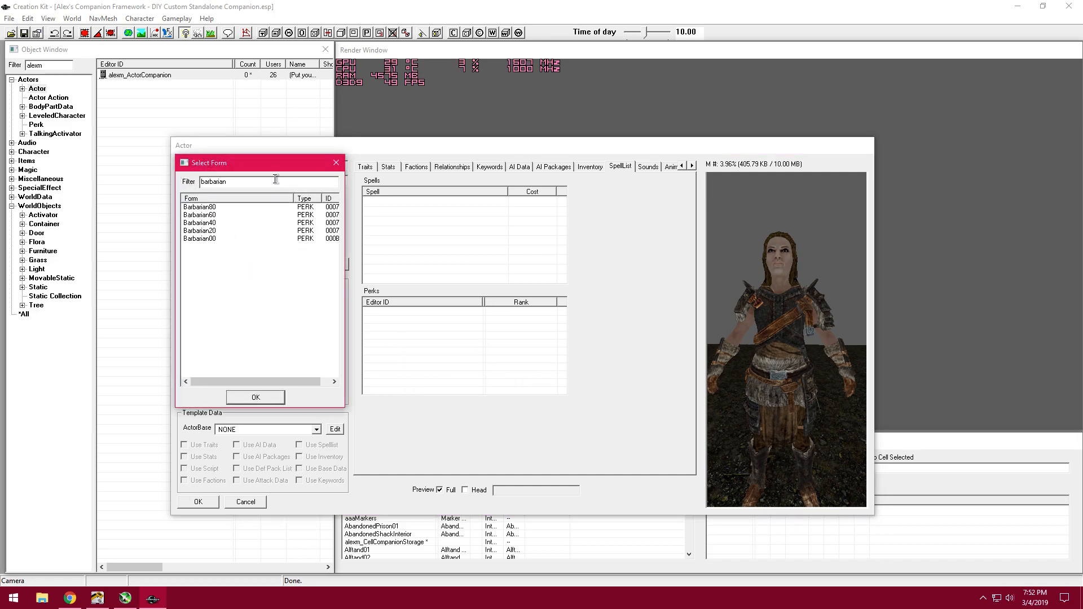
double_click(204, 207)
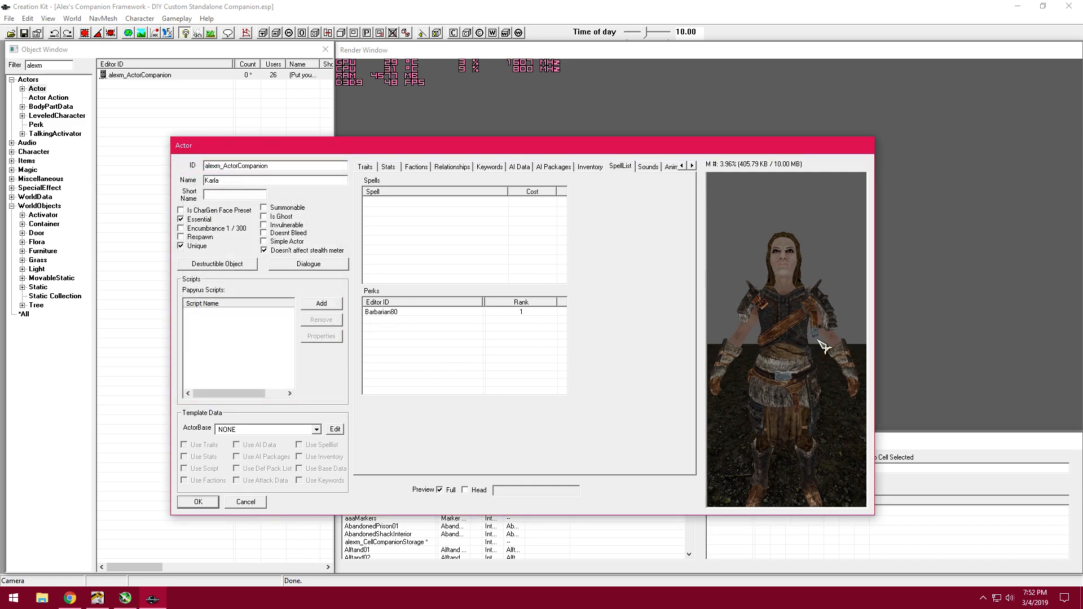
middle_click_drag(780, 345, 802, 341)
Step: Delete the Barbarian80 perk from the companion's perk list, accept the actor's changes and reopen the actor
right_click(397, 311)
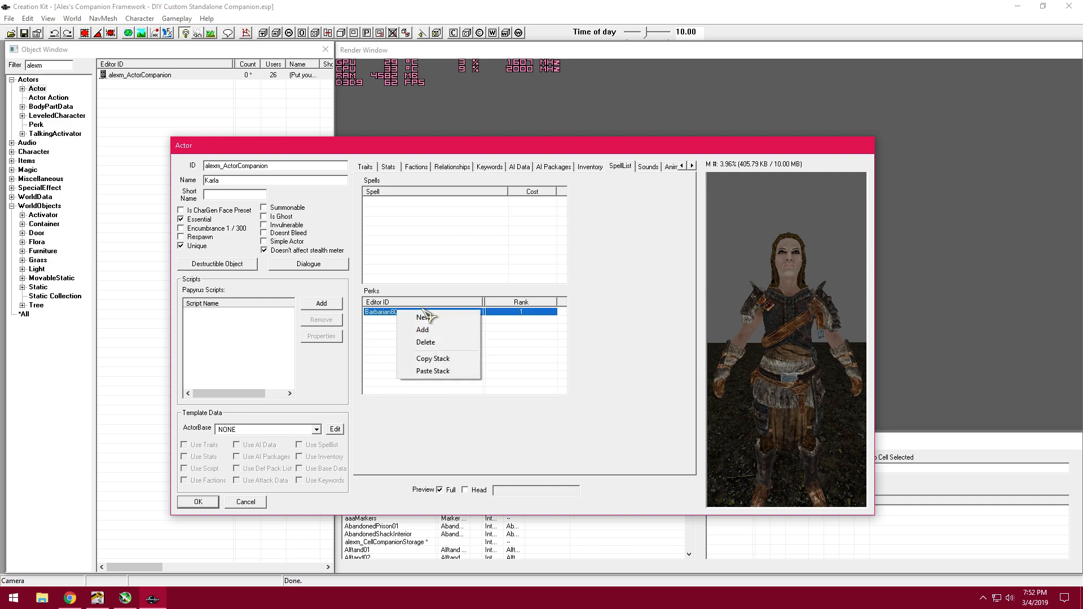
left_click(377, 355)
right_click(397, 312)
left_click(442, 346)
left_click(413, 333)
left_click(406, 313)
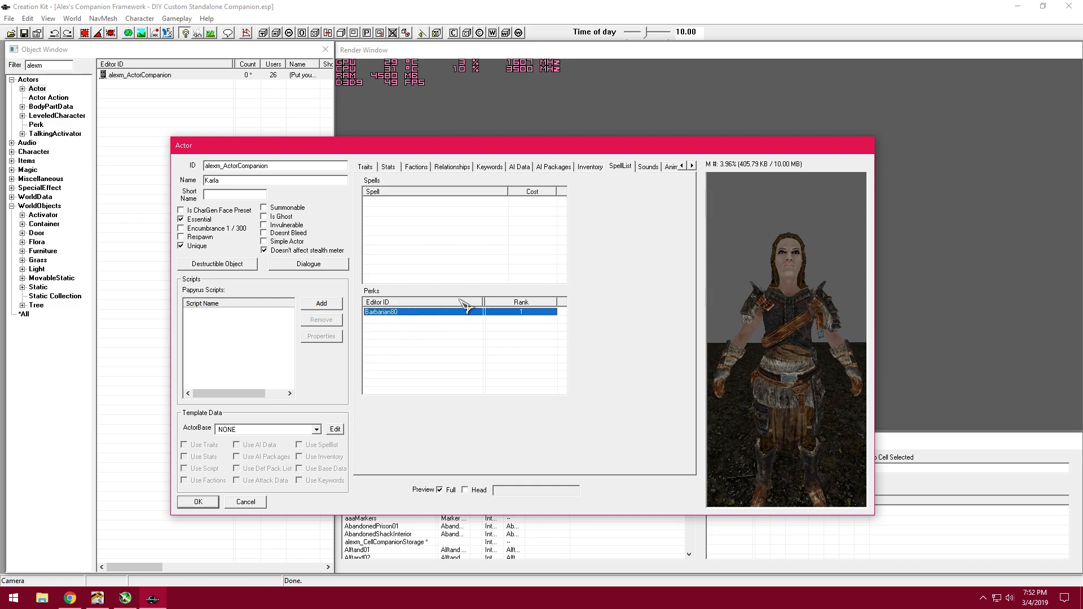
left_click(194, 502)
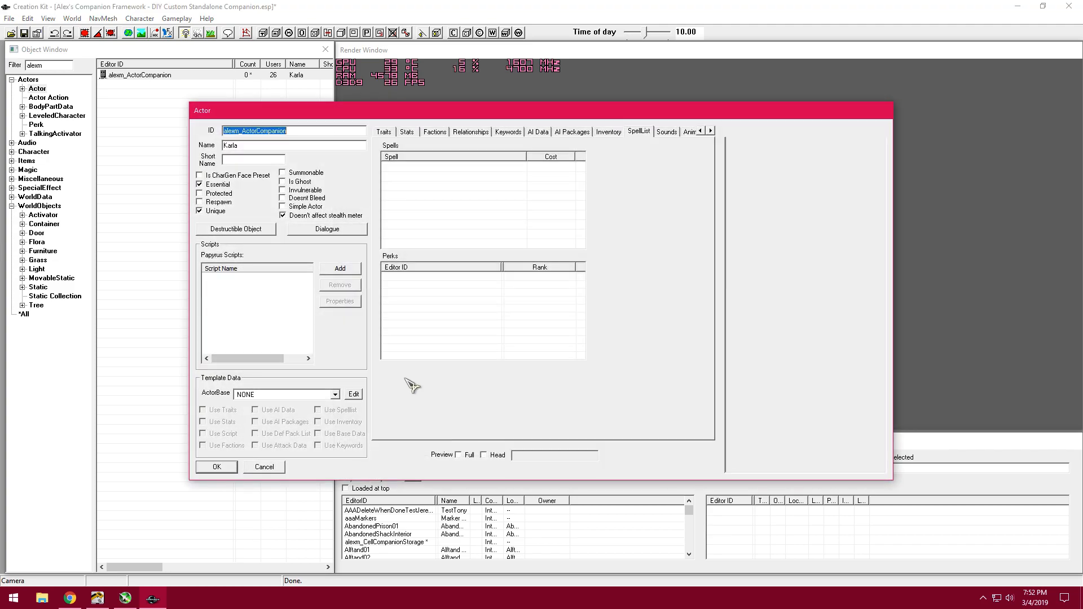
left_click(419, 304)
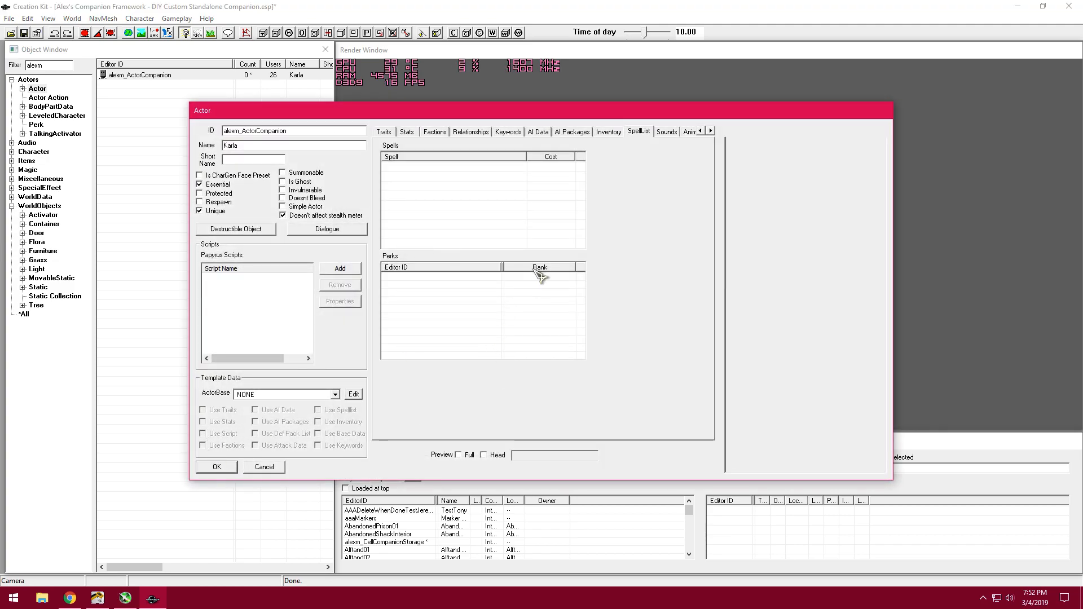
Step: Review the companion's sound, animation and attack data settings
left_click(665, 131)
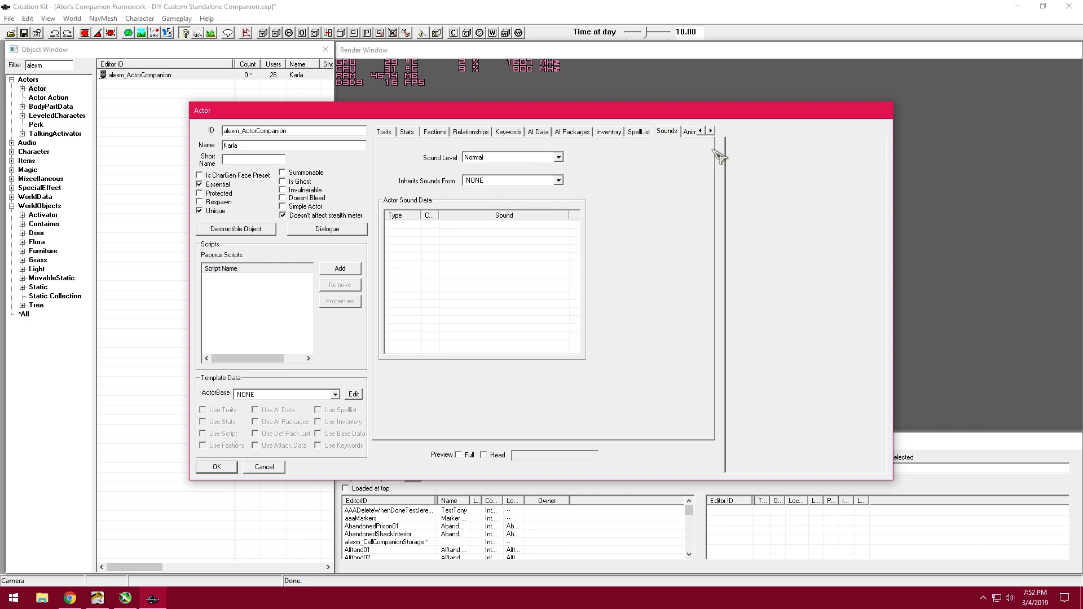
left_click(711, 131)
left_click(711, 131)
left_click(711, 131)
left_click(711, 131)
left_click(711, 131)
left_click(711, 131)
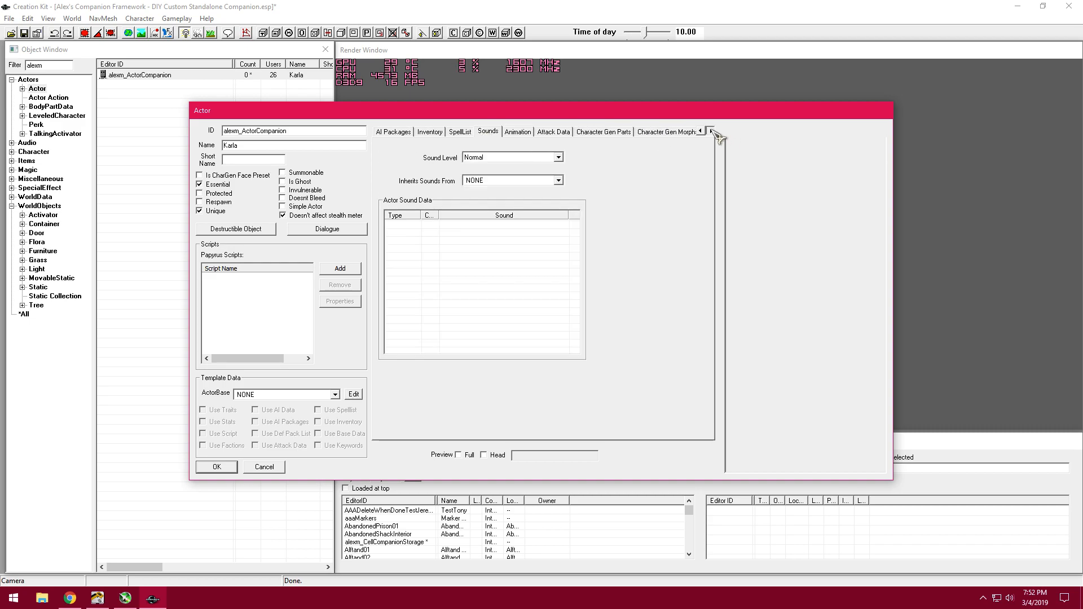
left_click(518, 131)
left_click(570, 133)
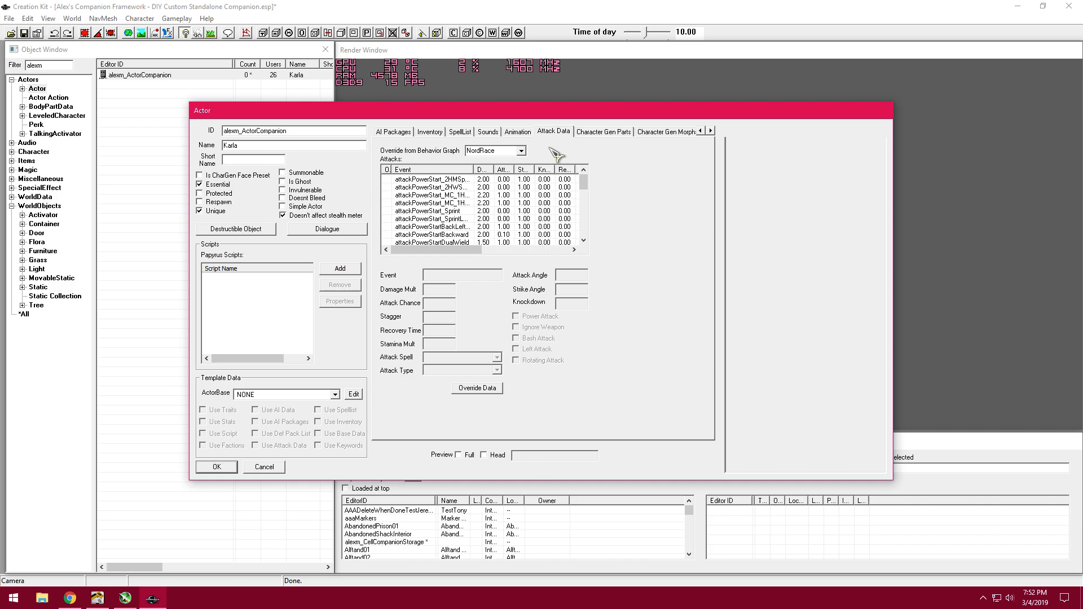
Step: Show the companion's Character Gen Parts settings with an enlarged head preview
left_click(589, 132)
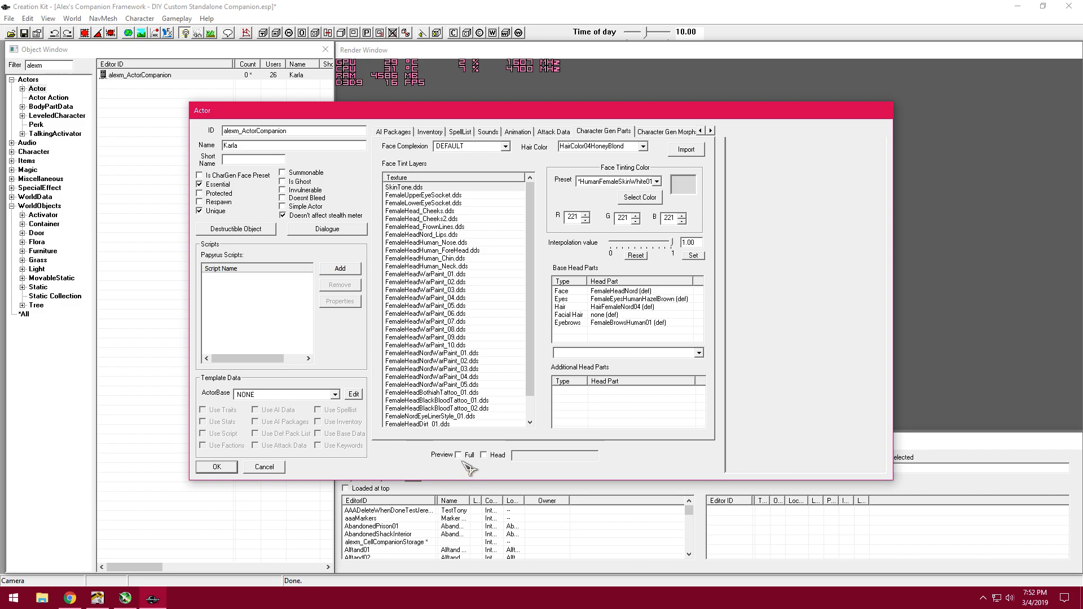
left_click(483, 455)
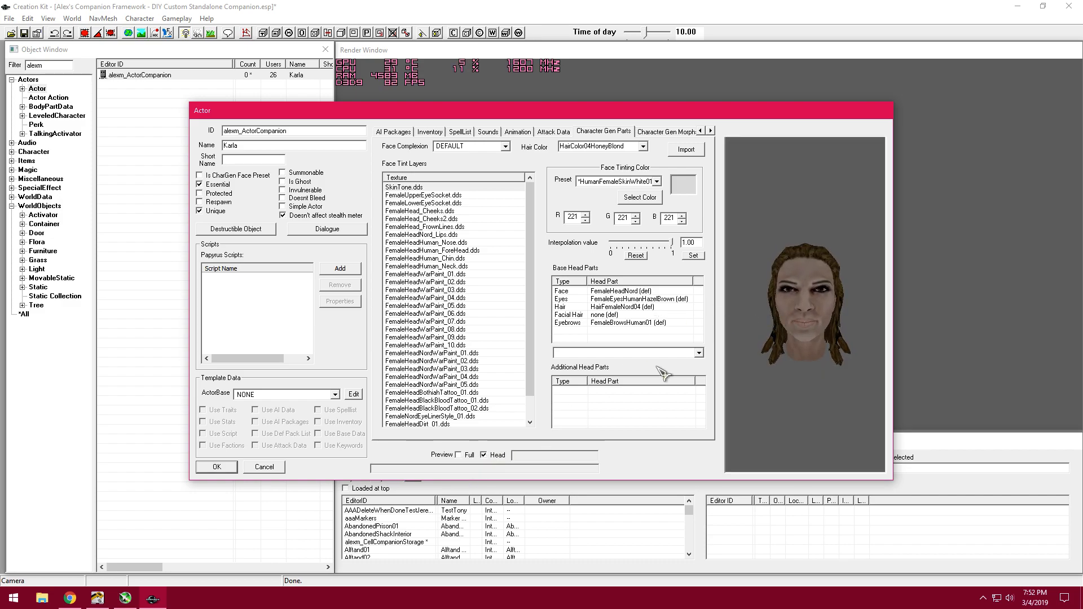
scroll(801, 310, "up", 5)
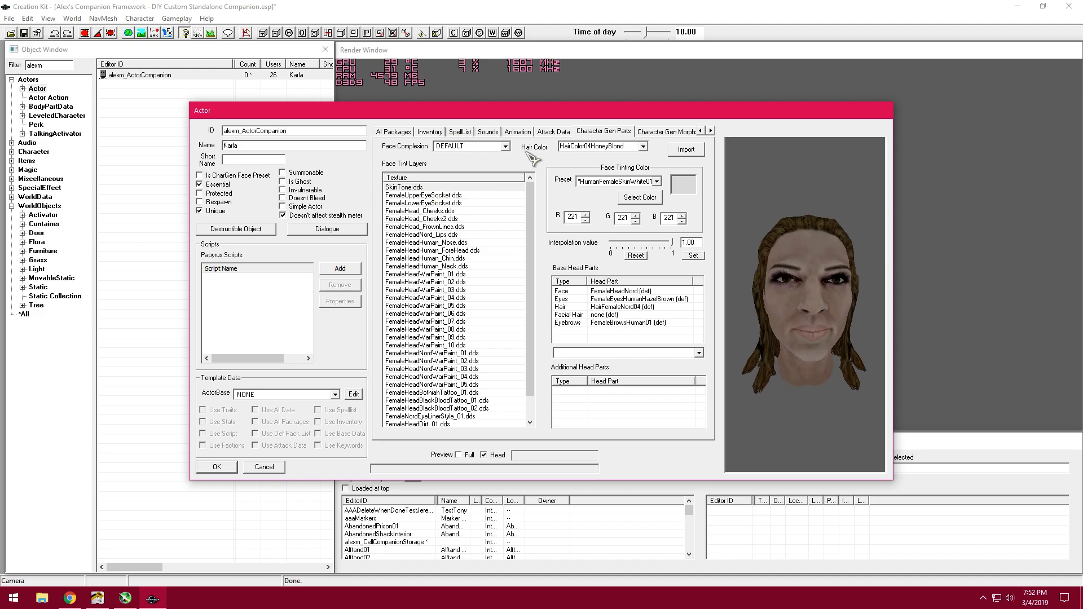
Step: Try another Nord face complexion, restore DEFAULT, and look through the hair colours while keeping HairColor04HoneyBlond
left_click(506, 146)
left_click(511, 155)
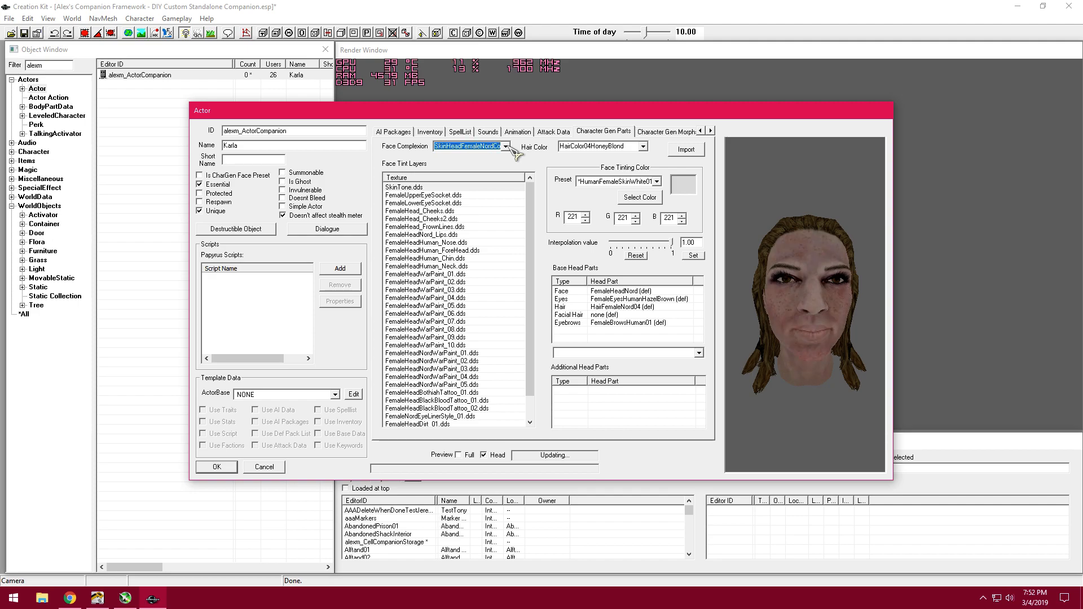
scroll(510, 147, "up", 1)
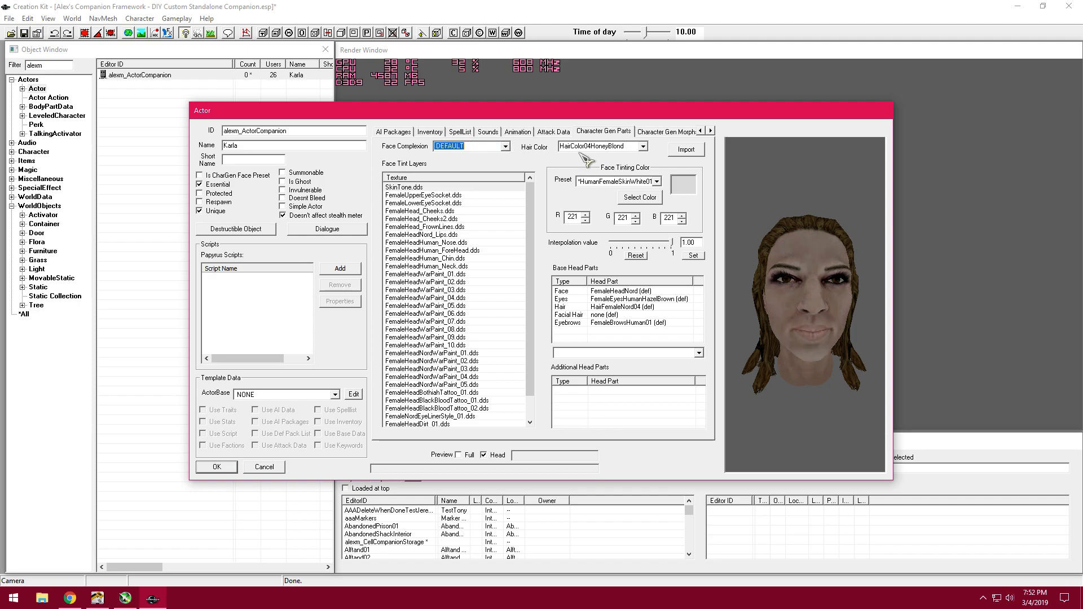
left_click(643, 147)
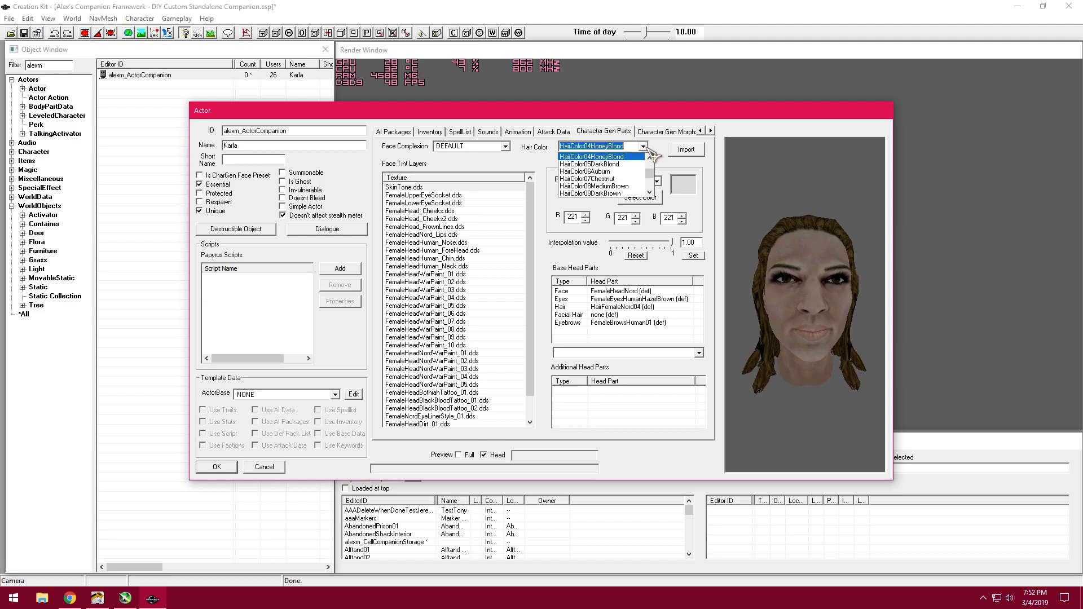
left_click(649, 151)
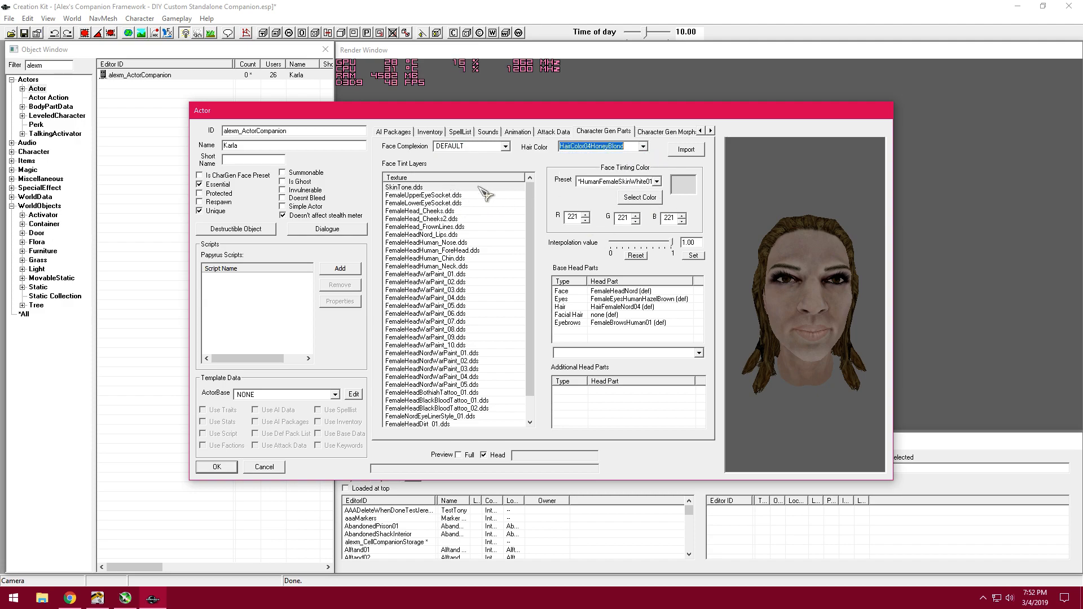
Step: Try the HumanFemaleSkinWhite08 face tinting preset and switch back to HumanFemaleSkinWhite01
left_click(630, 182)
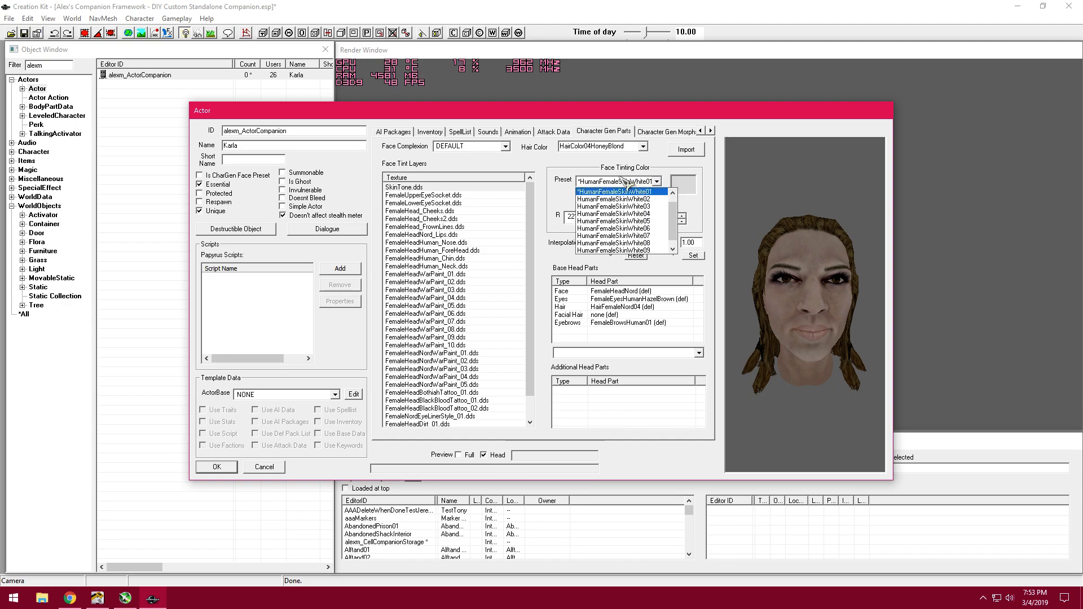
left_click(635, 243)
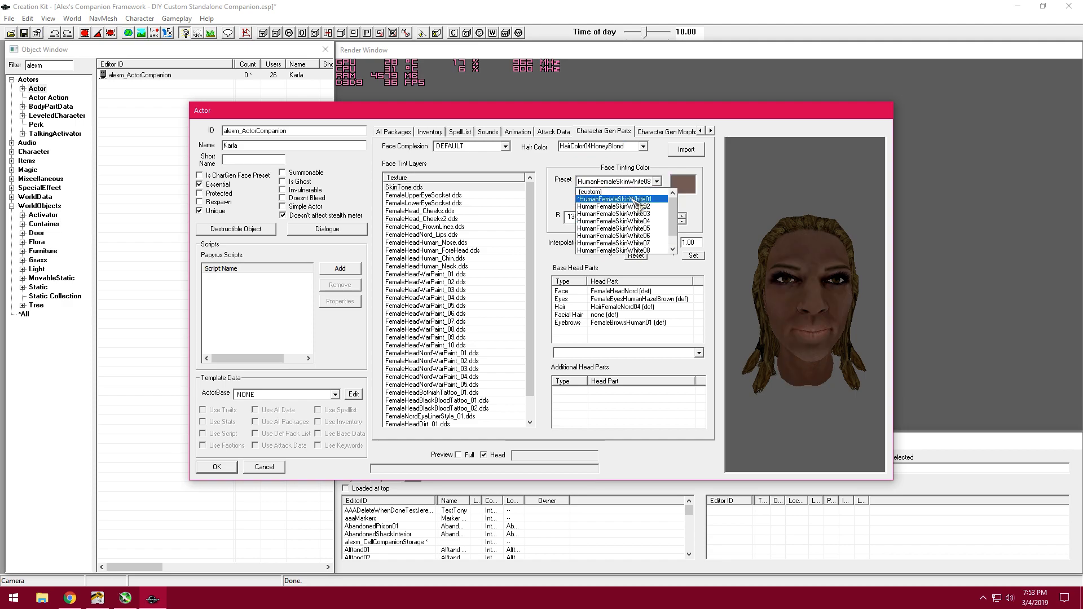
left_click(621, 190)
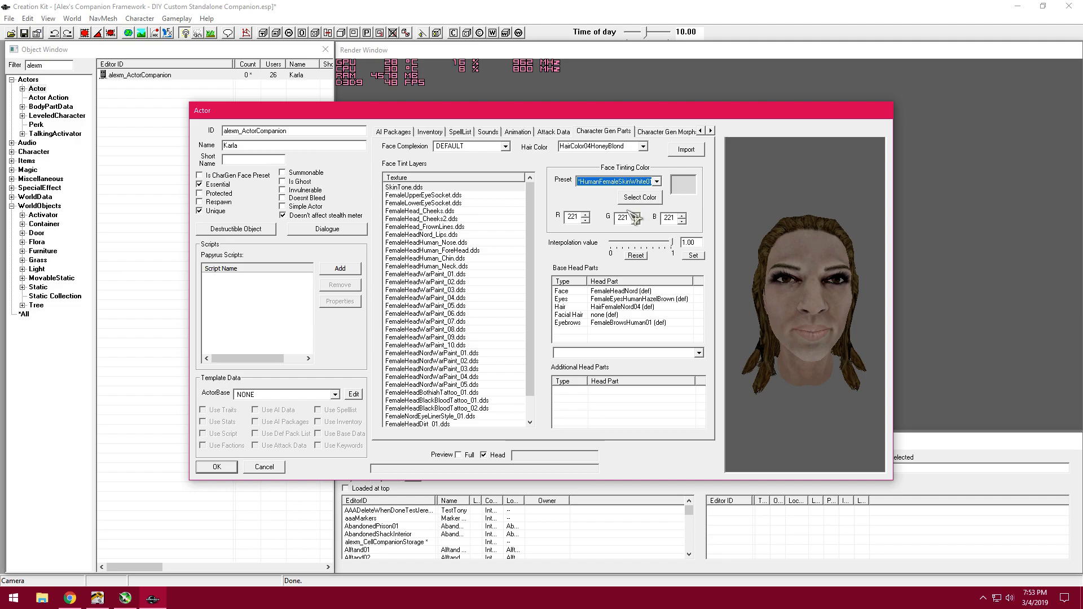
Step: Try different eye head parts for the companion and set the eyes to FemaleEyesHumanAmberBlindLeft
left_click(624, 292)
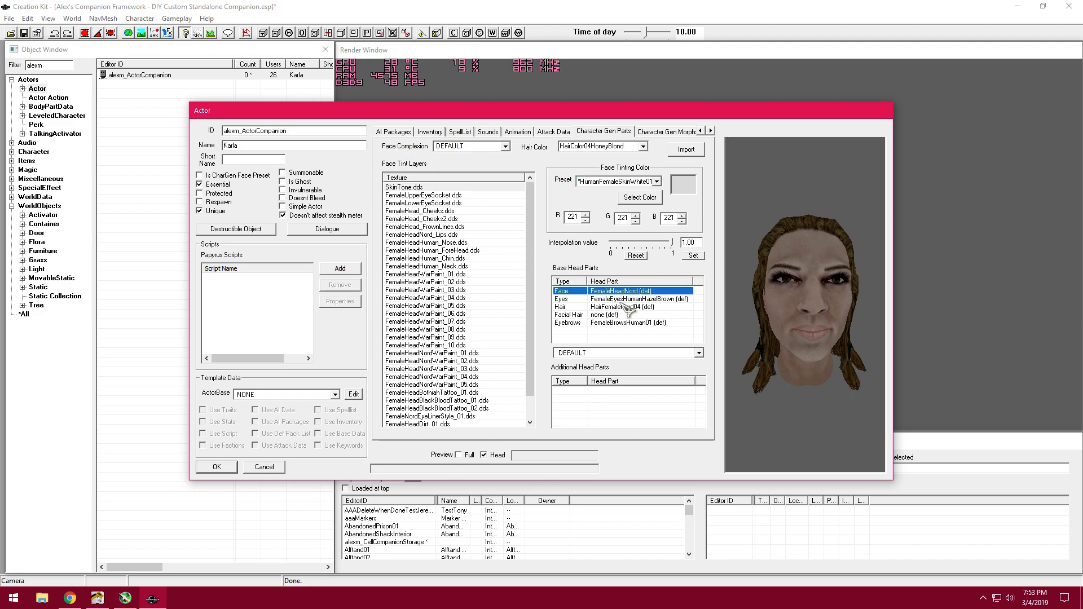
left_click(625, 300)
left_click(601, 354)
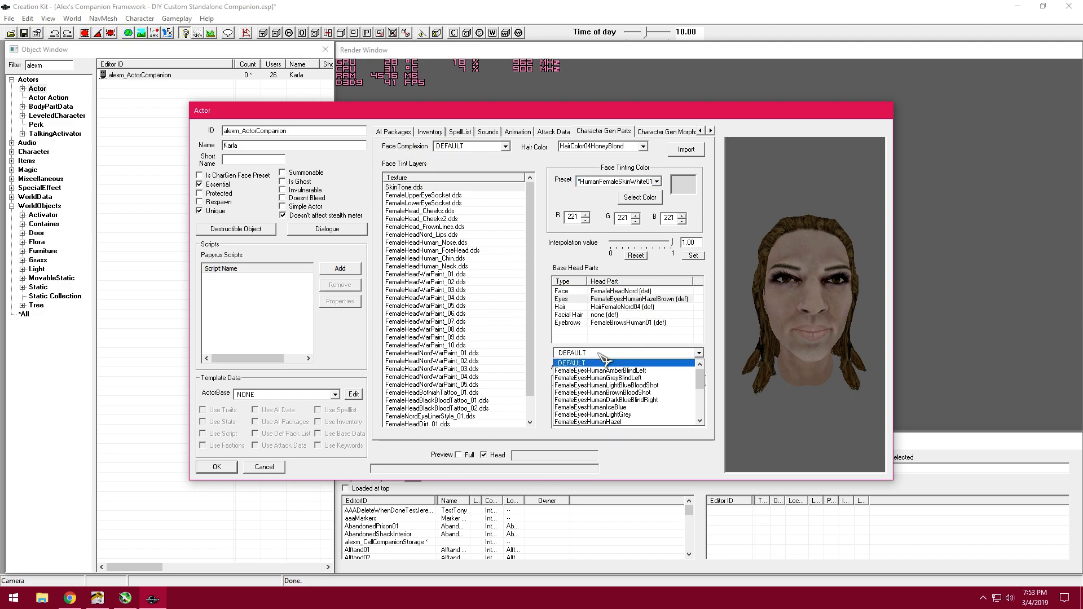
scroll(637, 390, "down", 5)
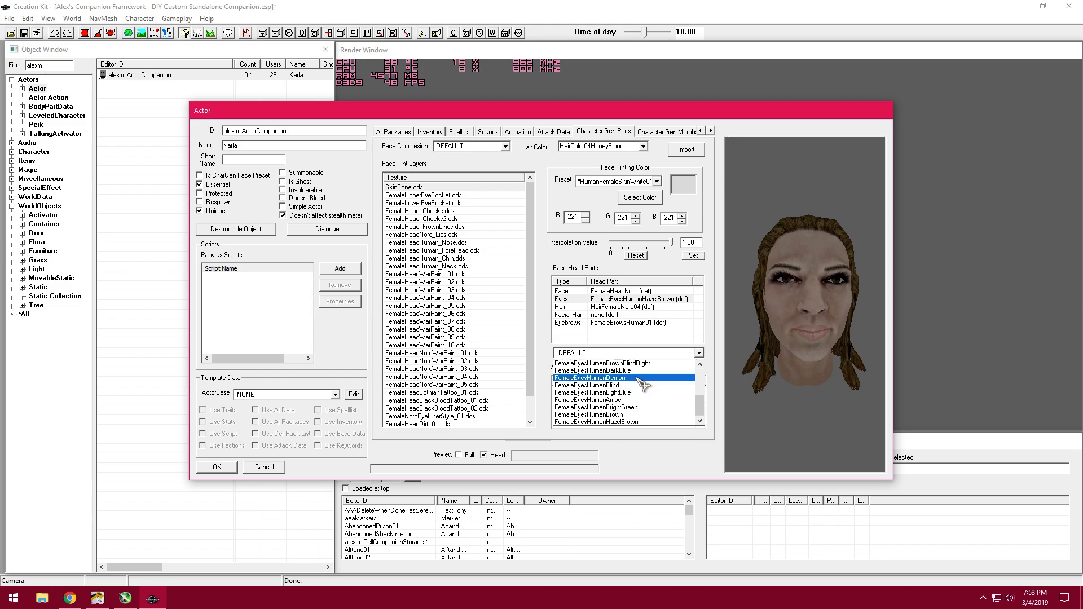
left_click(640, 378)
left_click(618, 354)
scroll(636, 364, "up", 3)
left_click(652, 385)
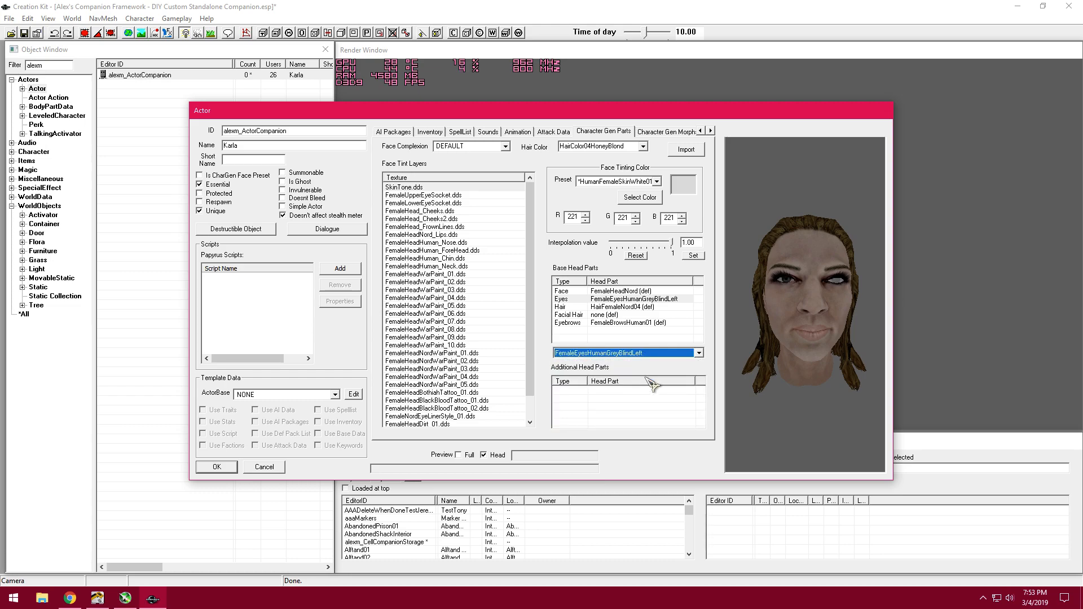
scroll(633, 350, "down", 5)
scroll(636, 351, "up", 3)
scroll(641, 356, "down", 2)
scroll(641, 356, "up", 2)
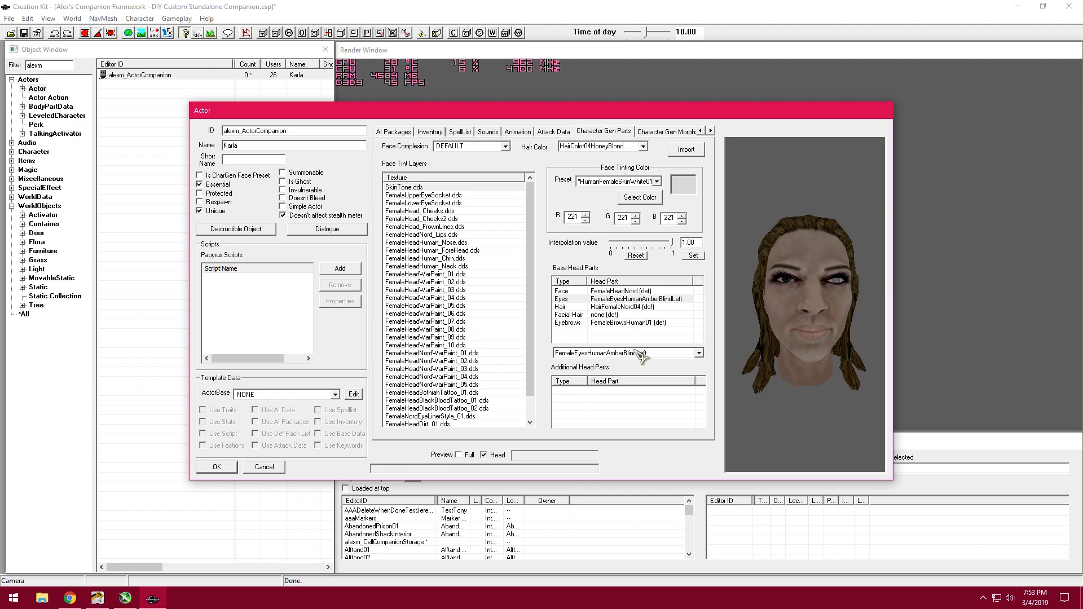
Step: Set the companion's hair head part to HairFemaleNord13
left_click(606, 307)
left_click(618, 353)
scroll(638, 375, "down", 2)
left_click(637, 387)
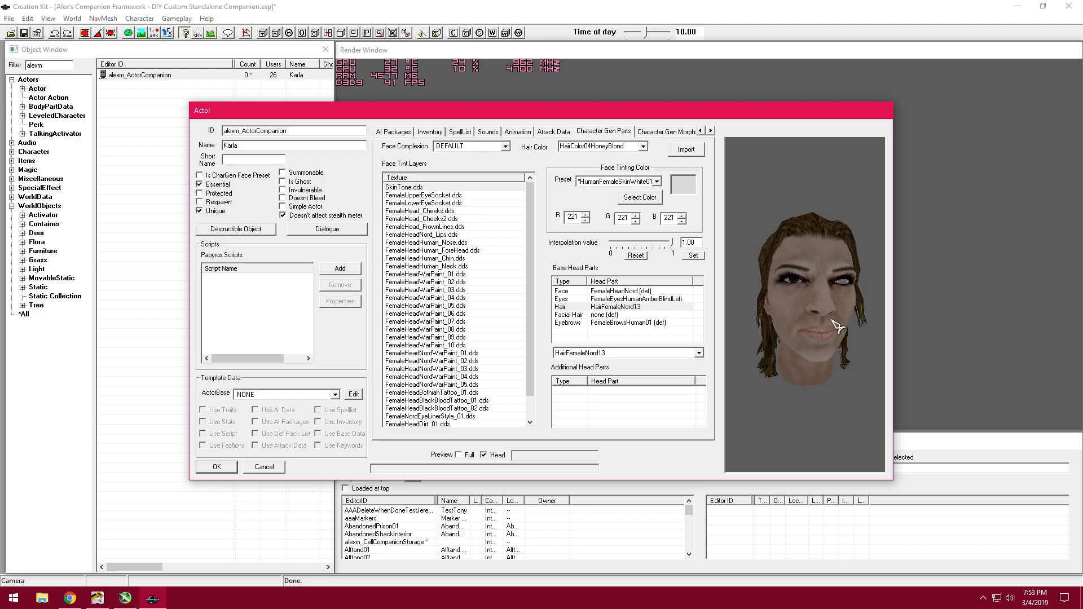
Step: Check the facial hair head part options, keeping DEFAULT, and inspect the head from another angle
left_click(632, 316)
left_click(632, 356)
left_click(609, 355)
left_click_drag(808, 306, 795, 337)
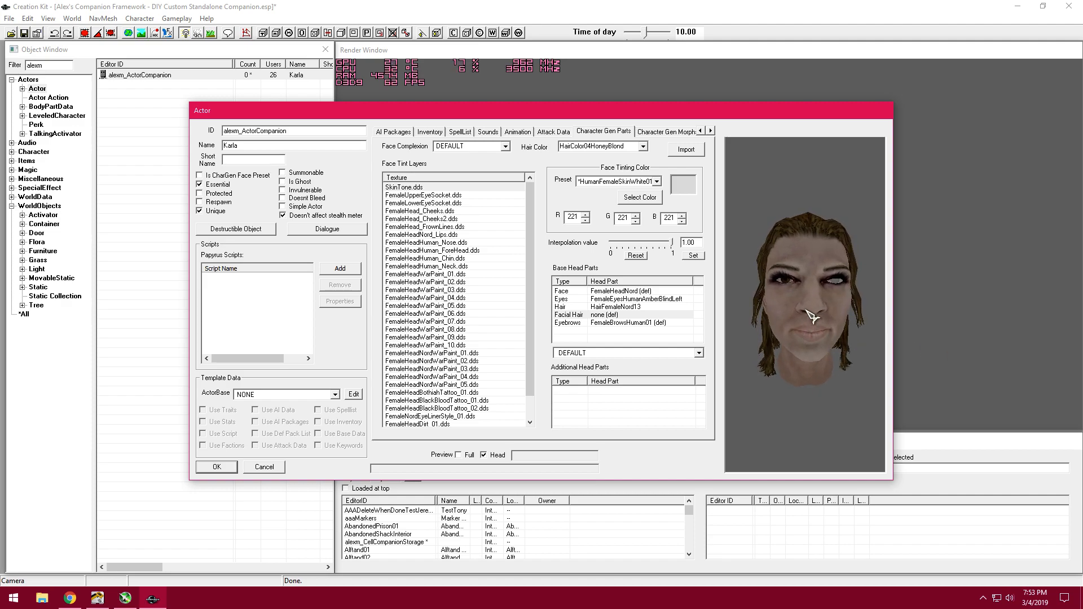
Step: Set the companion's eyebrows head part to FemaleBrowsHuman09 and inspect the face in the preview
left_click(625, 323)
left_click(687, 353)
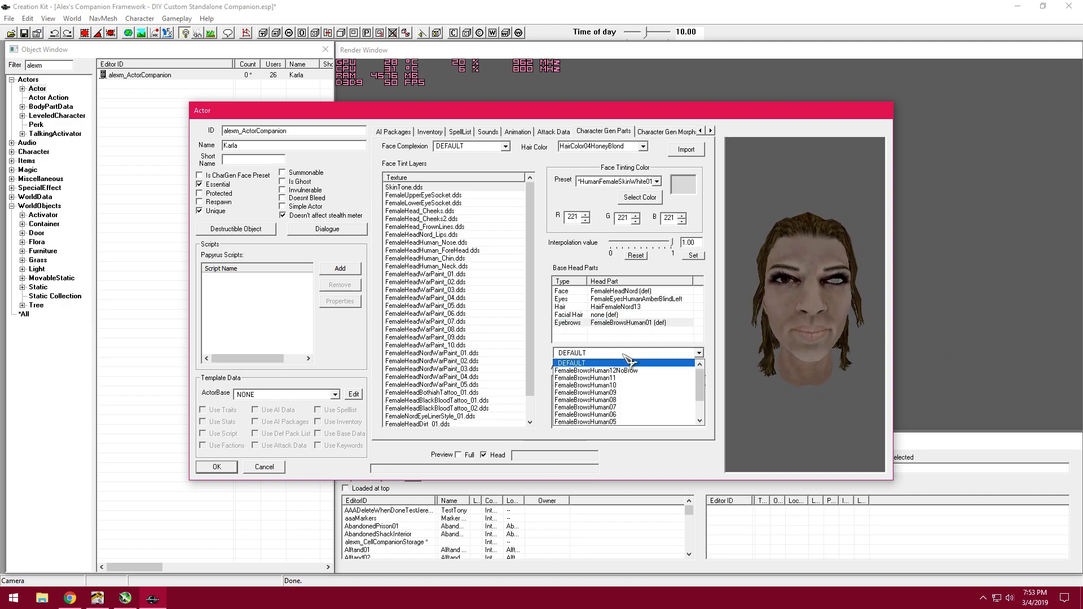
left_click(621, 407)
left_click_drag(894, 326, 816, 328)
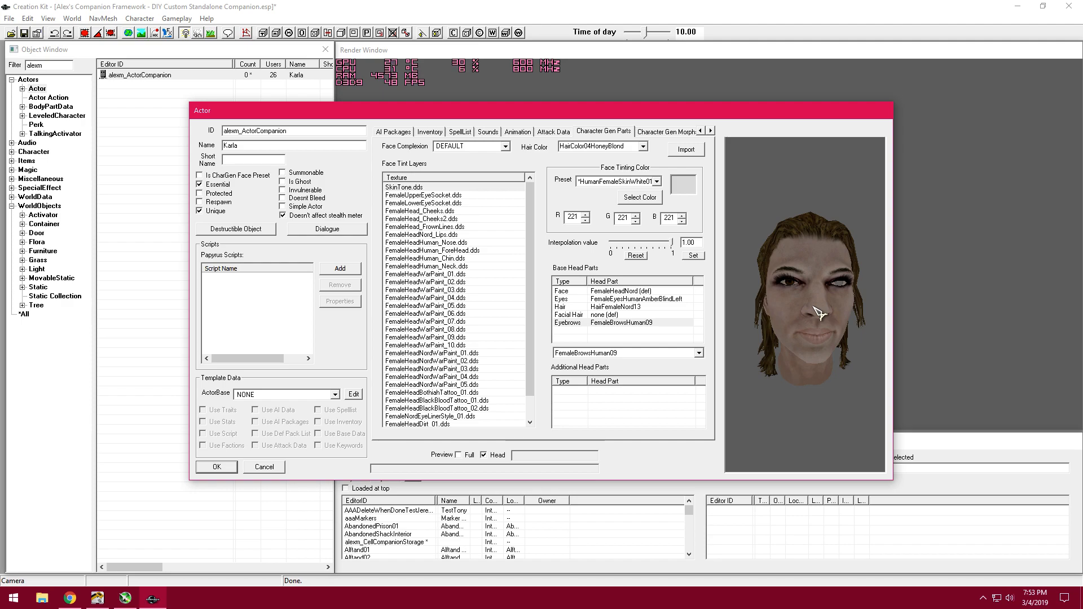
Step: Adjust the brow height and brow width in the companion's character generation morphs
left_click(711, 131)
left_click(711, 132)
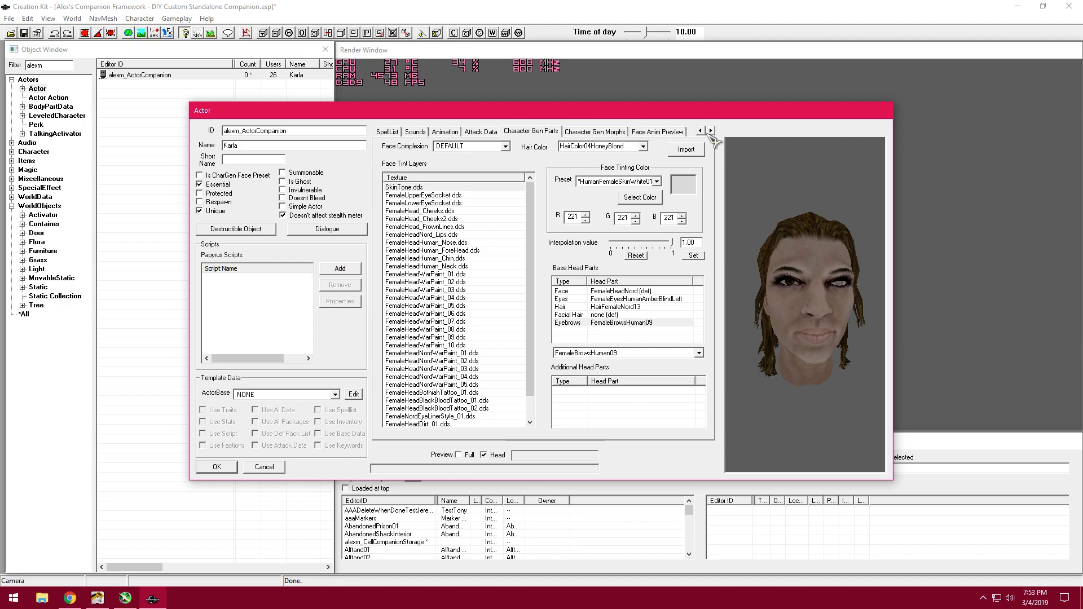
left_click(591, 133)
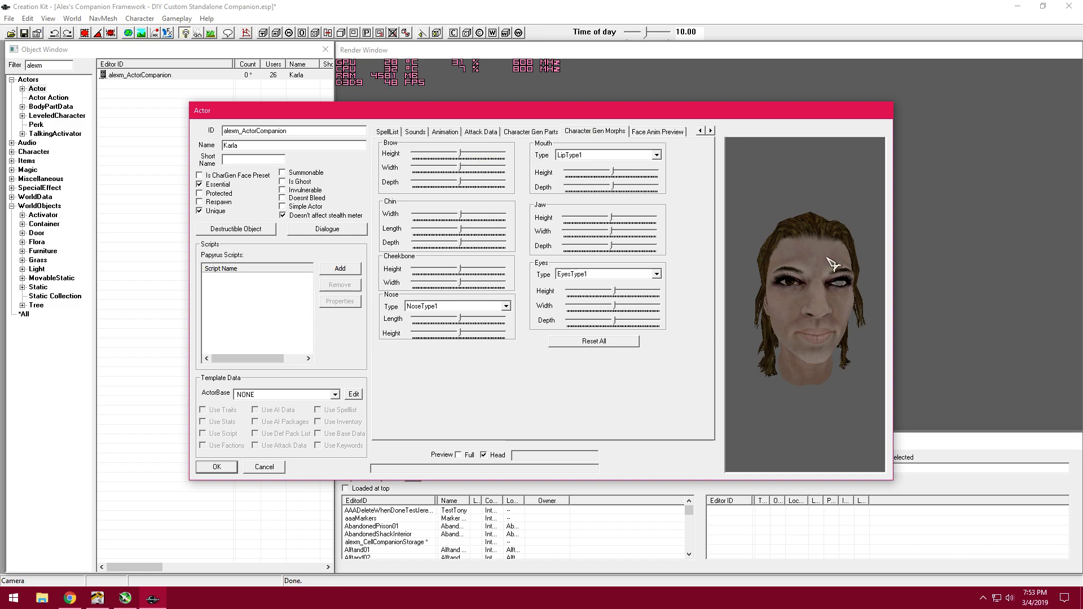
scroll(833, 264, "up", 3)
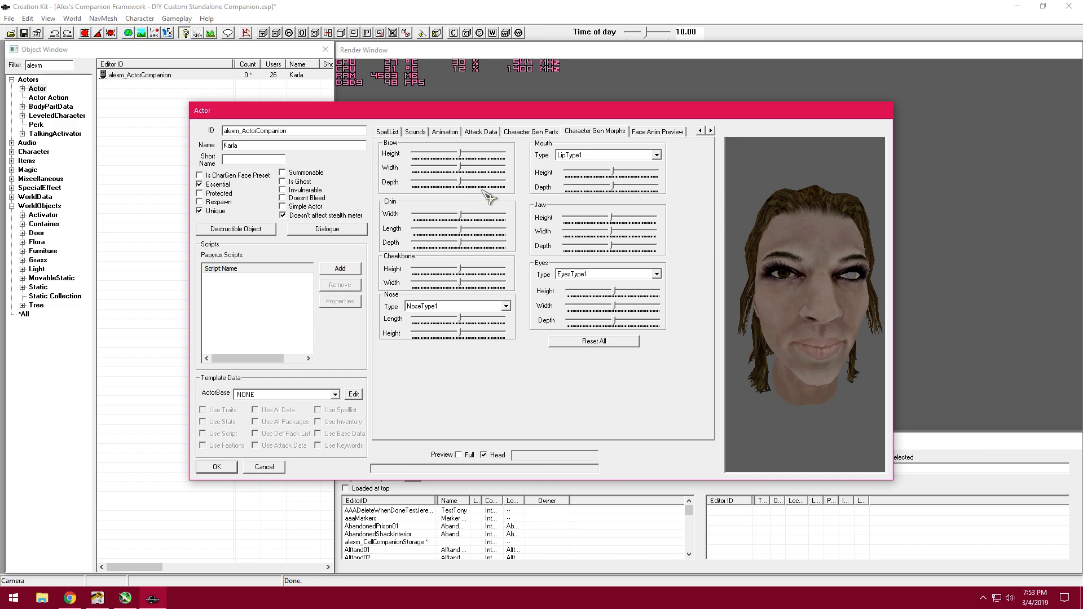
mouse_move(471, 152)
left_mouse_down()
mouse_move(511, 155)
mouse_move(457, 152)
mouse_move(493, 167)
mouse_move(461, 167)
left_mouse_up()
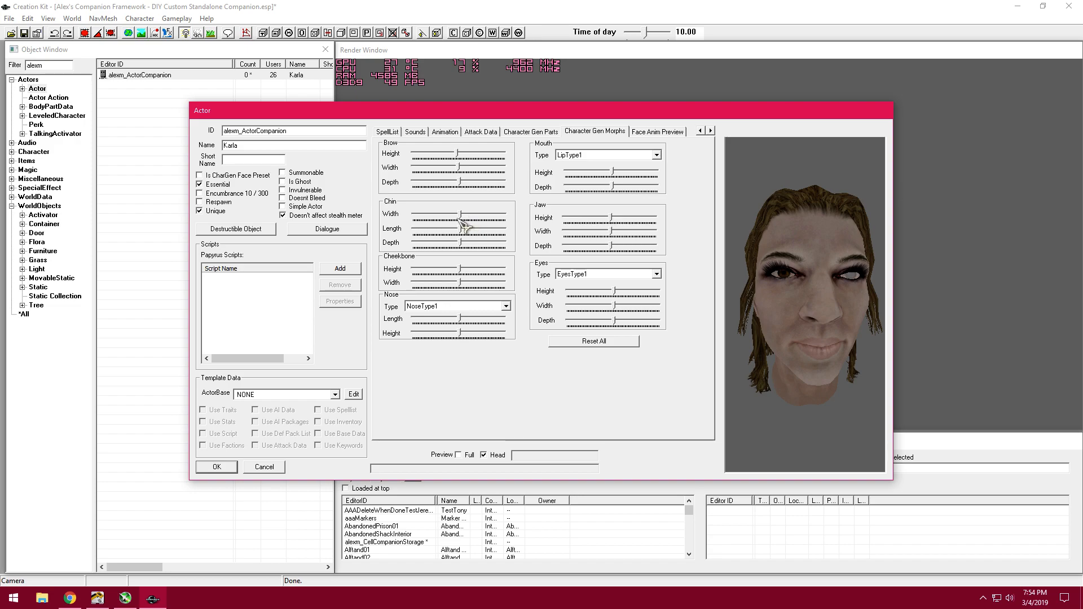
Step: Try NoseType15 and NoseType20 for the companion's nose morph and inspect the face in the preview
left_click(448, 307)
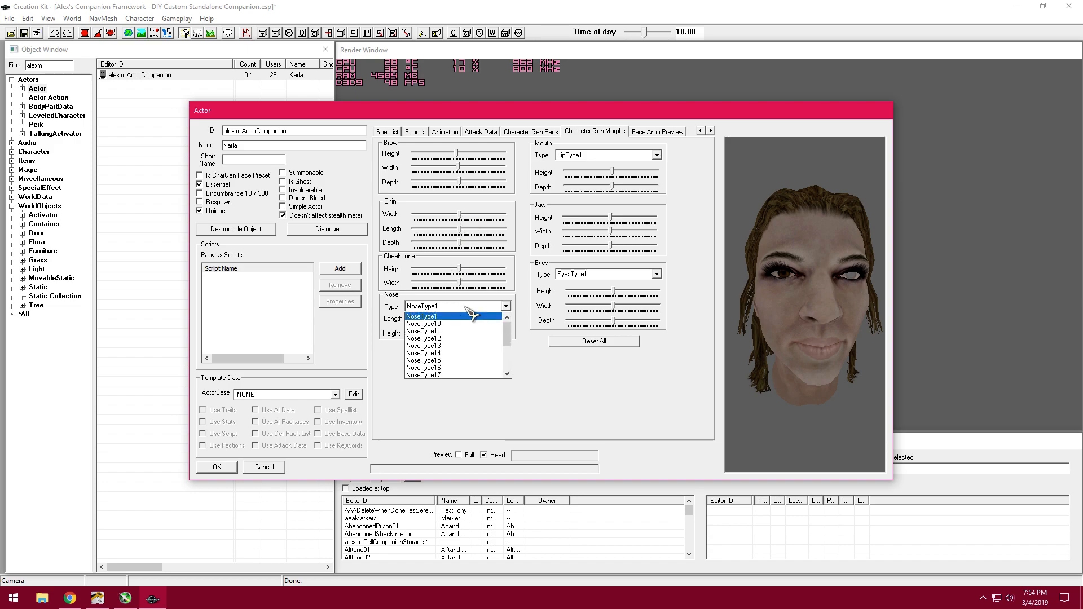
left_click(443, 361)
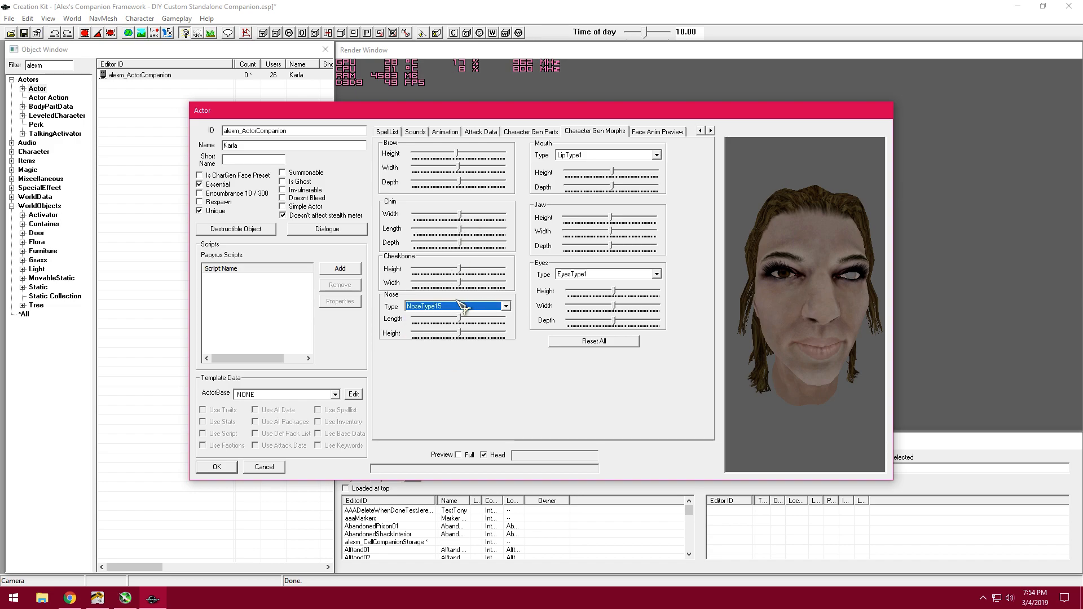
left_click(463, 306)
left_click(440, 352)
left_click_drag(773, 314, 753, 301)
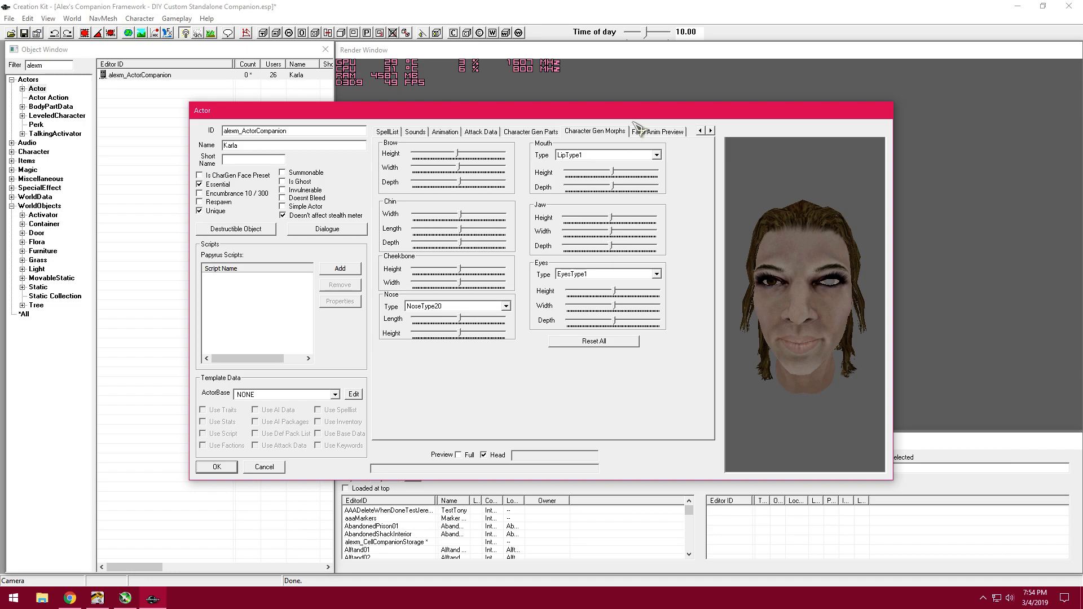
Step: Review the face animation preview and the character generation parts, and close the actor without saving its changes
left_click(659, 132)
left_click(542, 133)
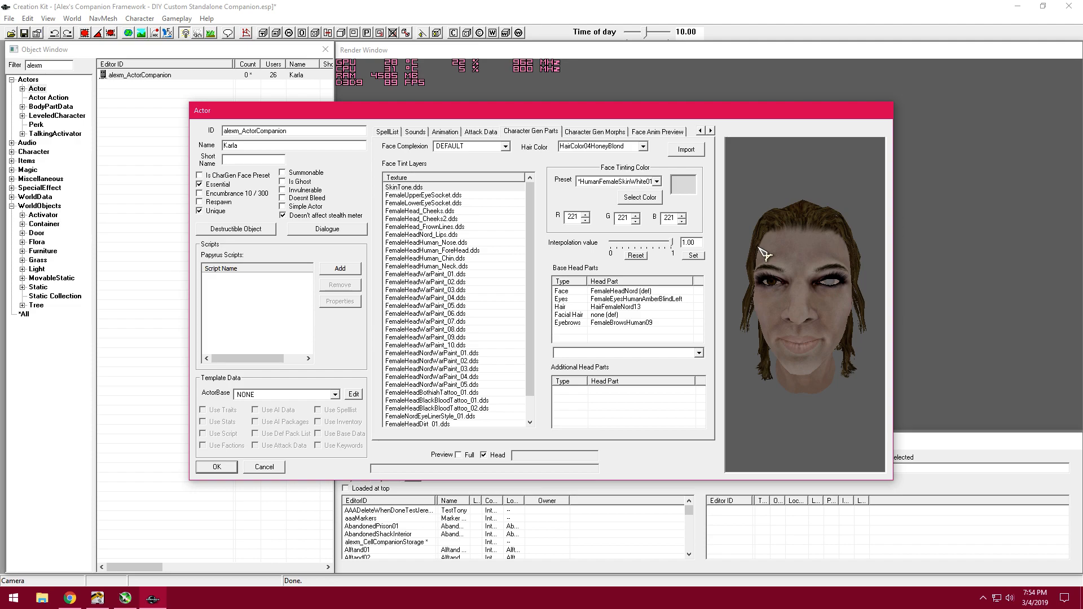
left_click(264, 468)
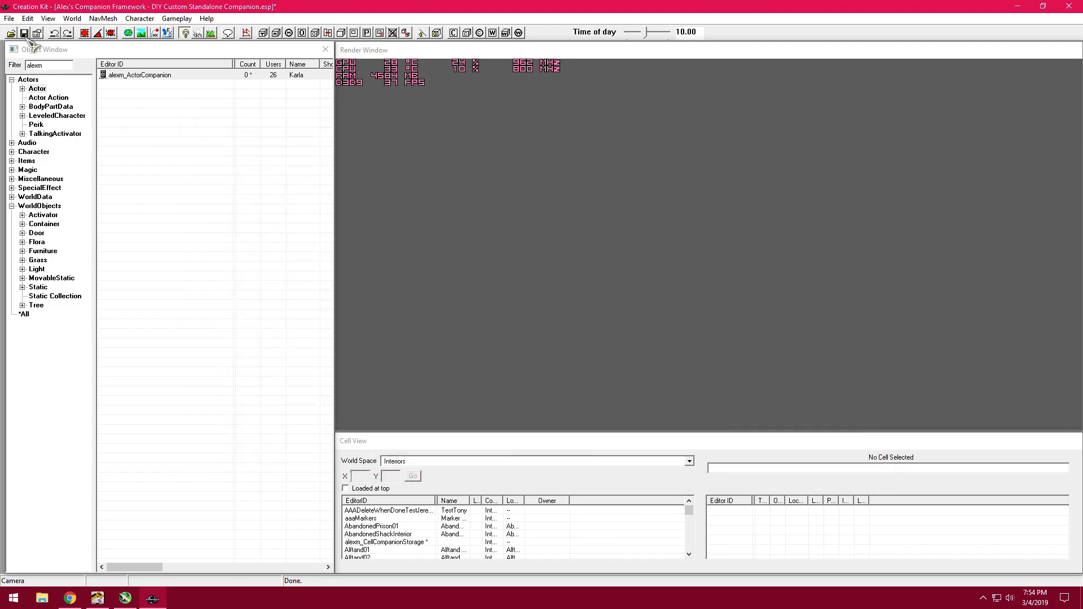
Step: Minimize the Creation Kit and open the TES5 Skyrim launcher from the desktop
left_click(1017, 6)
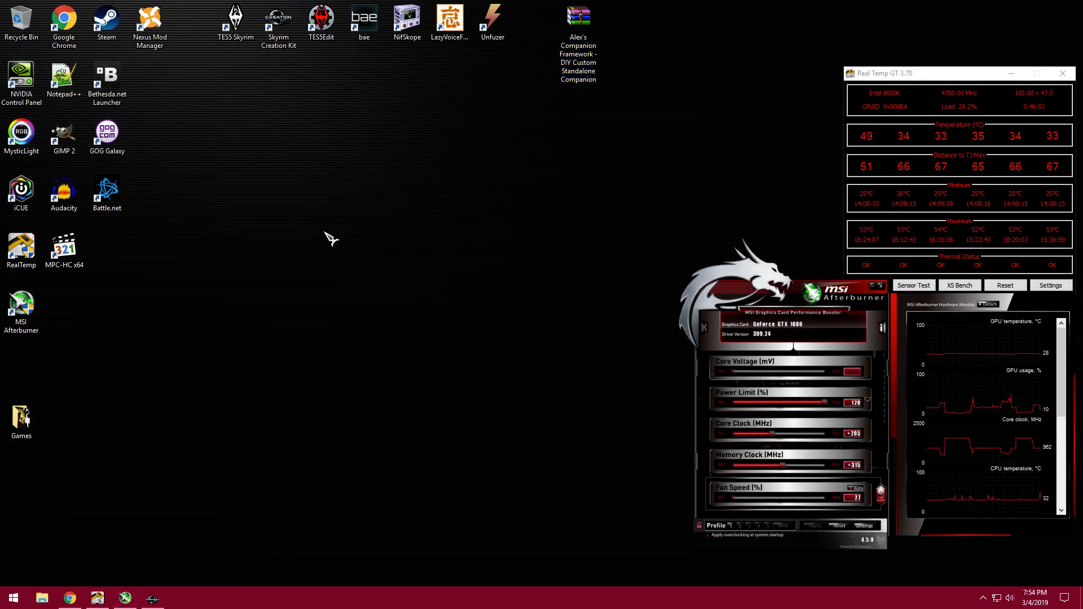
left_click(243, 28)
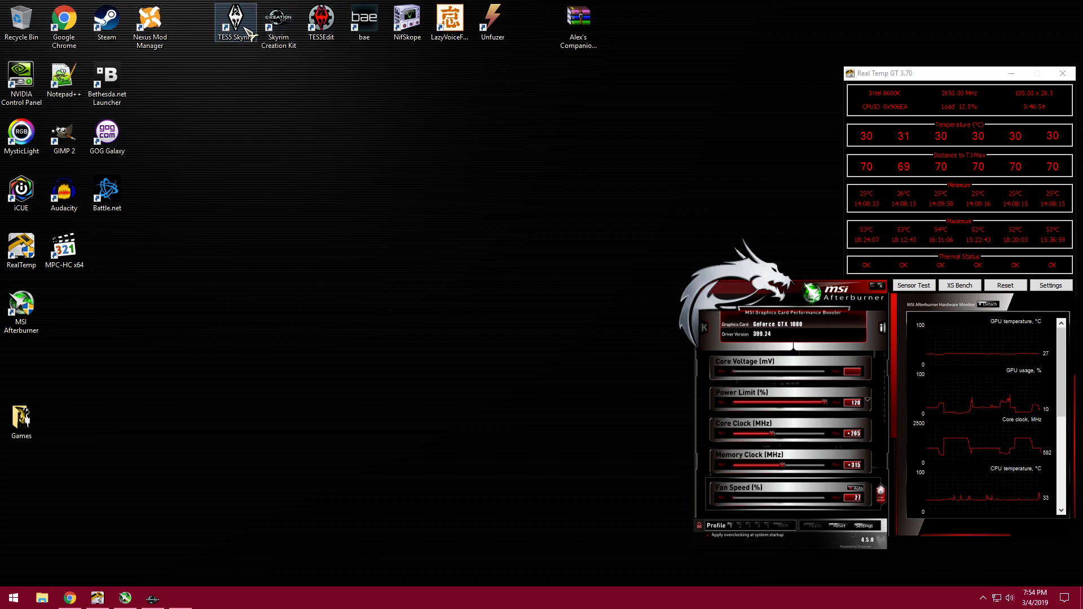
double_click(244, 29)
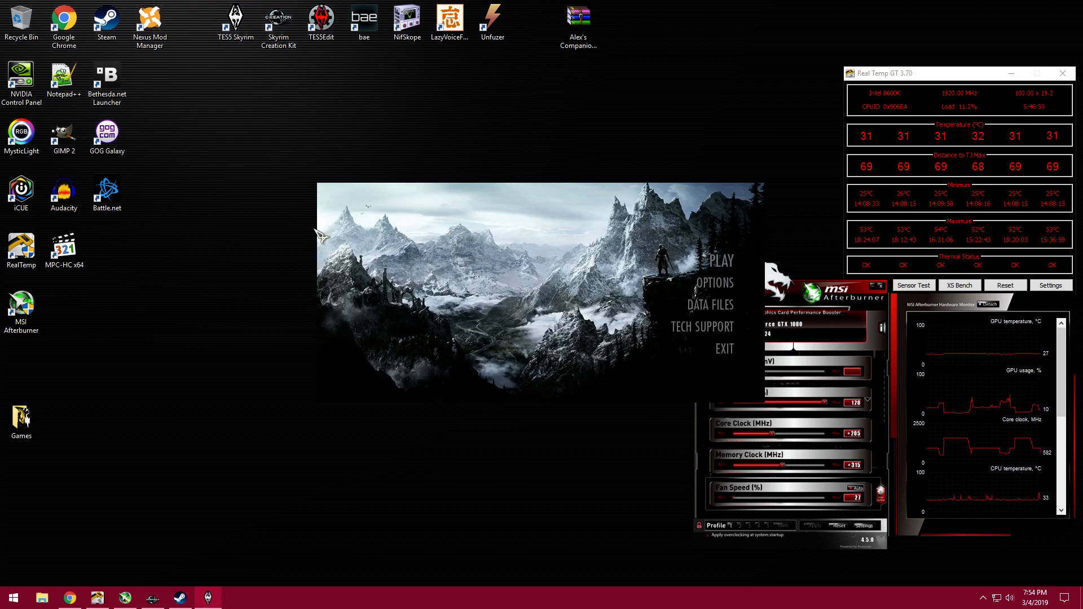
Step: Configure the Skyrim launcher to run the game in windowed mode at 1920x1080
left_click(715, 283)
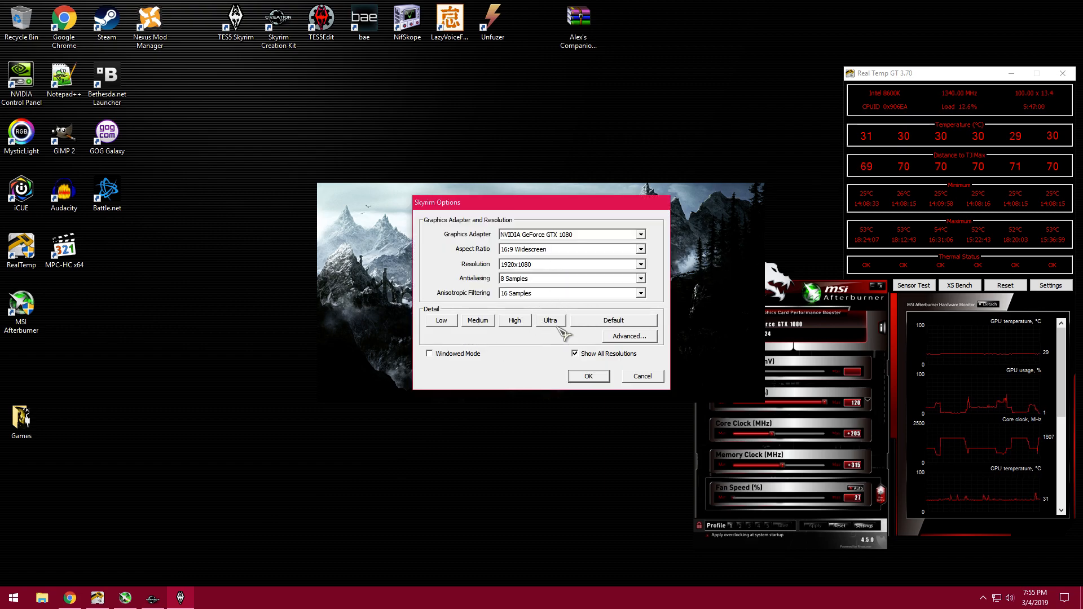
left_click(459, 354)
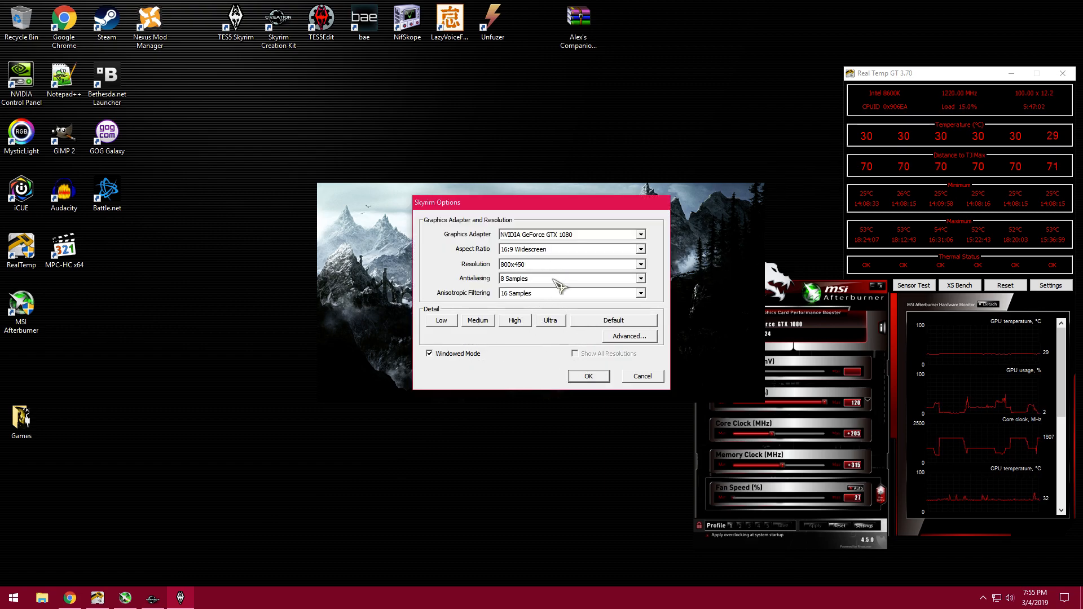
left_click(571, 265)
left_click(544, 297)
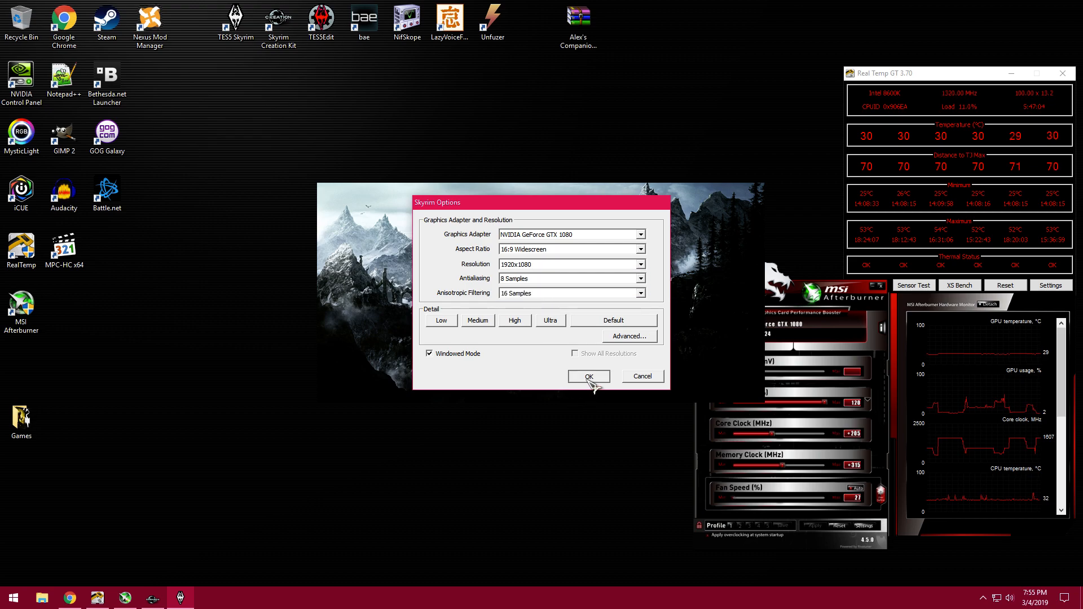
left_click(588, 377)
Step: Start the game, load into Riverwood with the coc console command, and switch to third-person view
left_click(721, 262)
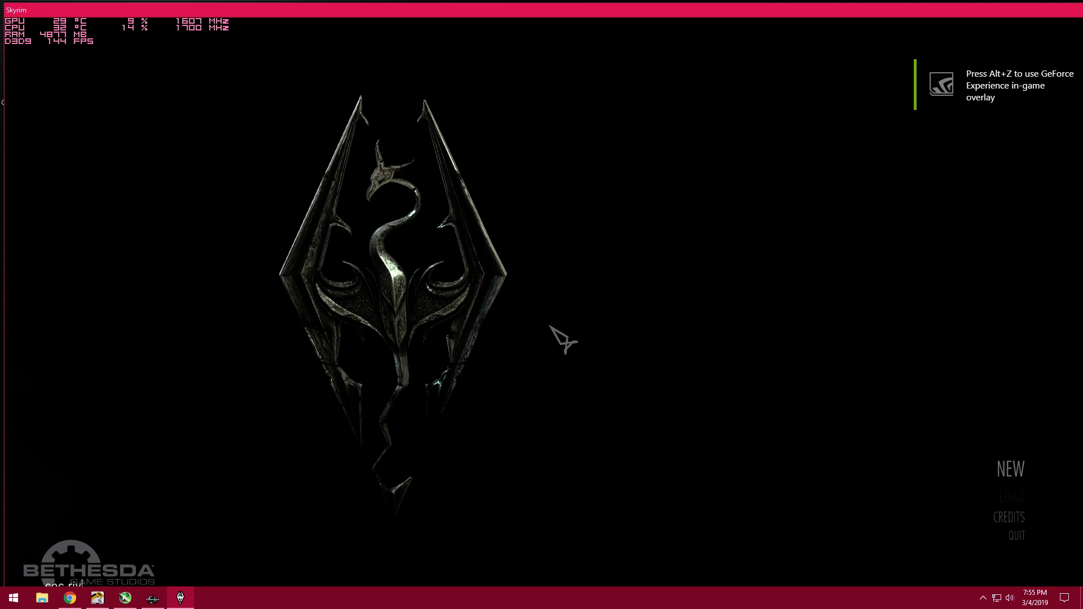
key("Return")
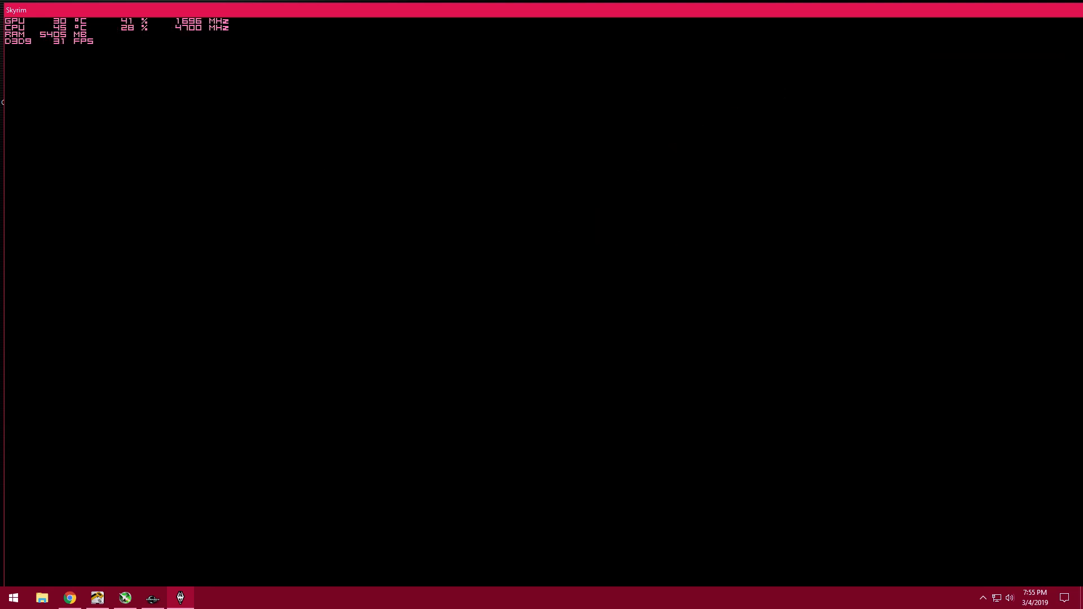
key("d")
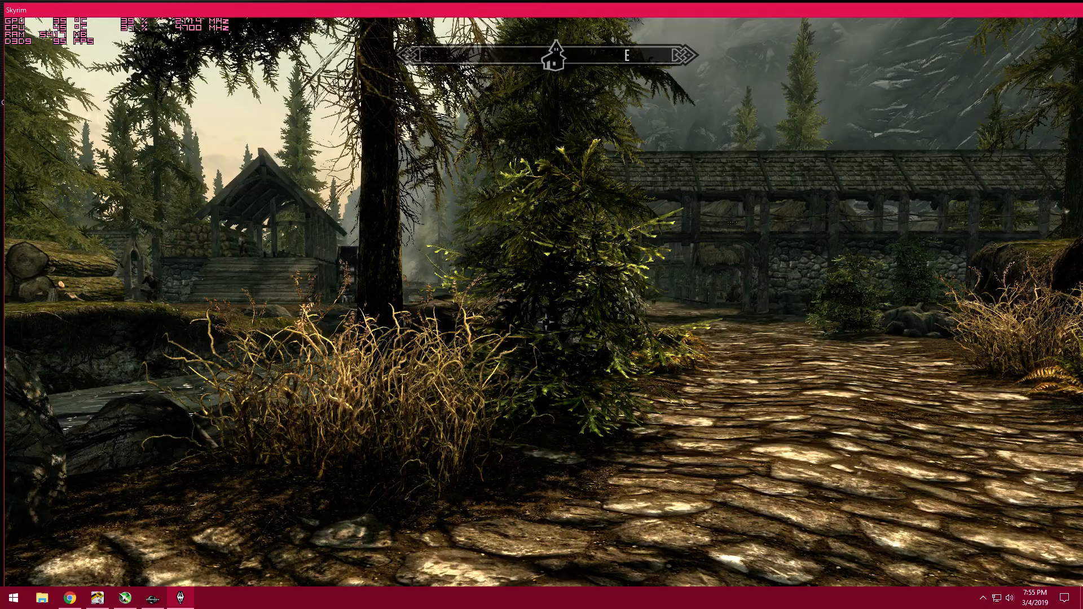
key("f")
Step: Open the character editor with the showracemenu console command and close the console
key("grave")
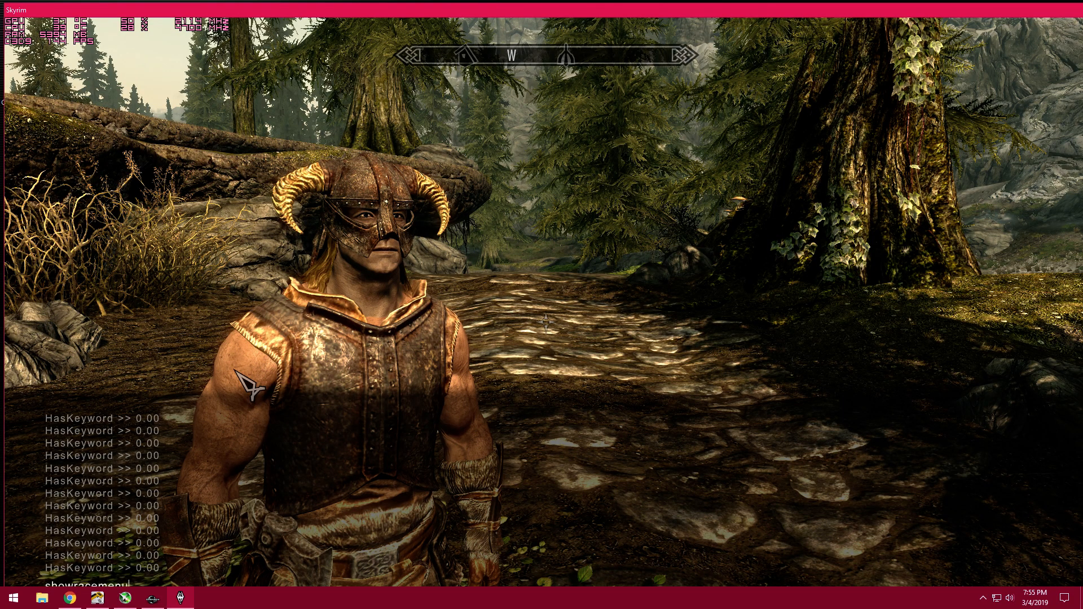
key("Return")
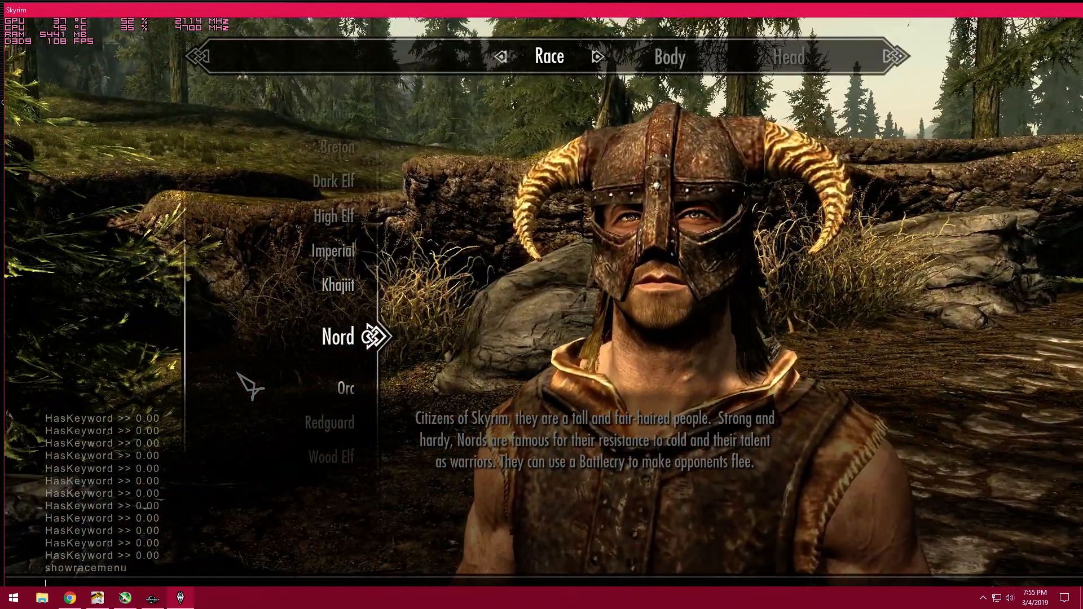
key("grave")
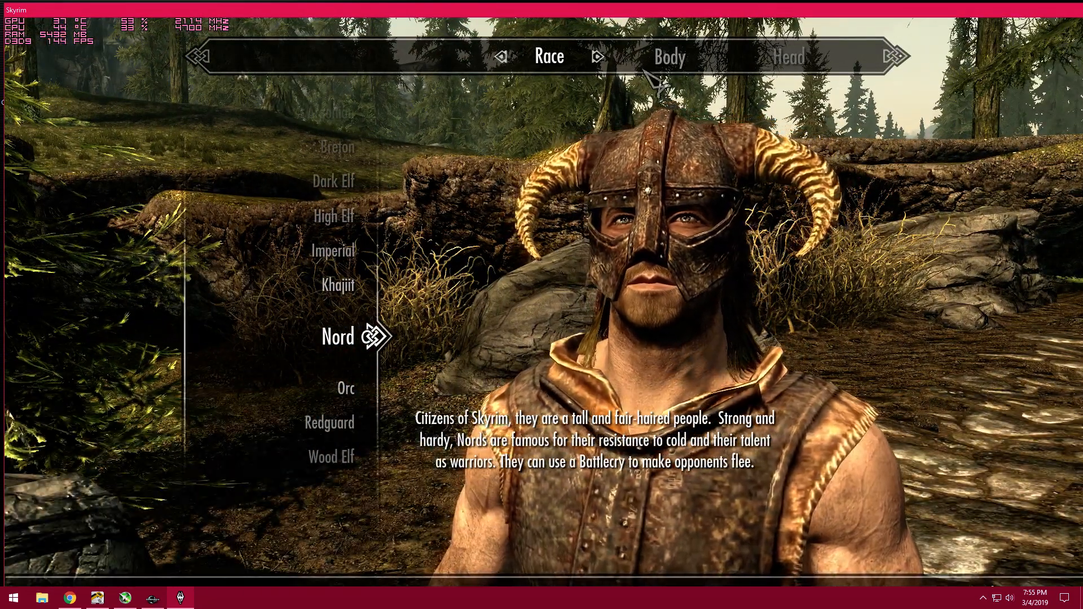
Step: Set the player character's sex to female in the body settings and choose a different preset
left_click(666, 60)
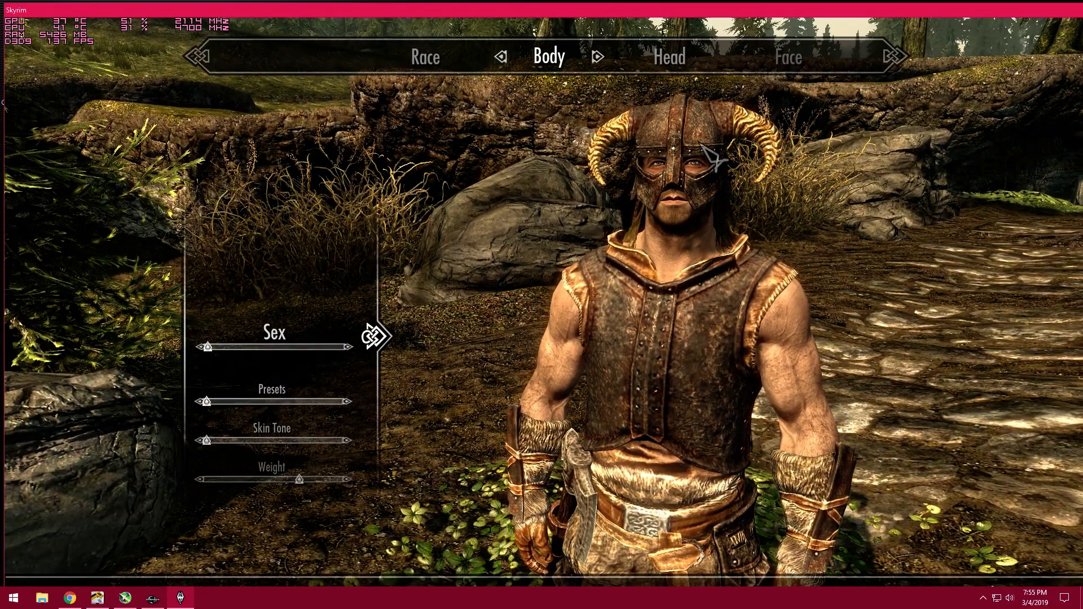
left_click(305, 347)
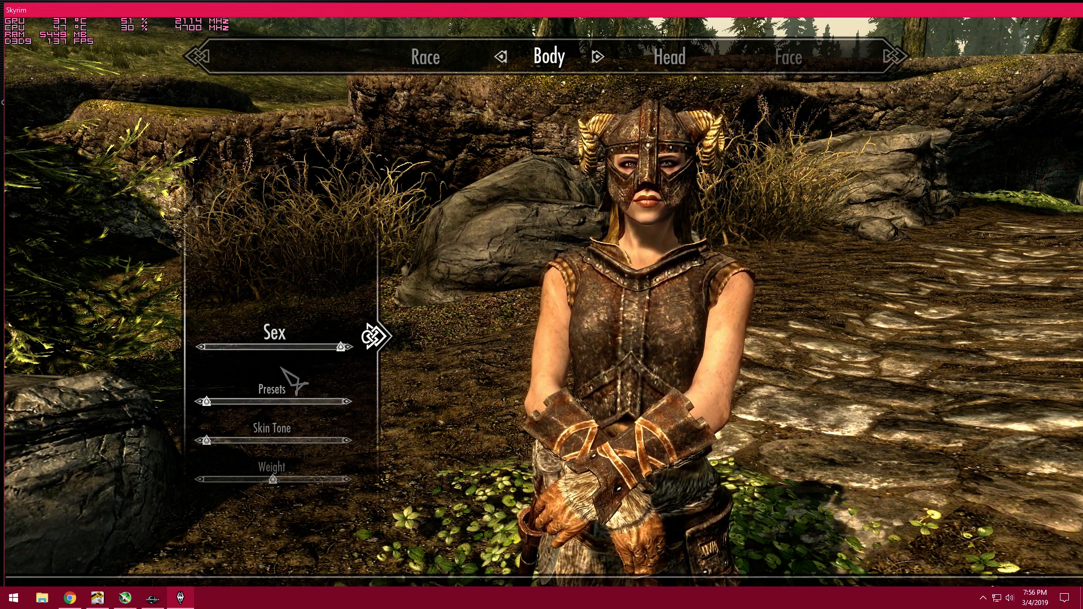
left_click(240, 401)
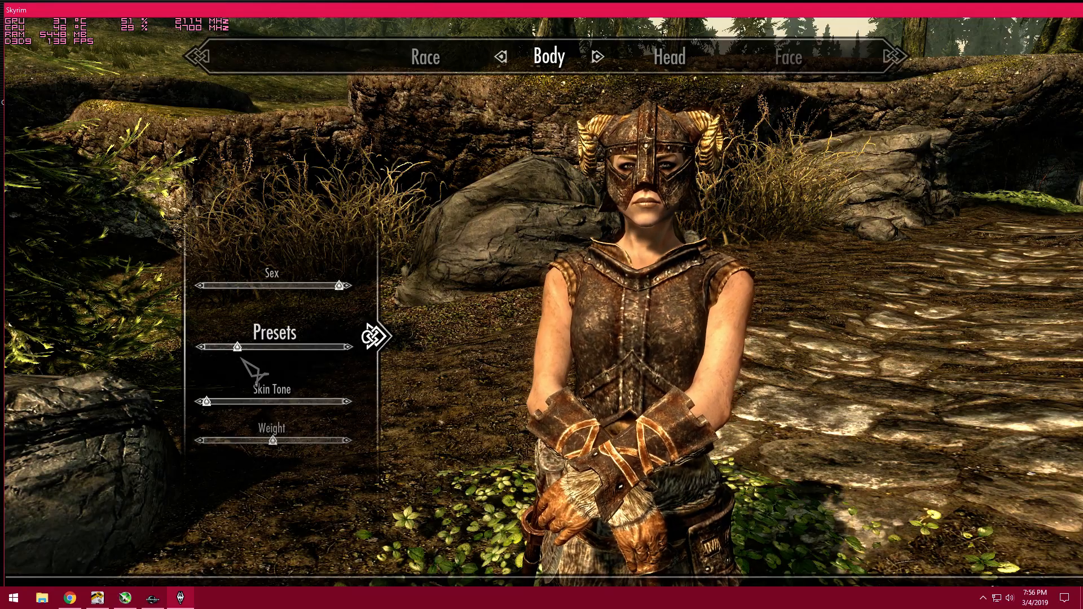
Step: Go through the face categories to the hair settings and lower the Hair Color slider by five steps
left_click(649, 56)
left_click(657, 54)
left_click(657, 54)
left_click(657, 53)
left_click(659, 52)
left_click(660, 52)
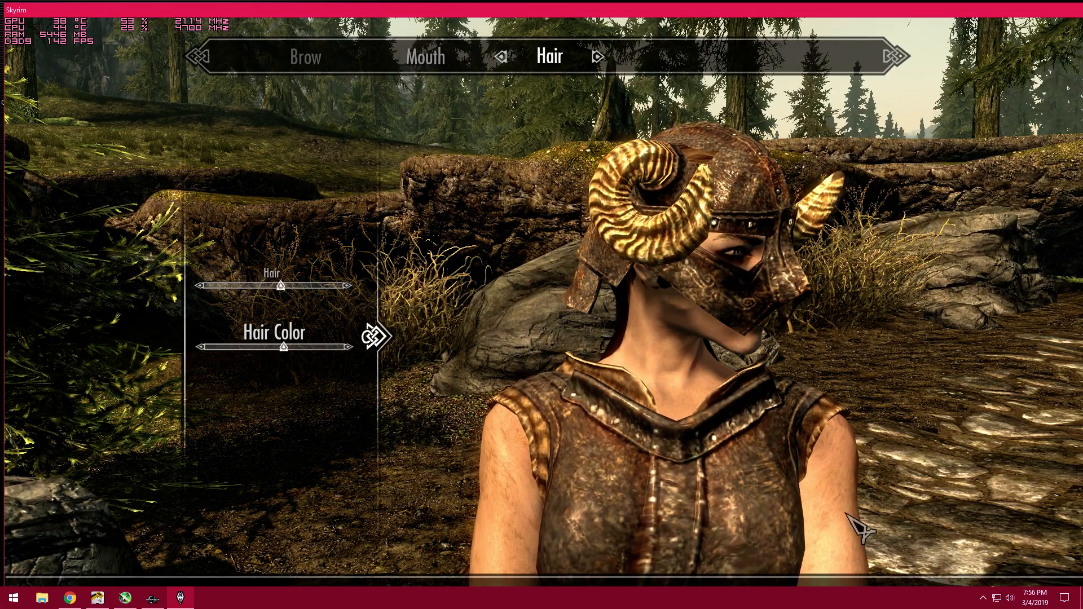
key("Left")
key("Left")
key("Left")
key("Left")
key("Left")
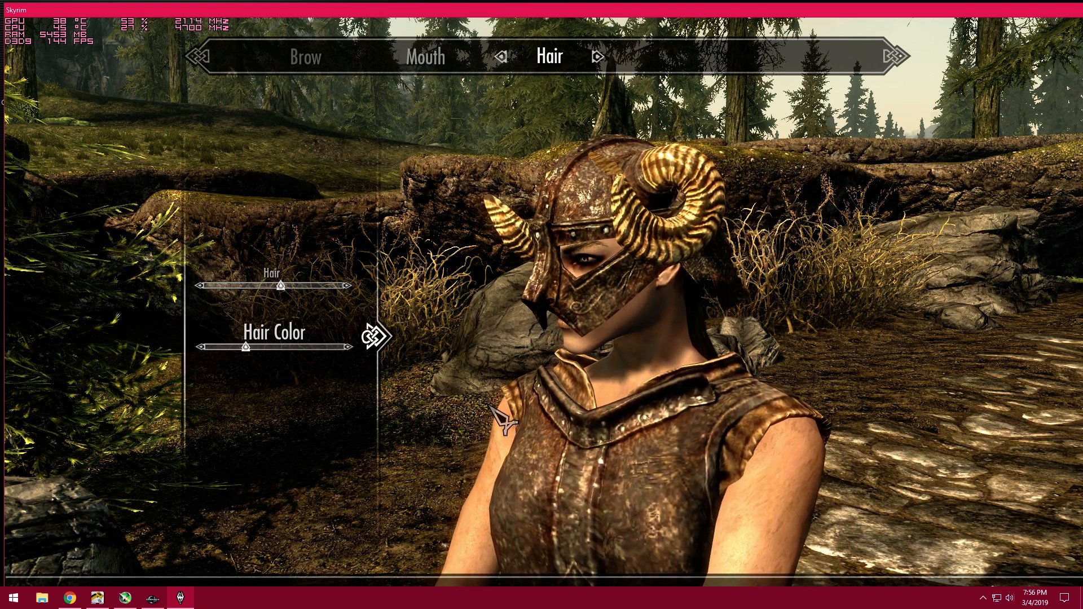
Step: Finish the character creation and name the character KarlaNPCFace
key("Return")
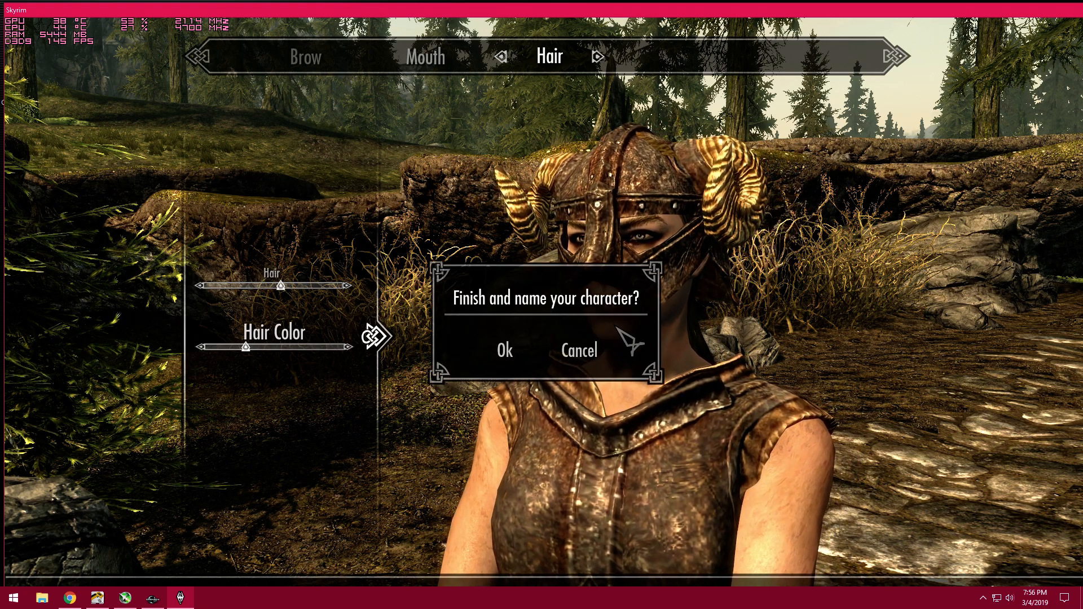
left_click(502, 339)
type("KarlaNPCFace")
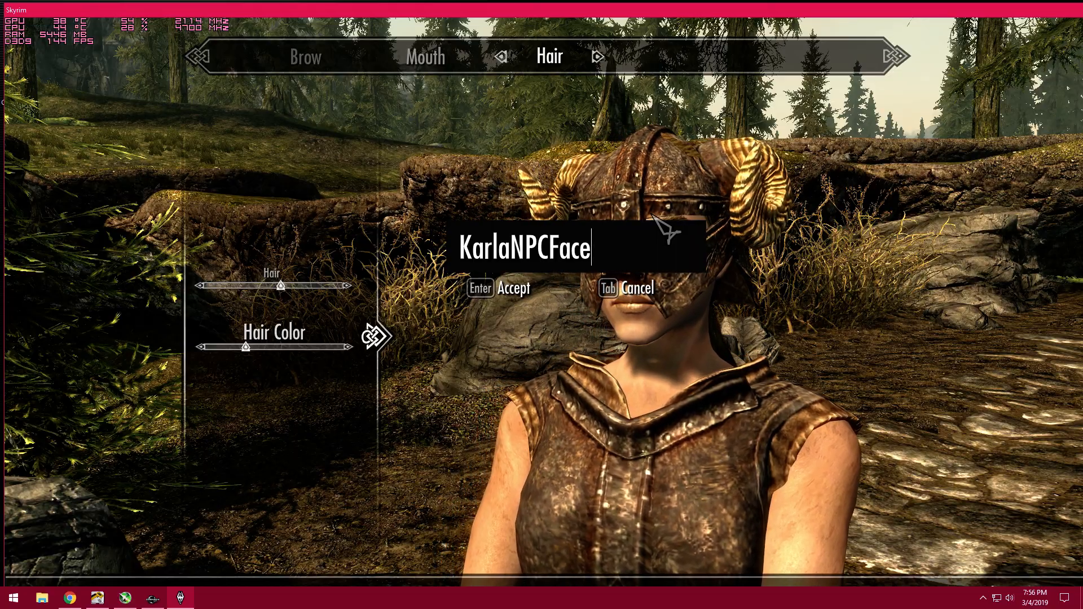
key("Return")
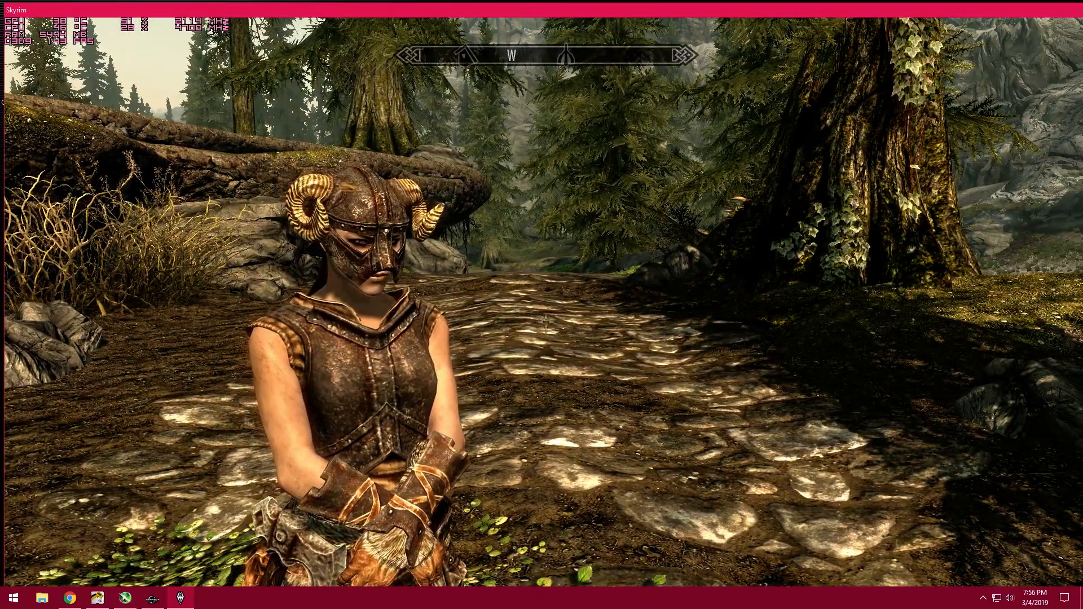
Step: Select the player character in the console and export her face with the command spf KarlaNPCFace
key("grave")
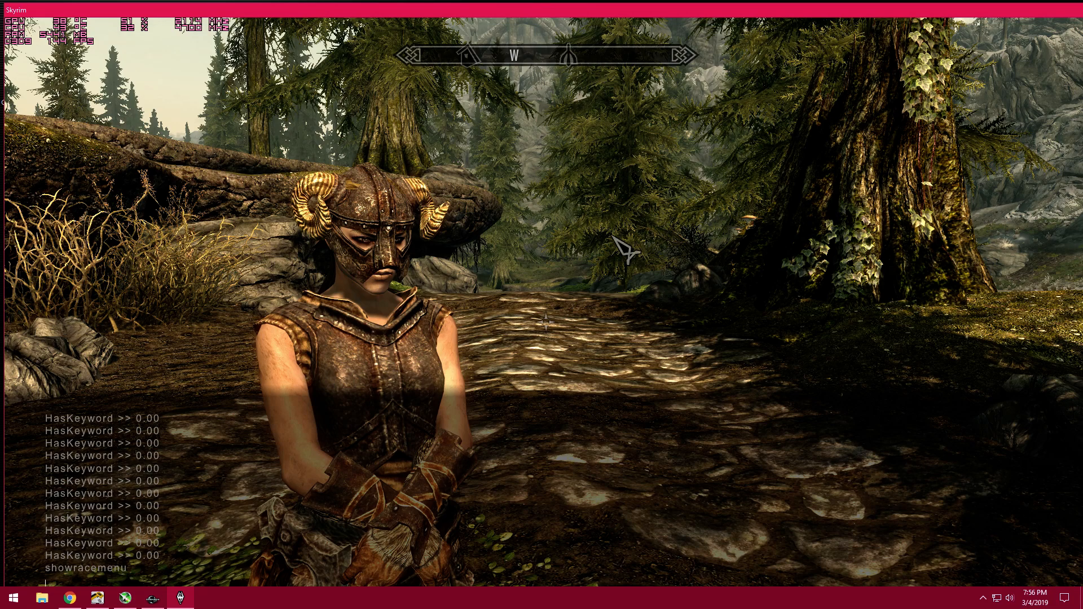
left_click(377, 338)
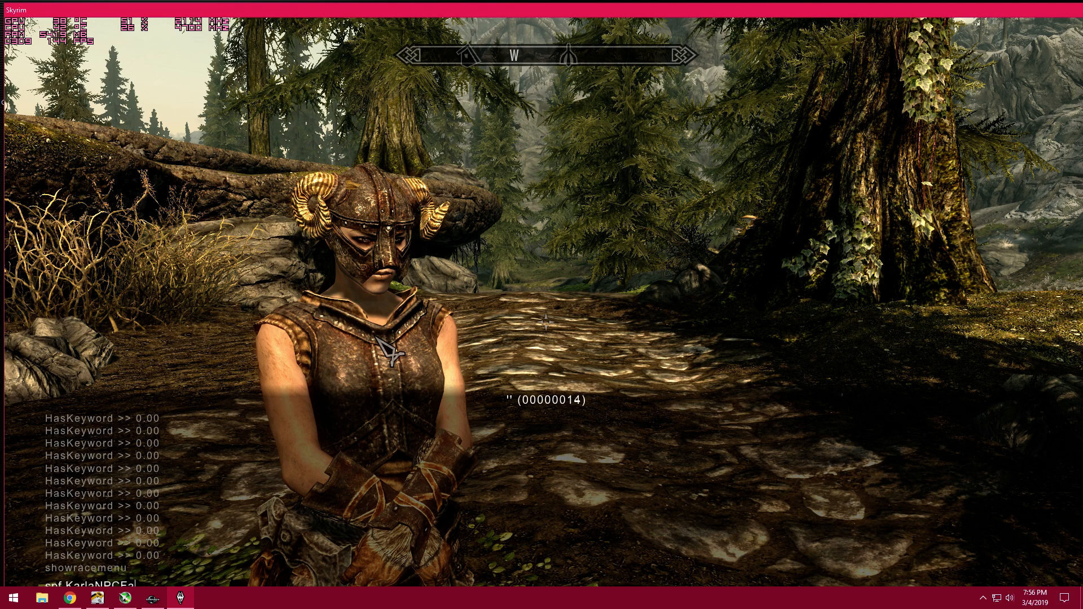
key("Return")
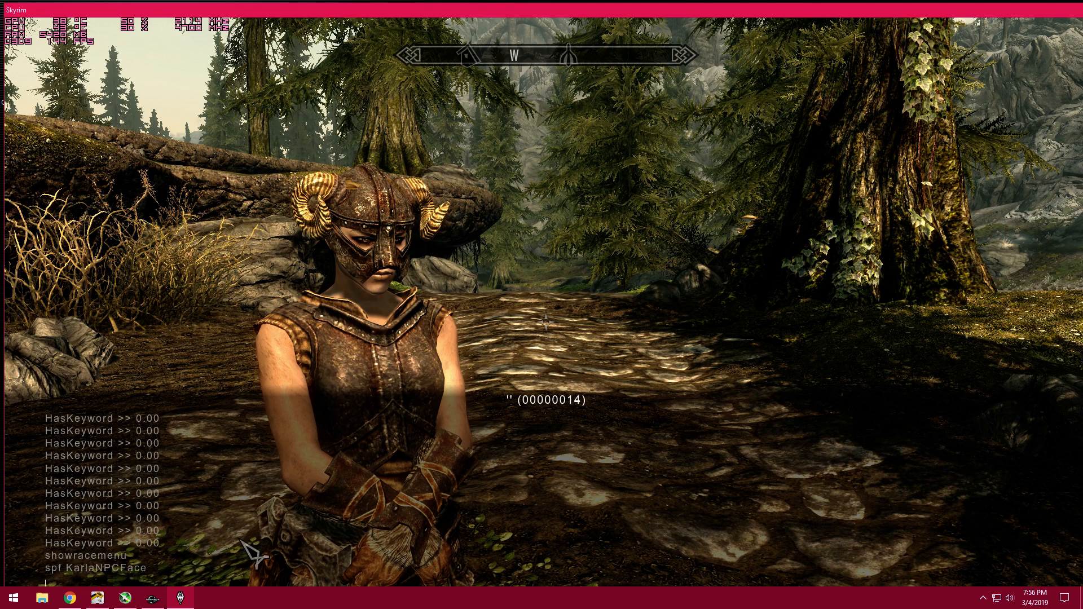
Step: Switch to File Explorer, open the Skyrim game folder, and select the exported KarlaNPCFace.npc file
key("alt+Tab")
key("alt+Tab")
key("alt+Tab")
key("alt+Tab")
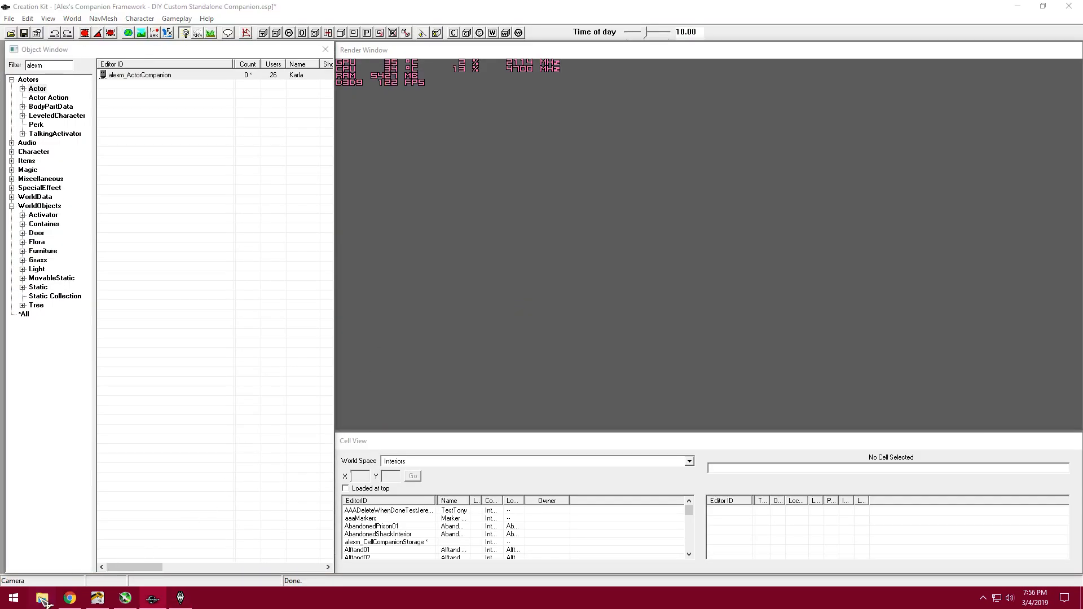
left_click(42, 599)
left_click(59, 133)
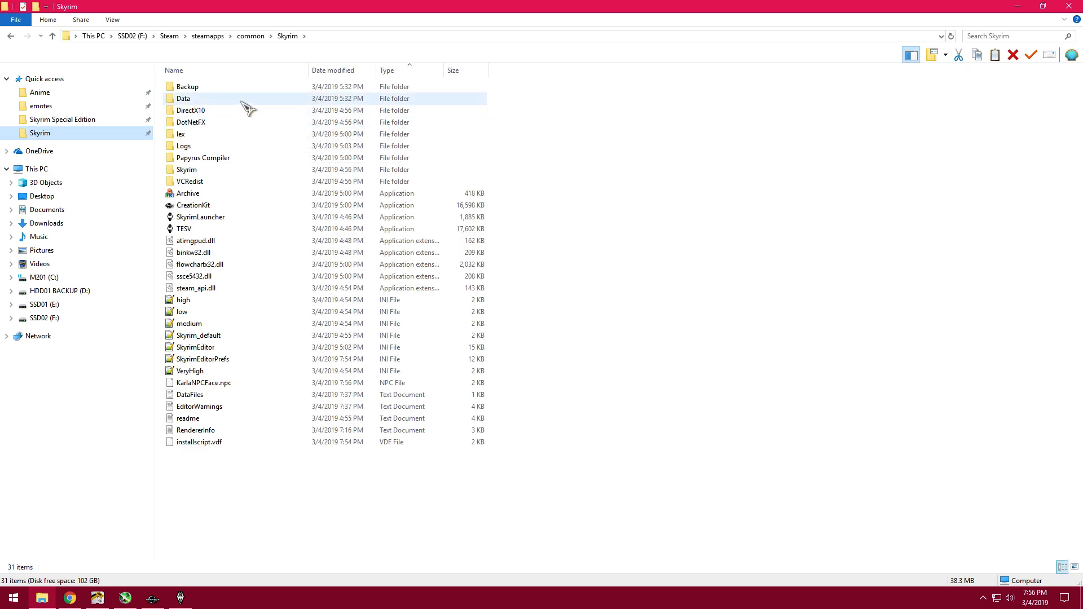
left_click(291, 384)
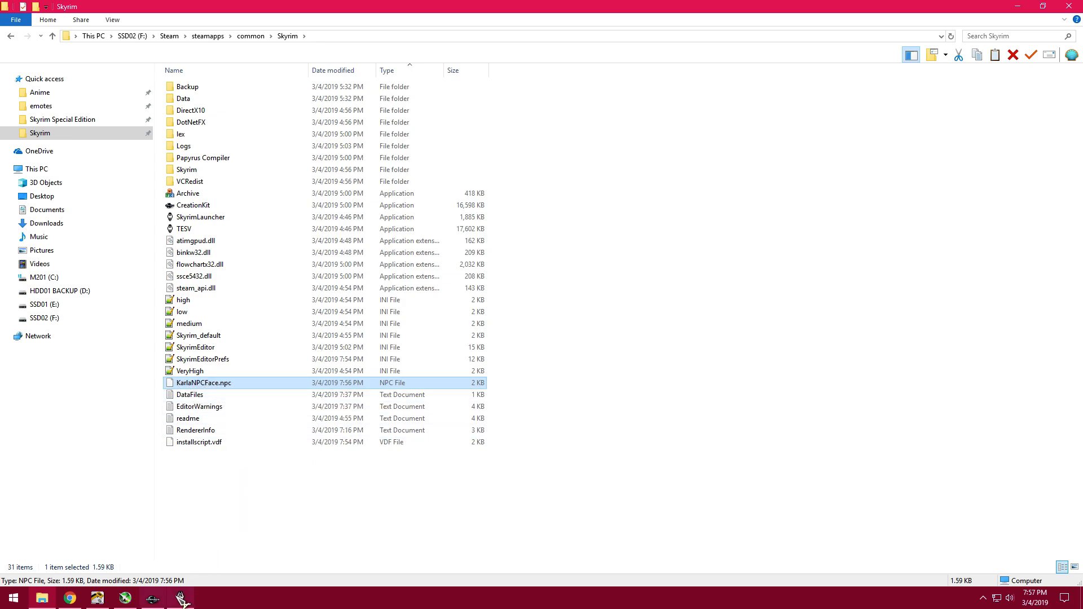
Step: Switch back to the running Skyrim game and quit it
left_click(181, 599)
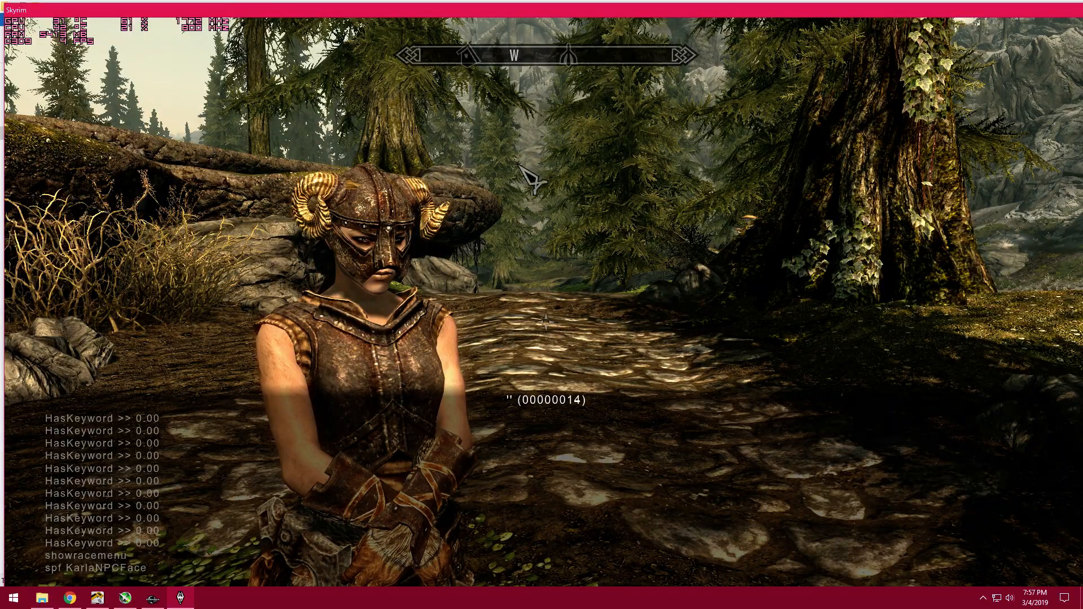
key("Escape")
left_click(672, 397)
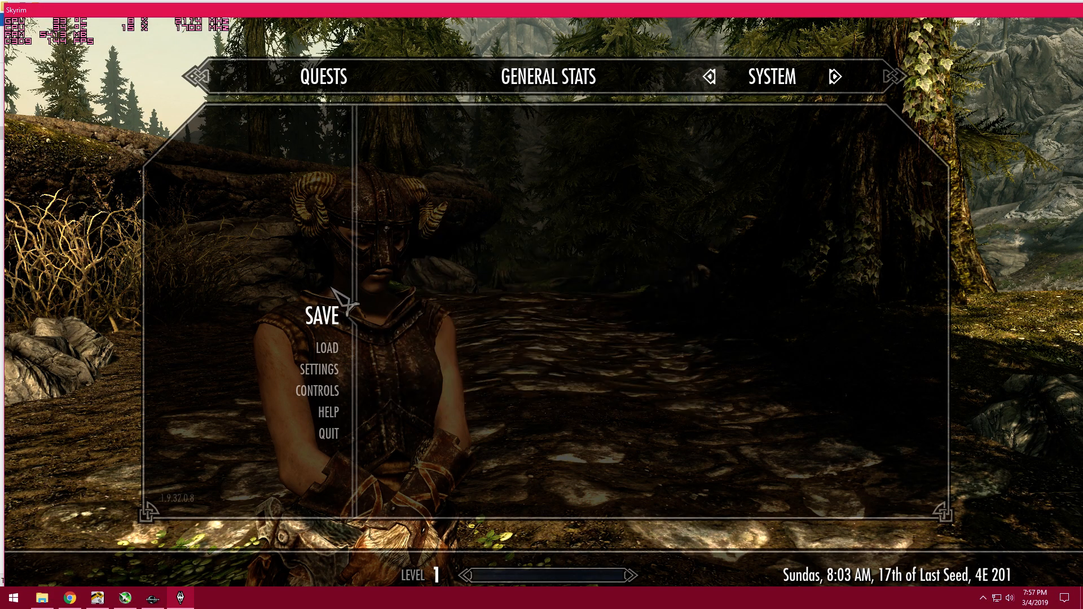
left_click(326, 315)
left_click(484, 183)
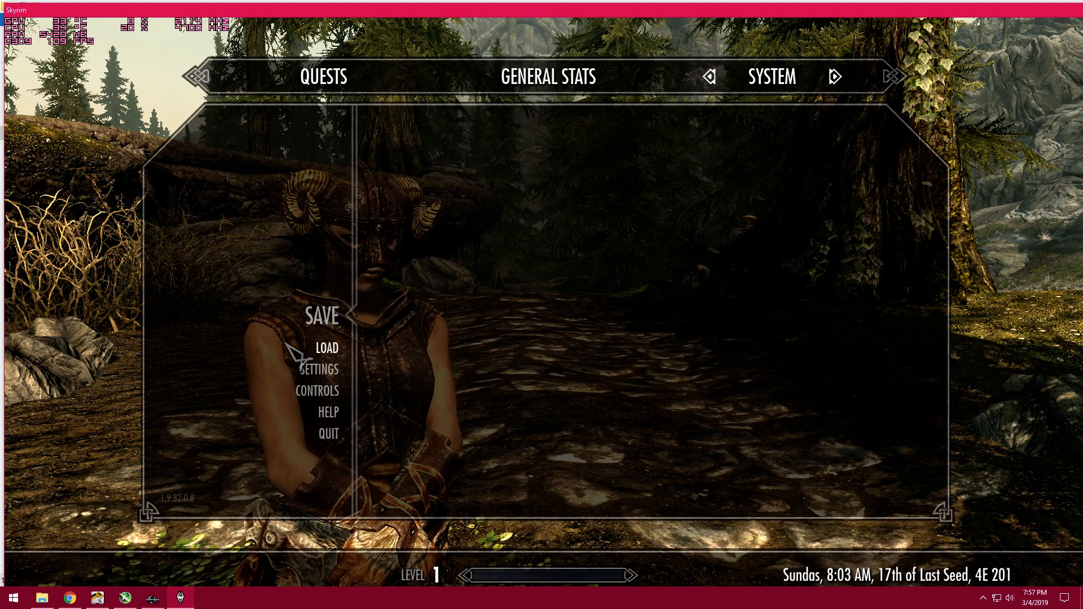
scroll(289, 343, "down", 5)
left_click(333, 324)
left_click(477, 333)
key("Return")
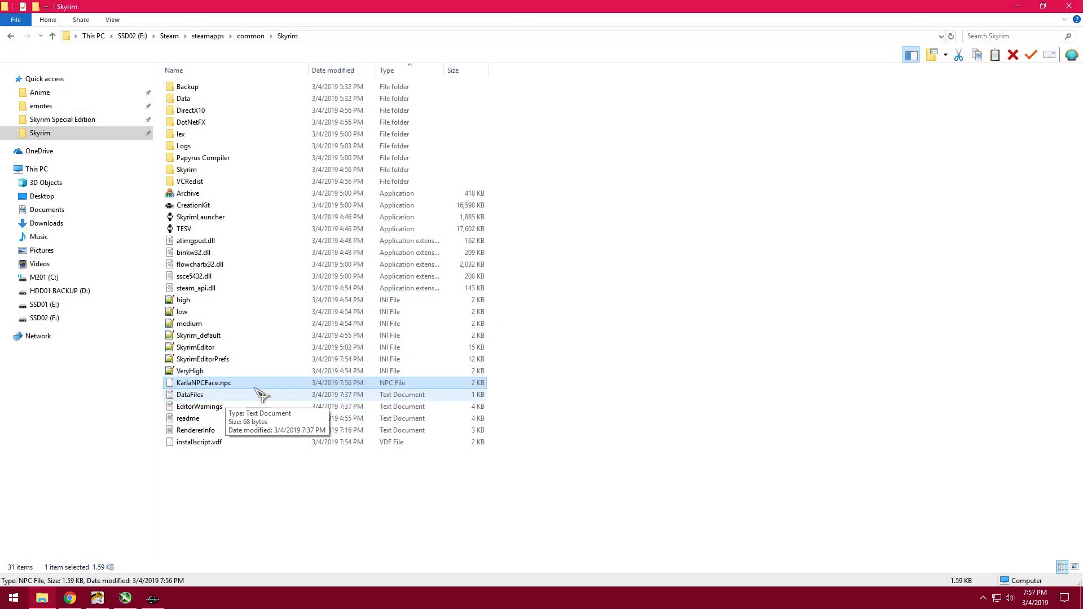
Step: Switch to the Creation Kit and import KarlaNPCFace.npc from the Skyrim folder into the Karla actor's Character Gen Parts
key("alt+Tab")
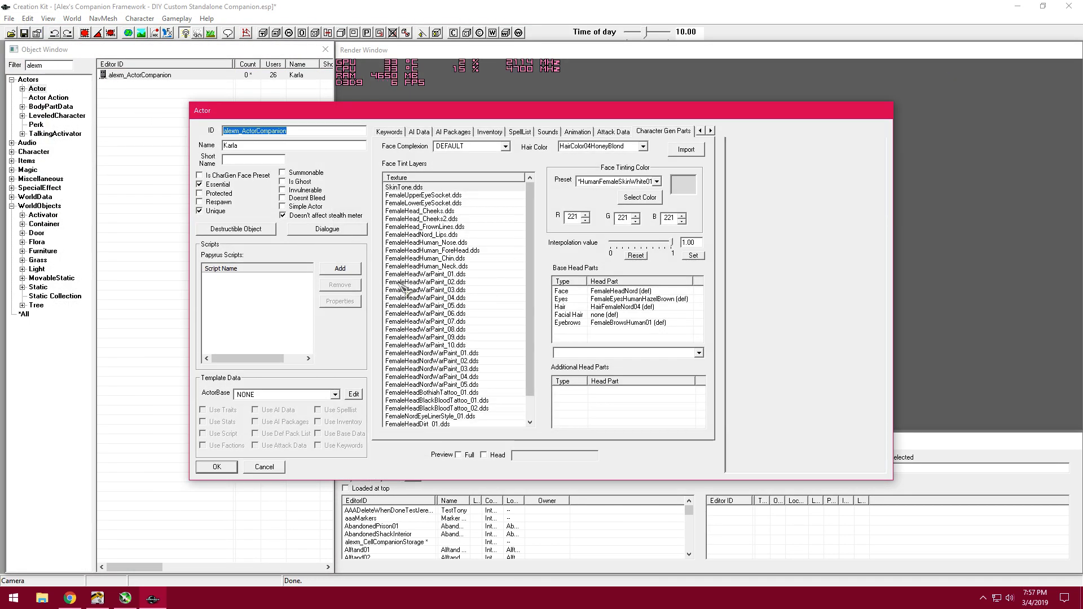
left_click(660, 131)
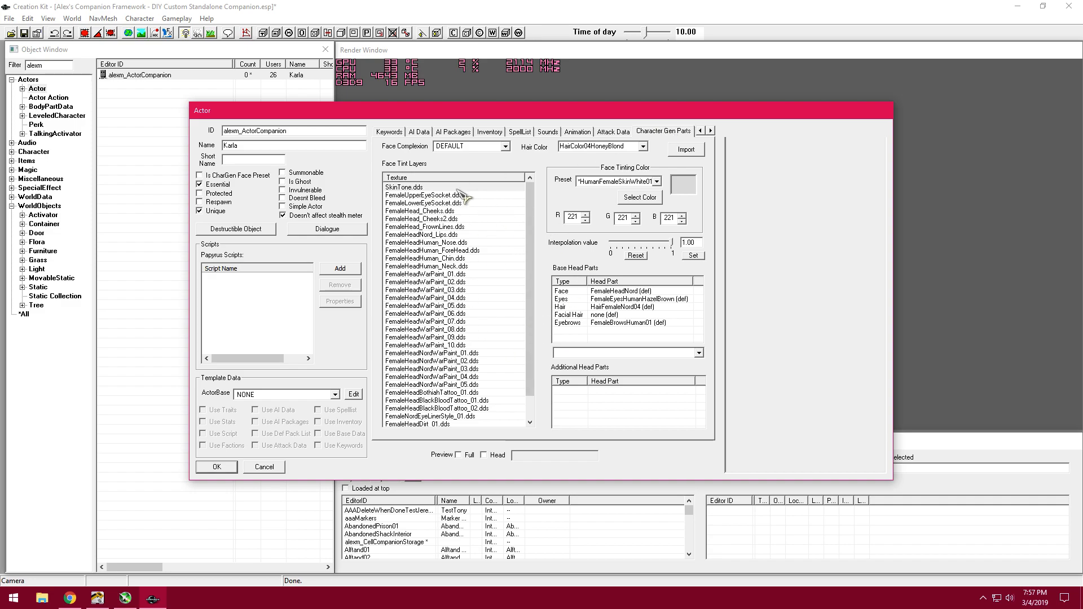
left_click(687, 151)
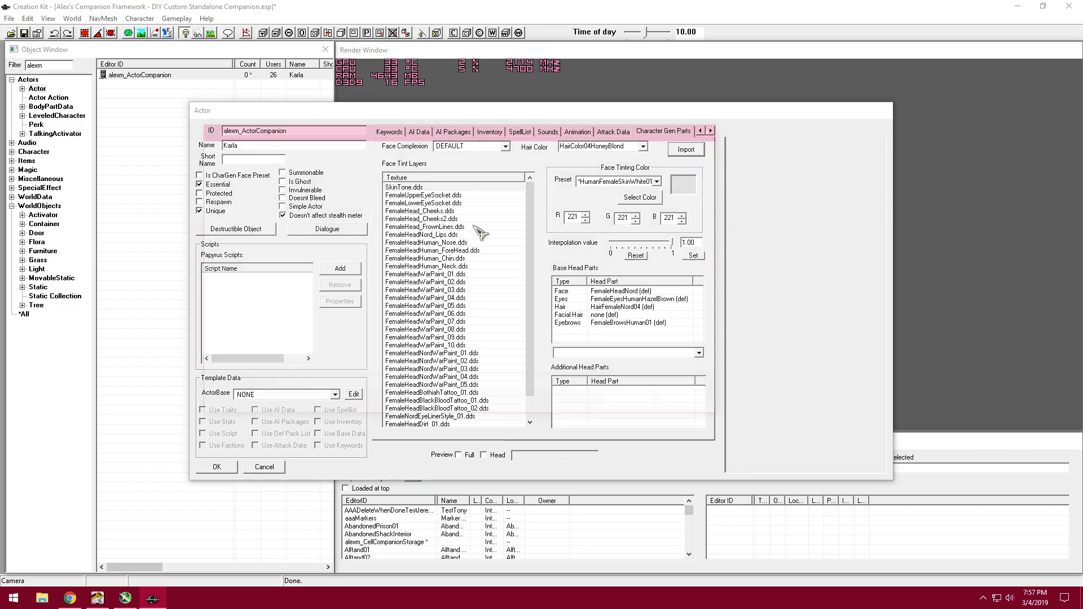
left_click(422, 305)
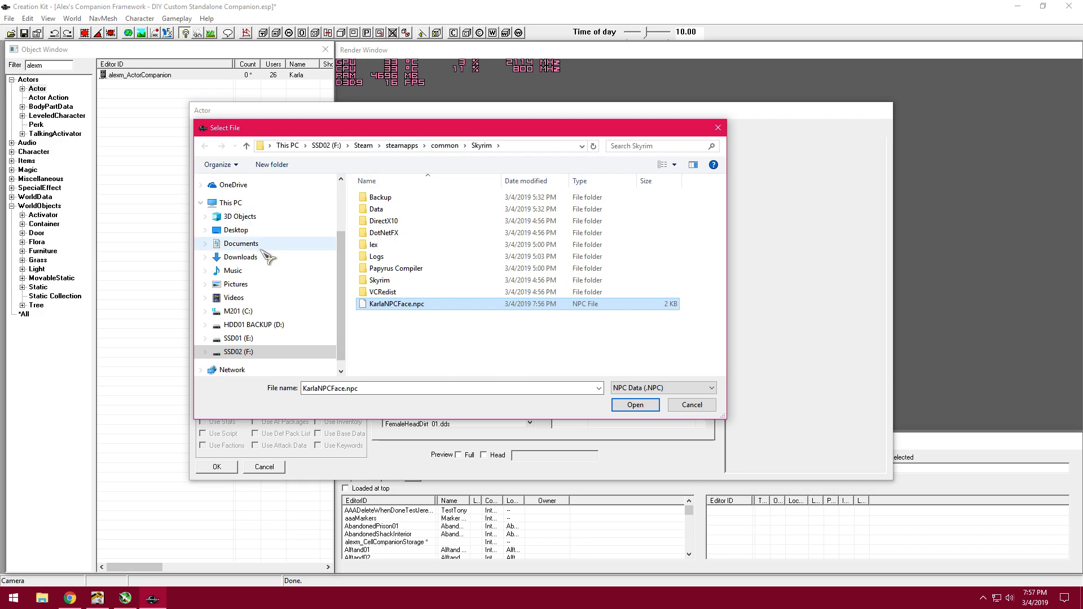
scroll(256, 248, "up", 2)
left_click(234, 243)
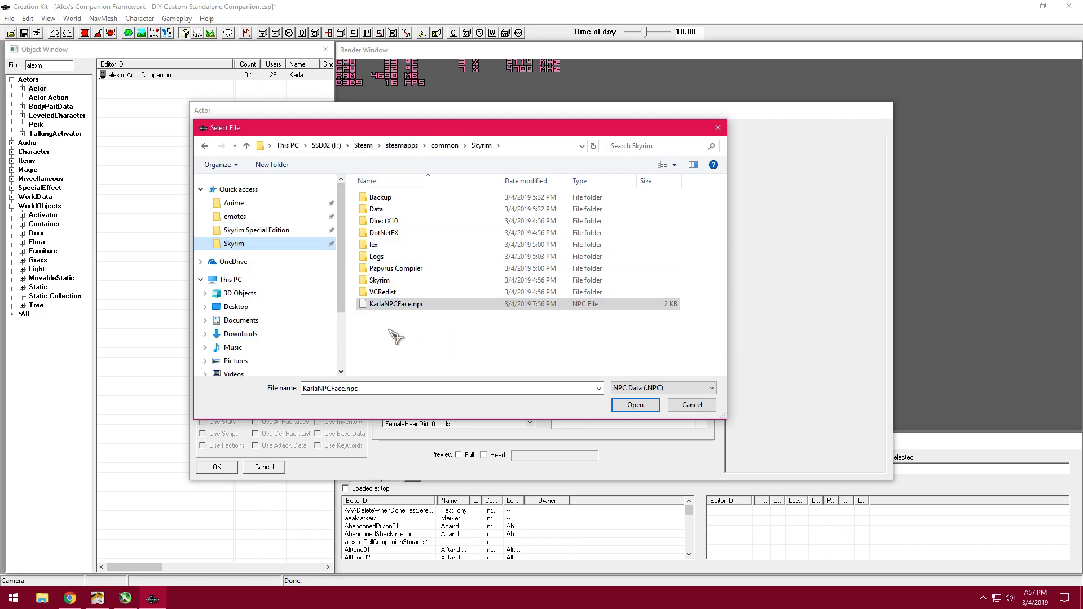
double_click(448, 305)
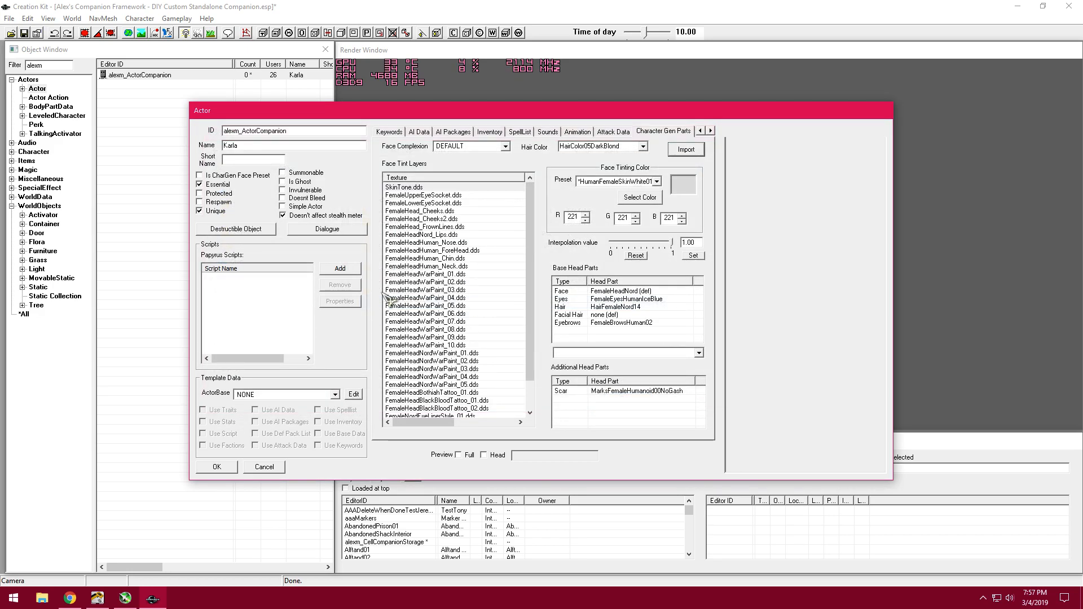
Step: Preview the Karla actor's head to examine the imported face
left_click(484, 455)
middle_click_drag(766, 302, 795, 325)
scroll(818, 310, "up", 4)
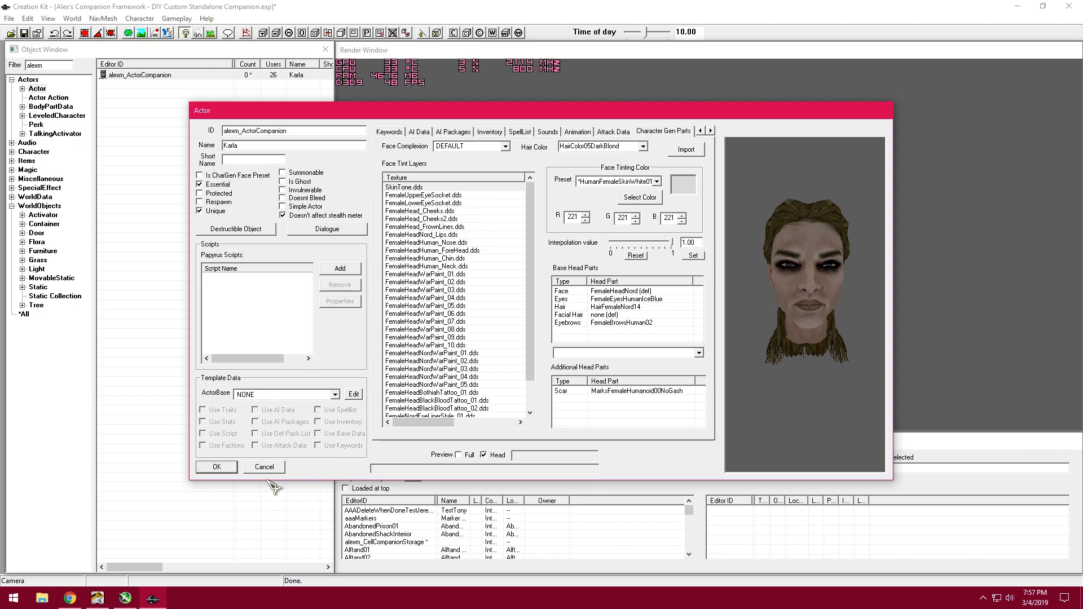
Step: Review the Karla actor's Traits settings and accept the changes to the actor
left_click(701, 130)
left_click(700, 131)
left_click(701, 130)
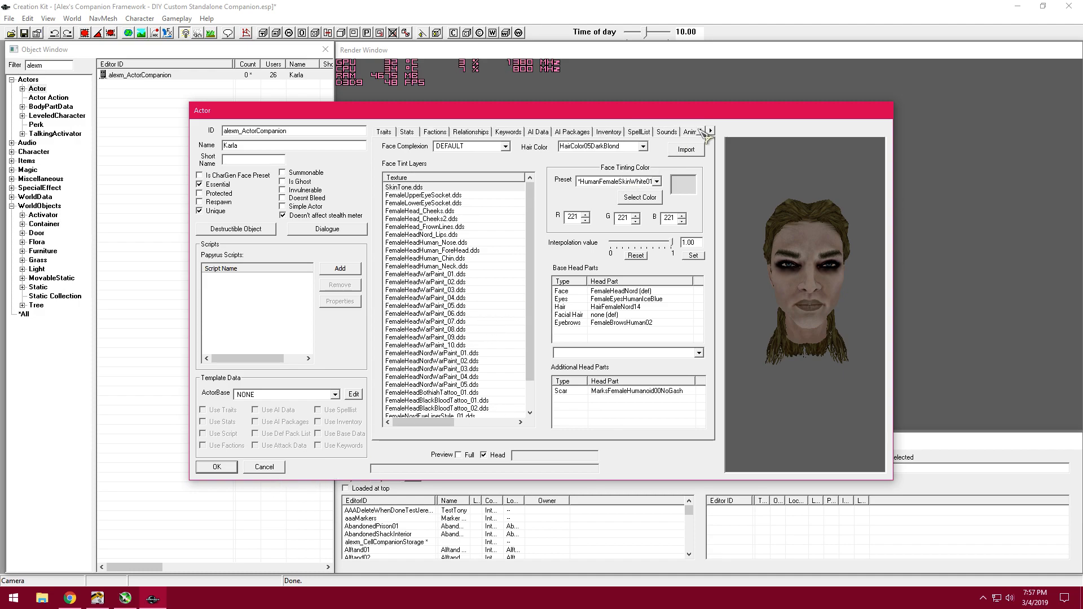
left_click(384, 132)
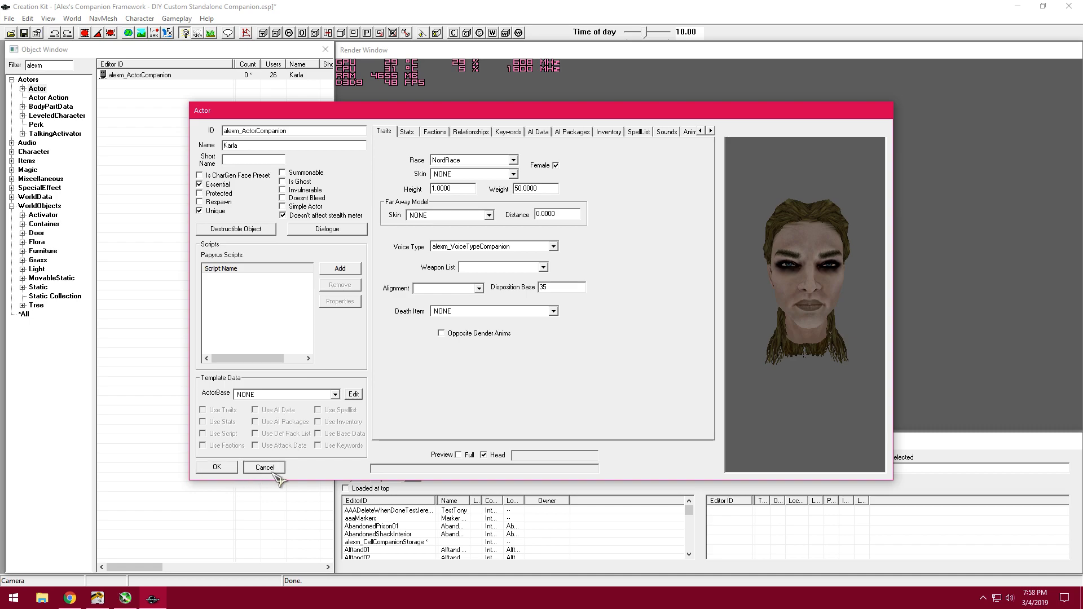
left_click(219, 468)
Step: List all alexm objects and examine the Gender options of alexm_VoiceTypeCompanion, closing it without saving
left_click(11, 70)
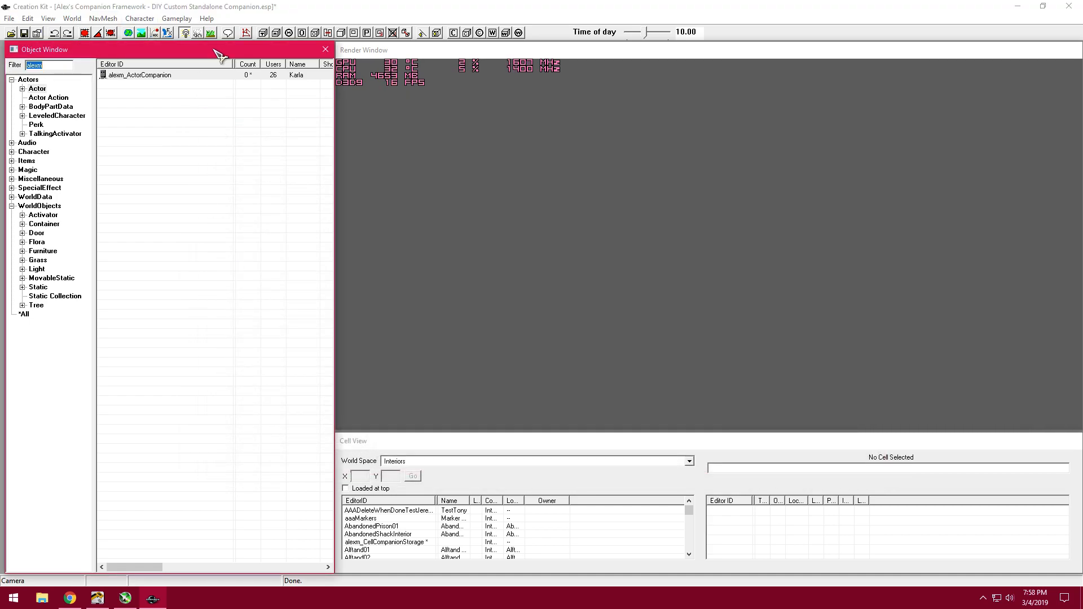
left_click(24, 315)
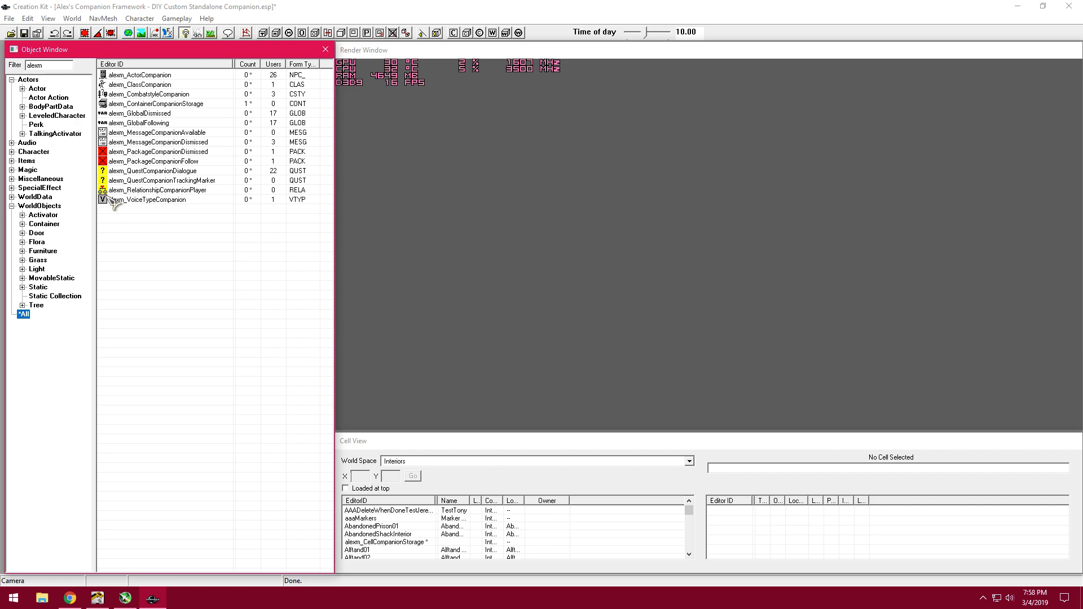
double_click(151, 200)
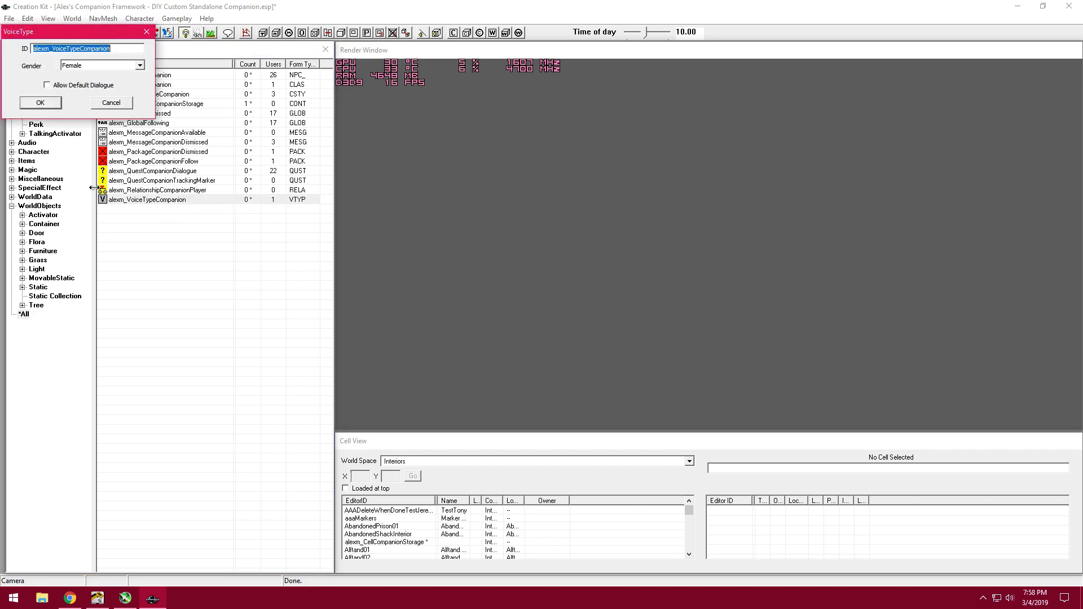
left_click(110, 66)
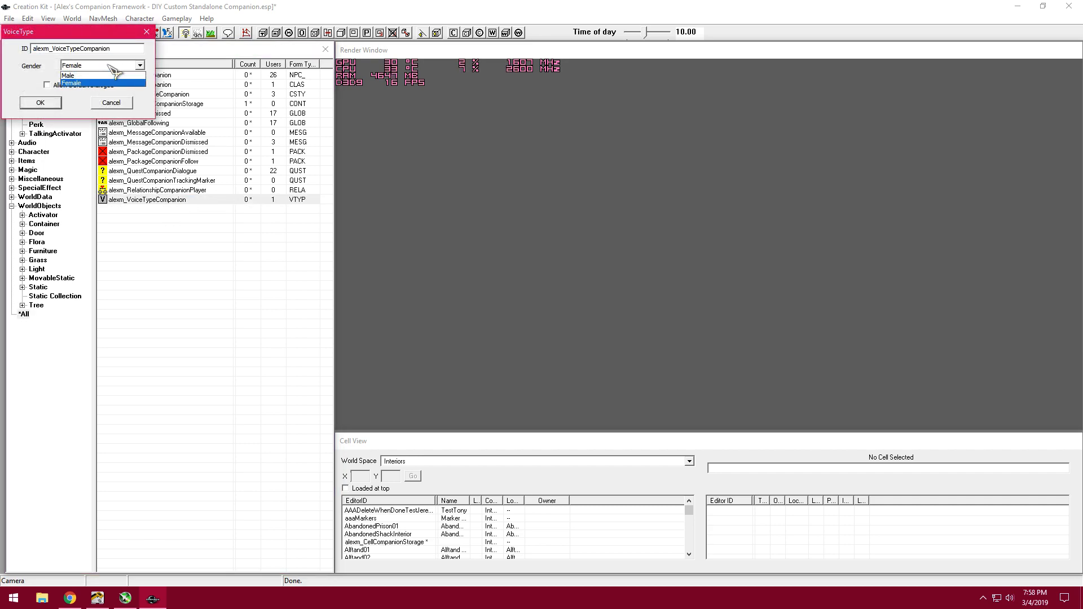
left_click(97, 75)
left_click(116, 102)
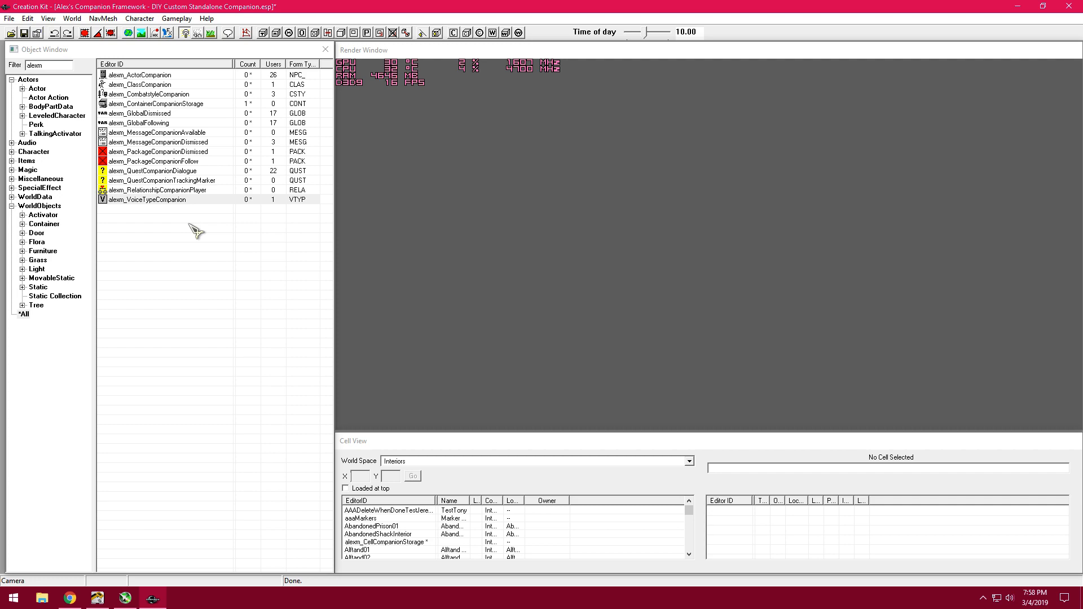
Step: Examine the framework's object list, especially the class, combat style and dismissed package entries
left_click(153, 86)
left_click(171, 94)
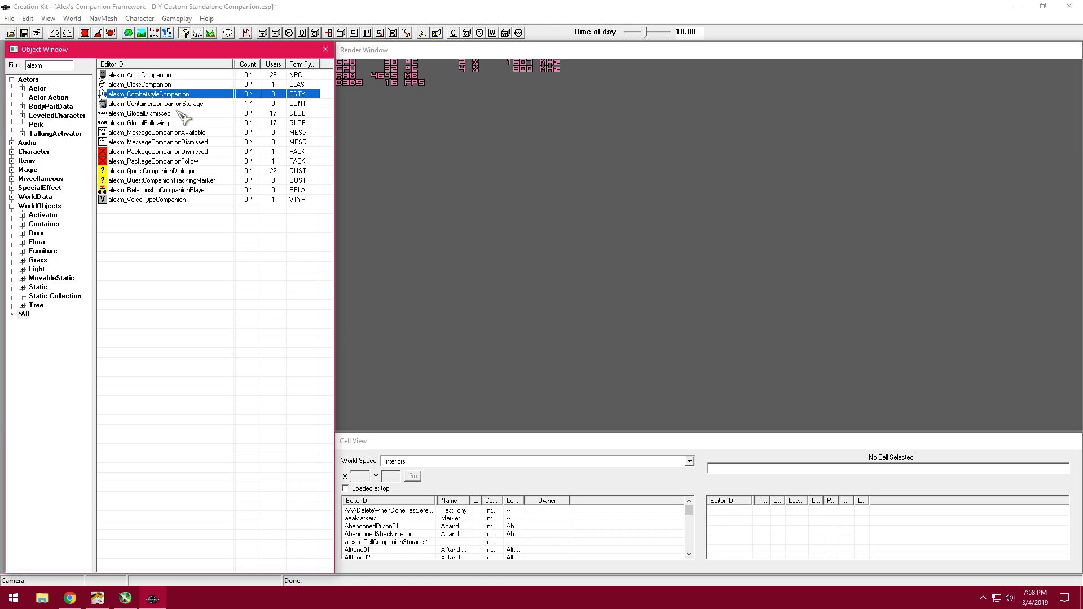
left_click(166, 151)
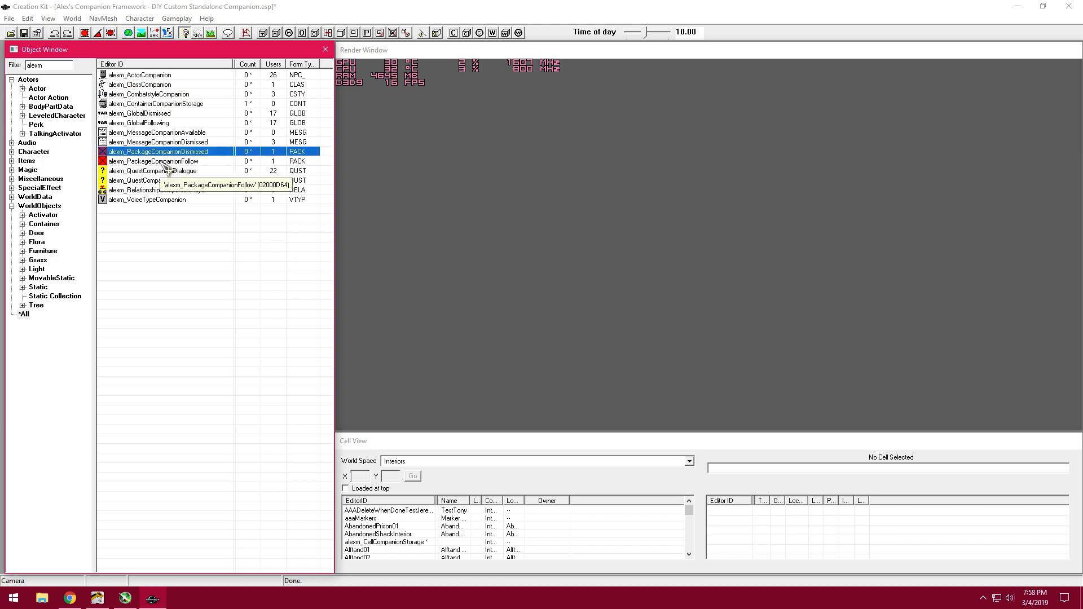
left_click(194, 95)
left_click(193, 88)
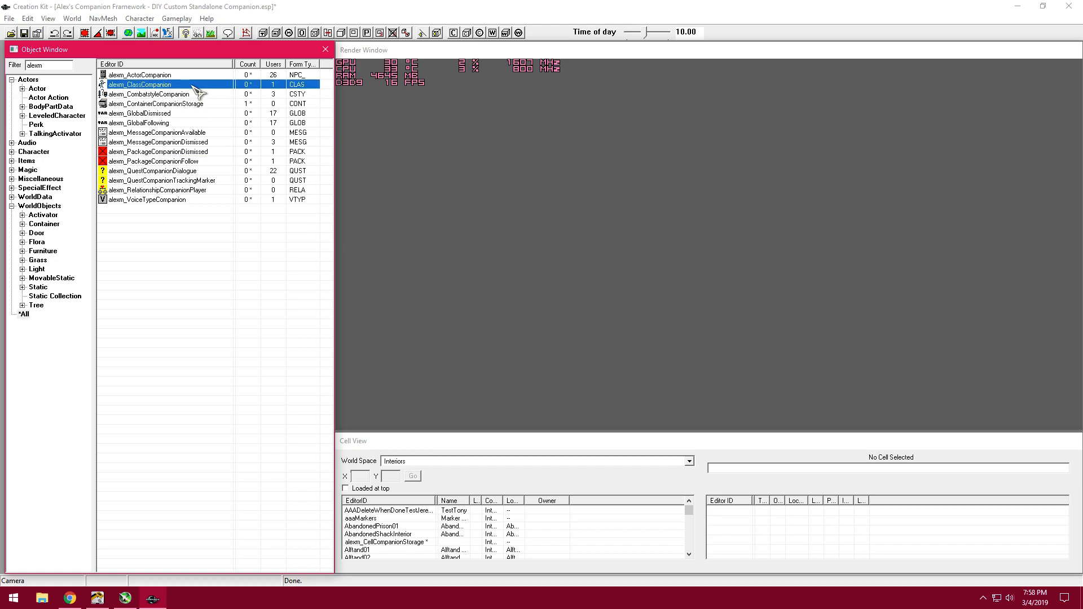
left_click(191, 94)
left_click(192, 86)
left_click(191, 94)
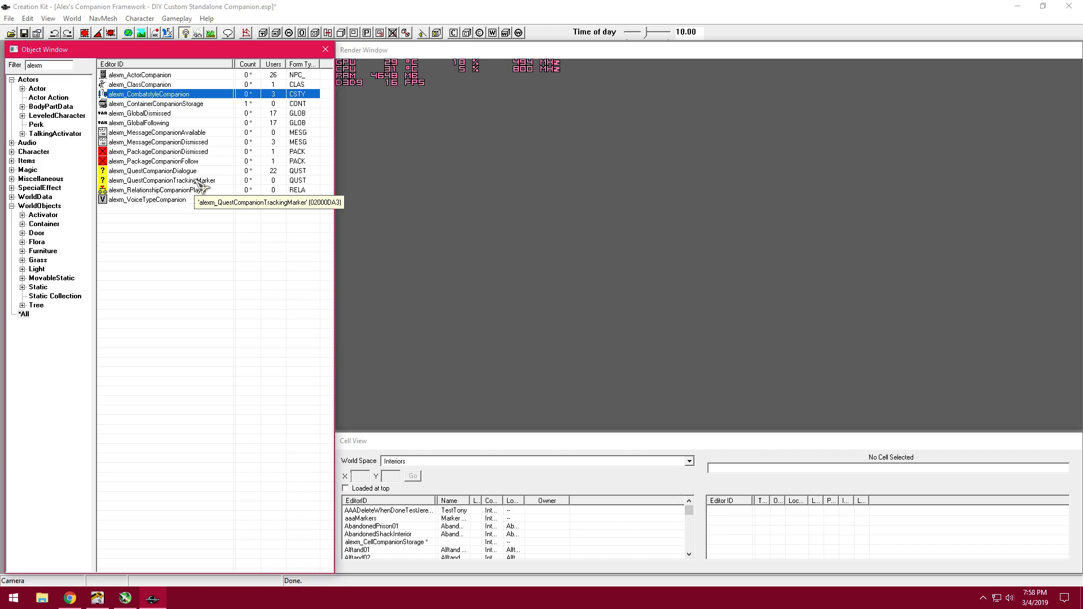
left_click(163, 85)
left_click(163, 94)
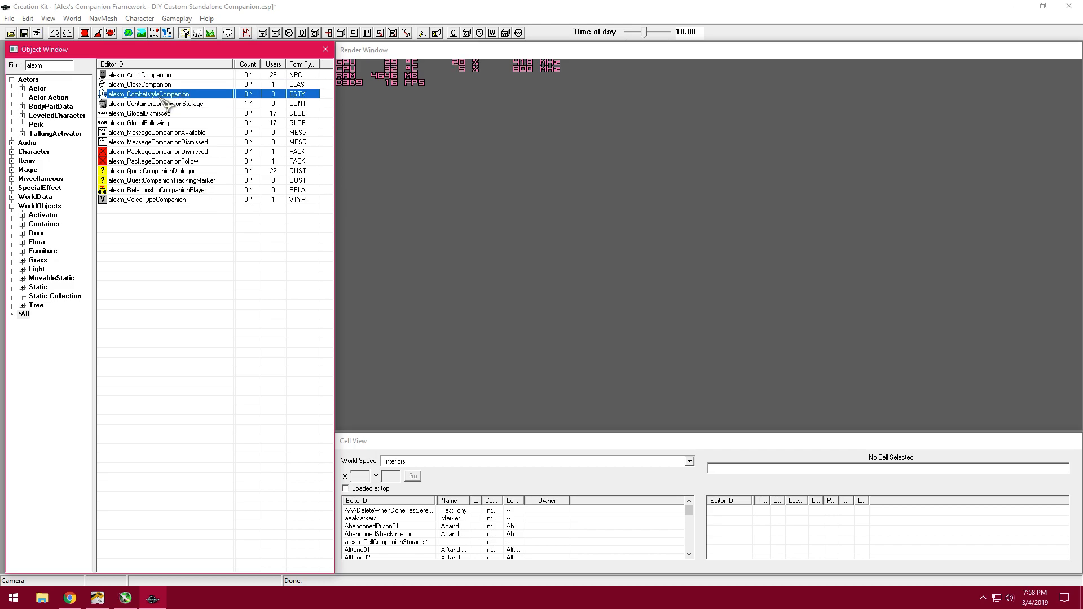